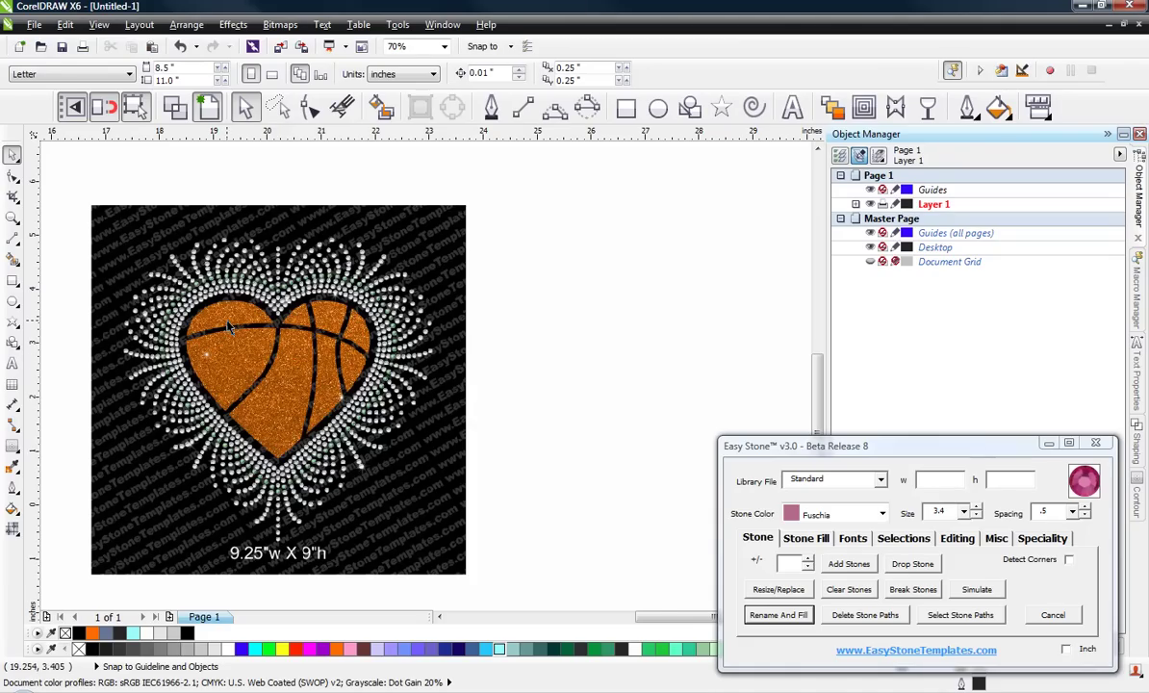
# Draw a heart outline with the heart shape from the Basic Shapes Perfect Shapes list
pyautogui.scroll(-2, 228, 327)
pyautogui.scroll(2, 260, 322)
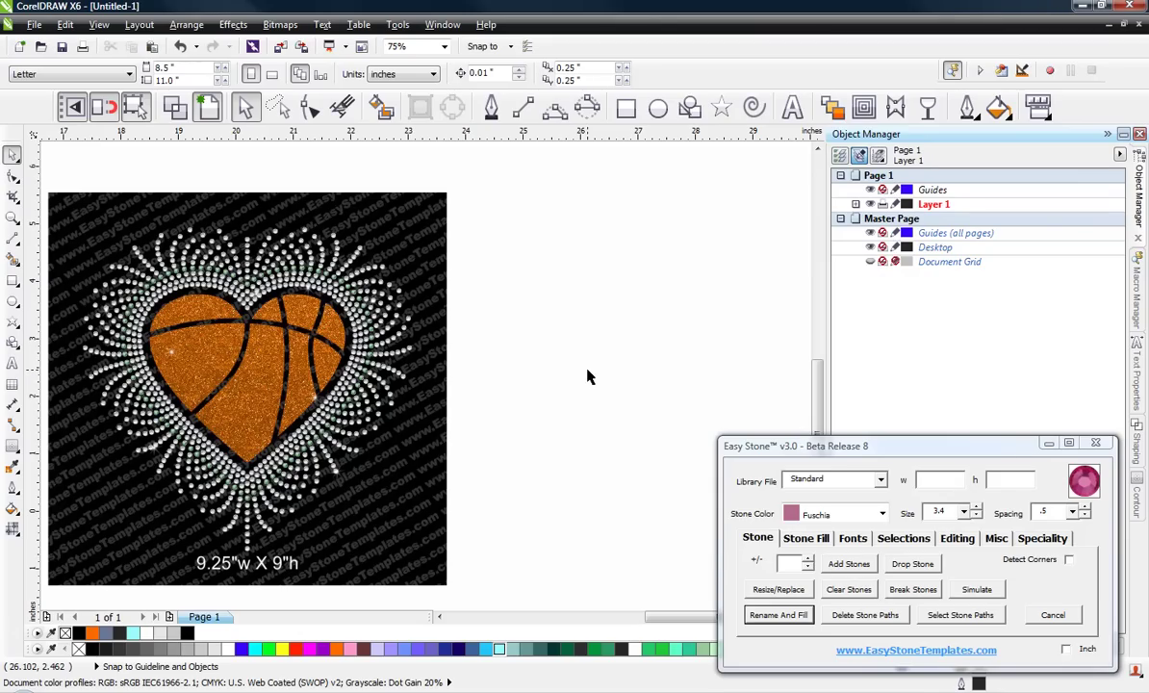
pyautogui.scroll(-1, 313, 248)
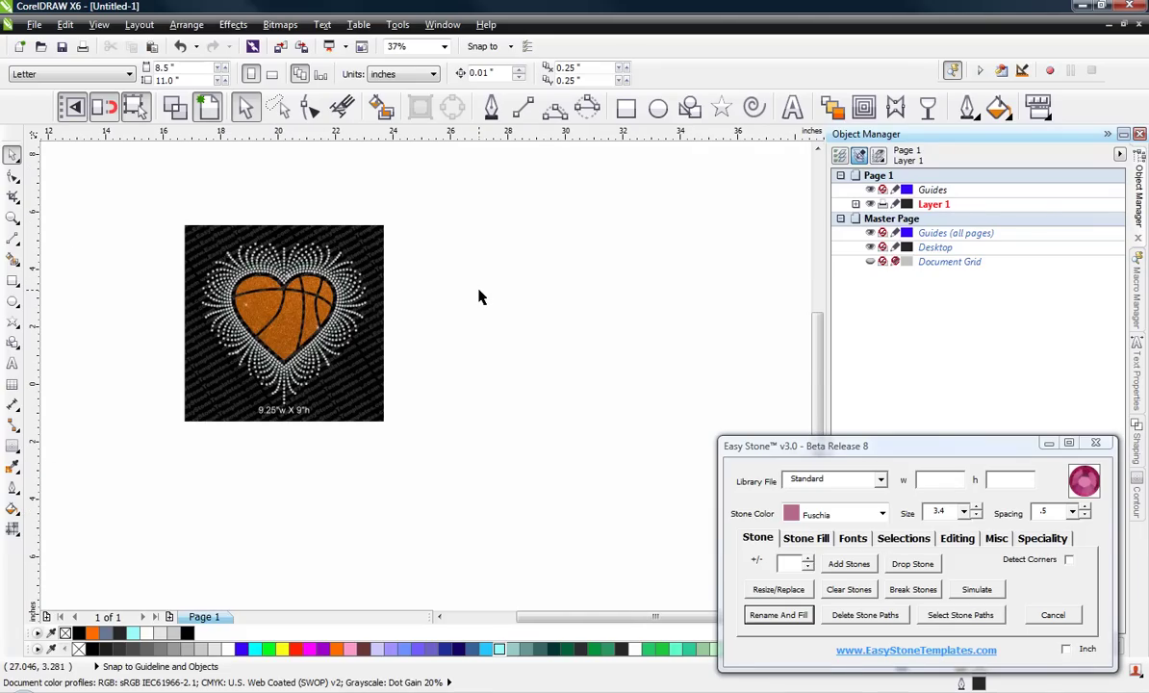
pyautogui.scroll(1, 478, 297)
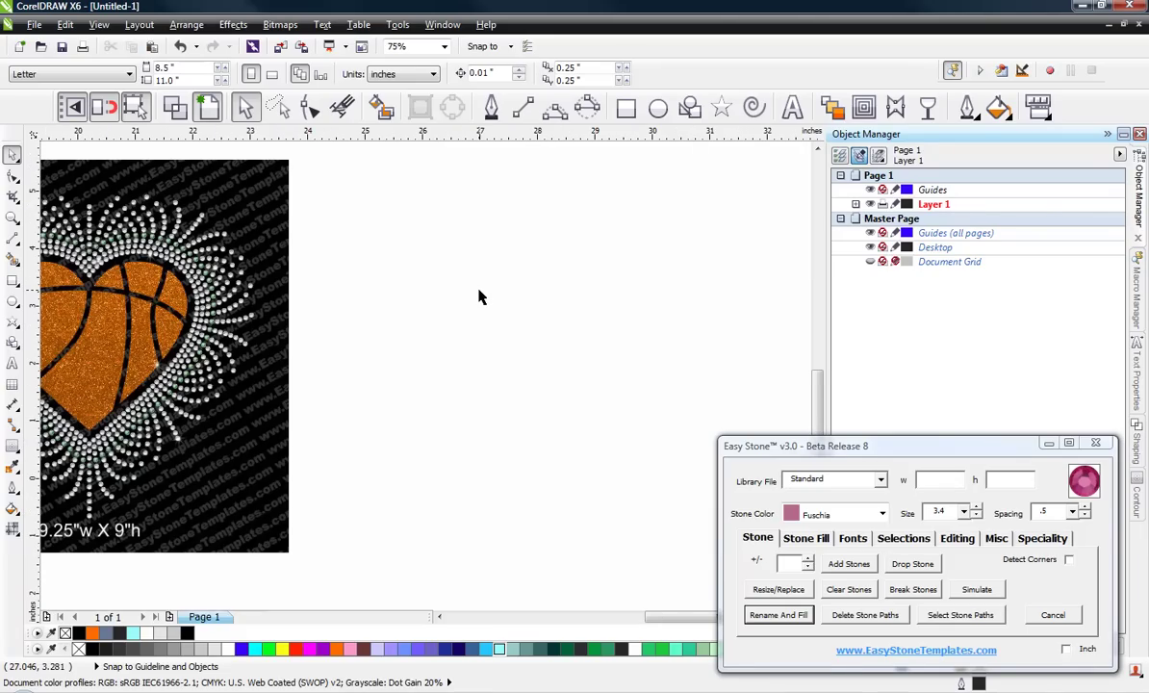
pyautogui.click(689, 109)
pyautogui.click(400, 75)
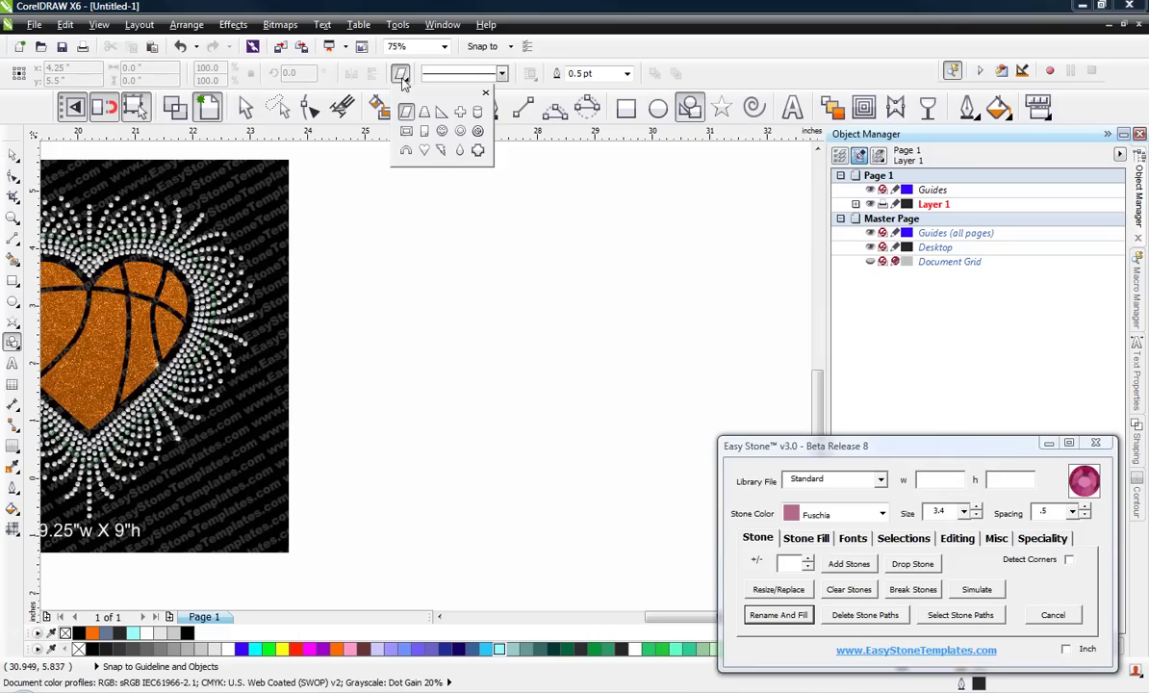
pyautogui.click(425, 150)
pyautogui.moveTo(455, 260); pyautogui.dragTo(664, 435)
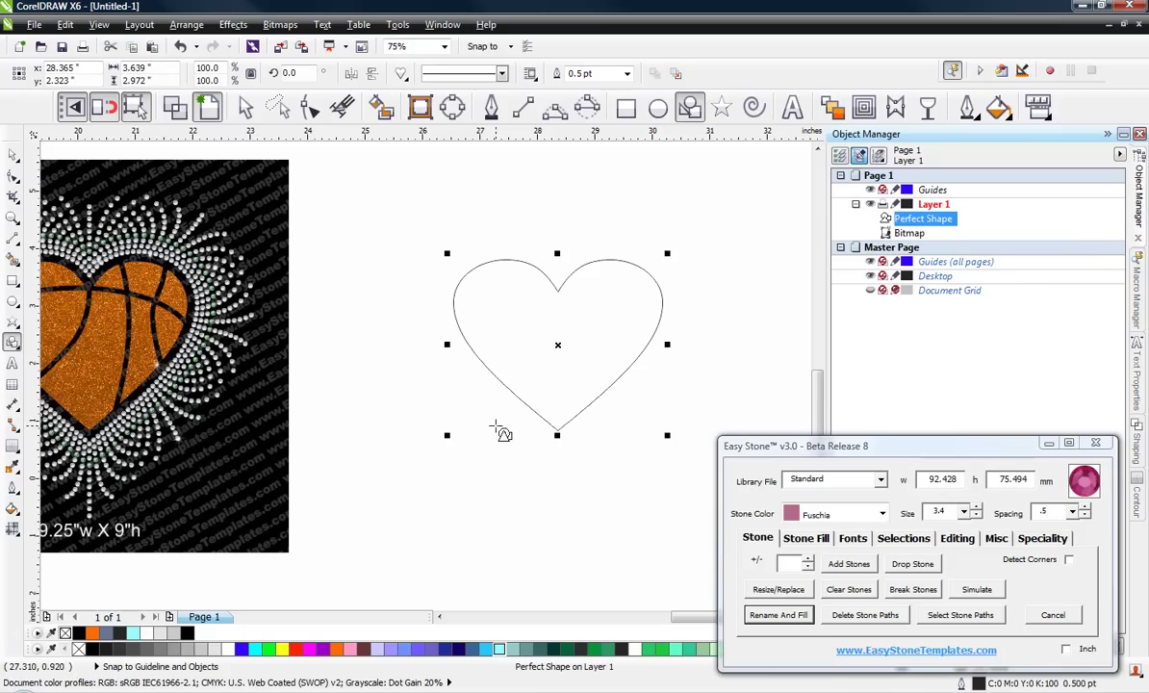
# Resize the heart to 5 inches wide and place it beside the basketball reference image
pyautogui.click(14, 158)
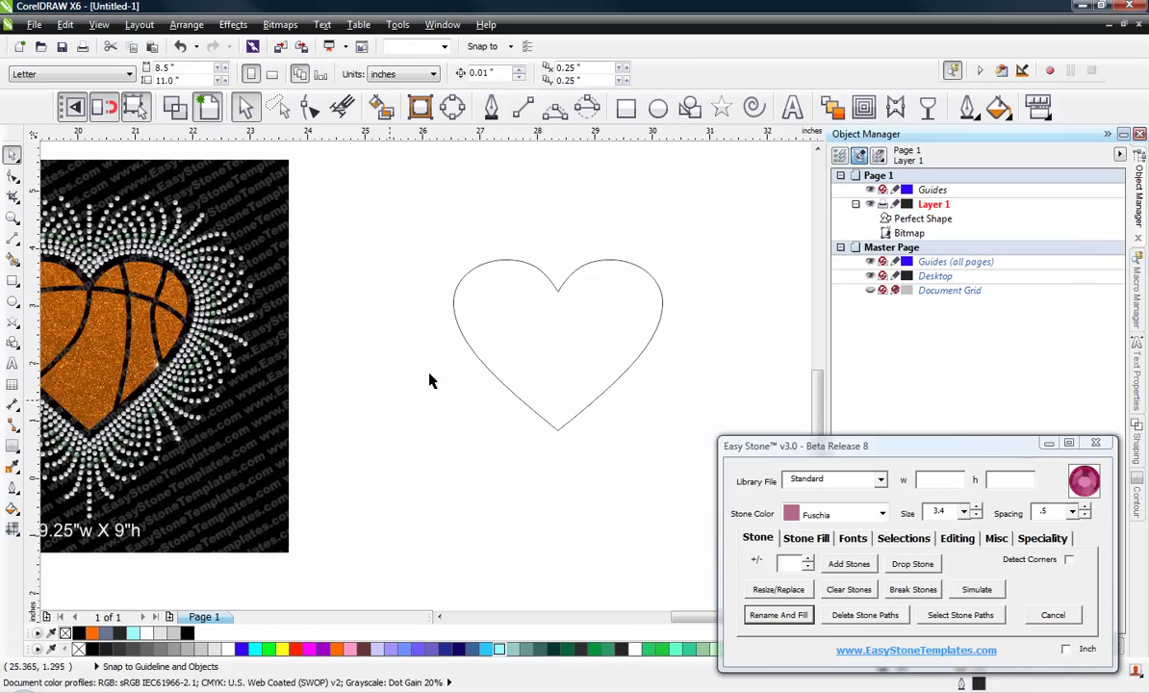
pyautogui.doubleClick(151, 72)
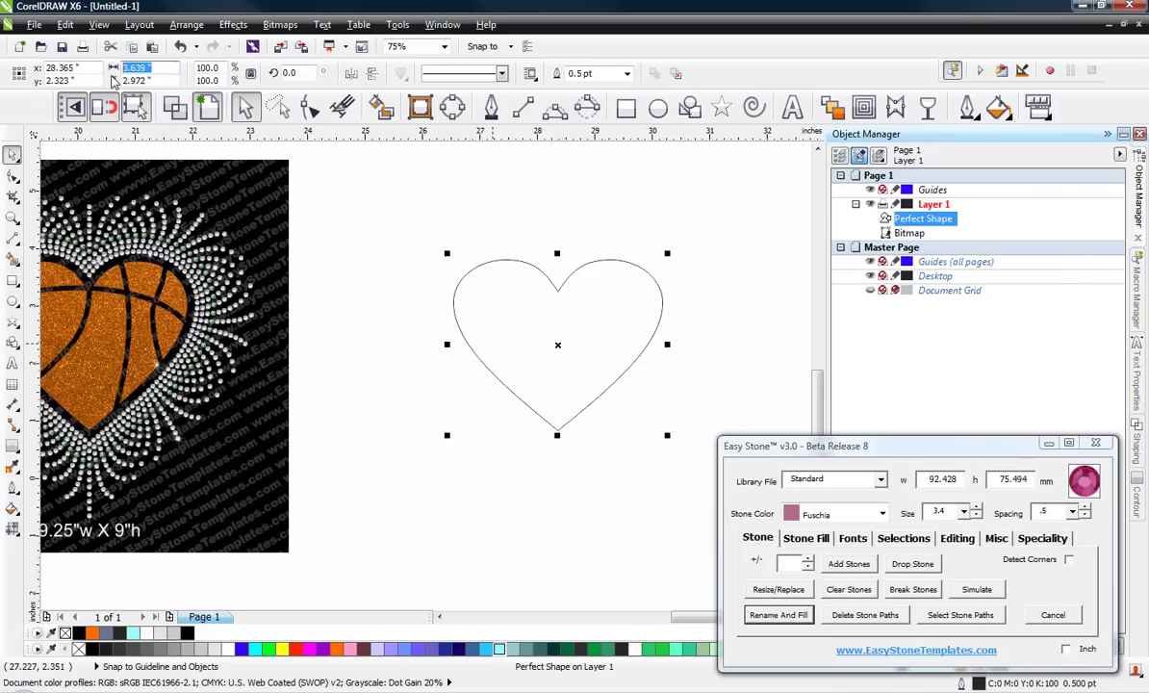
pyautogui.write('5')
pyautogui.press('Return')
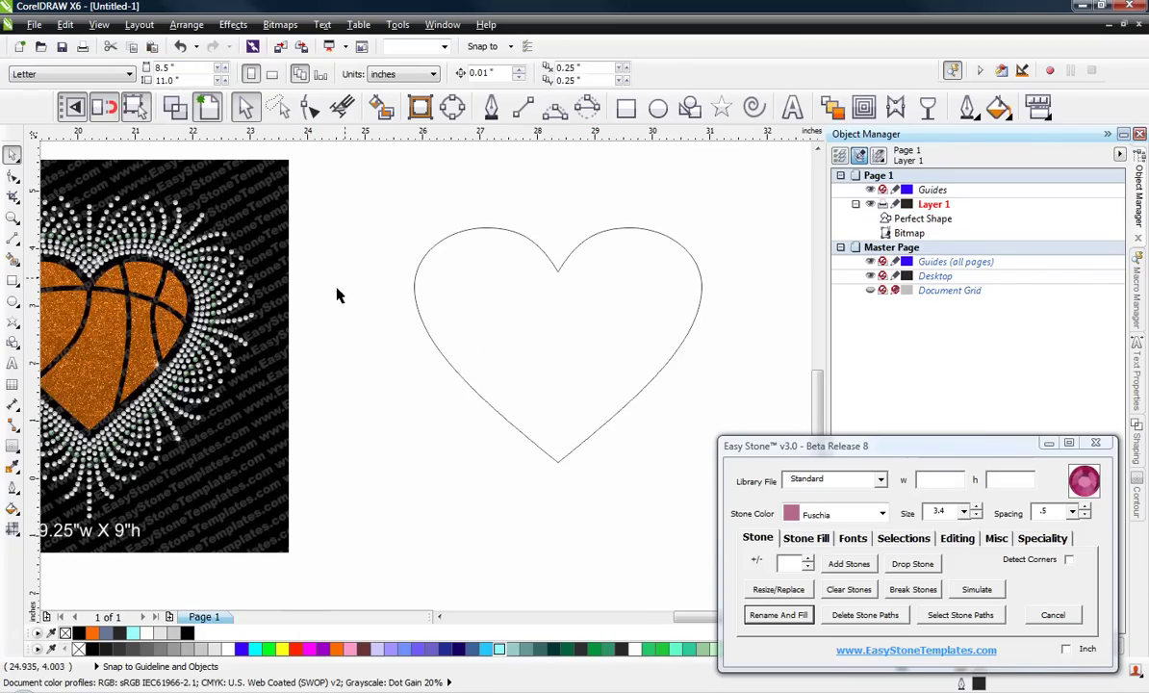
pyautogui.scroll(-2, 335, 292)
pyautogui.moveTo(493, 322); pyautogui.dragTo(598, 396)
pyautogui.click(417, 418)
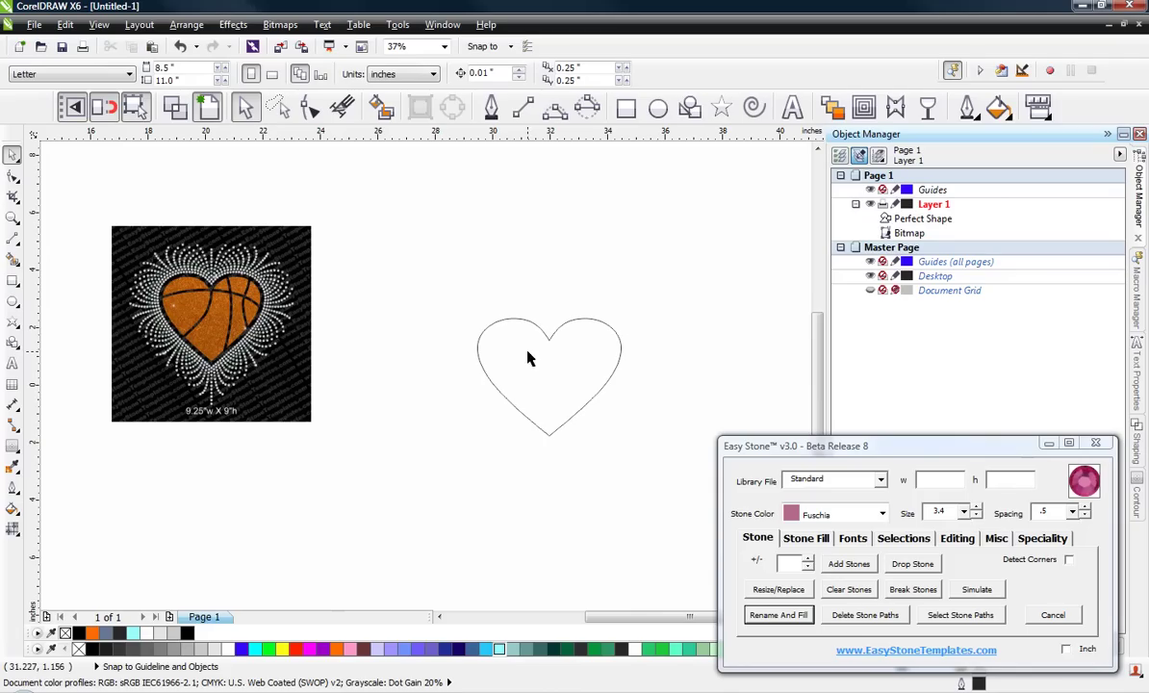
# Surround the heart with concentric offset heart rings using Easy Stone's Island Fill
pyautogui.click(576, 364)
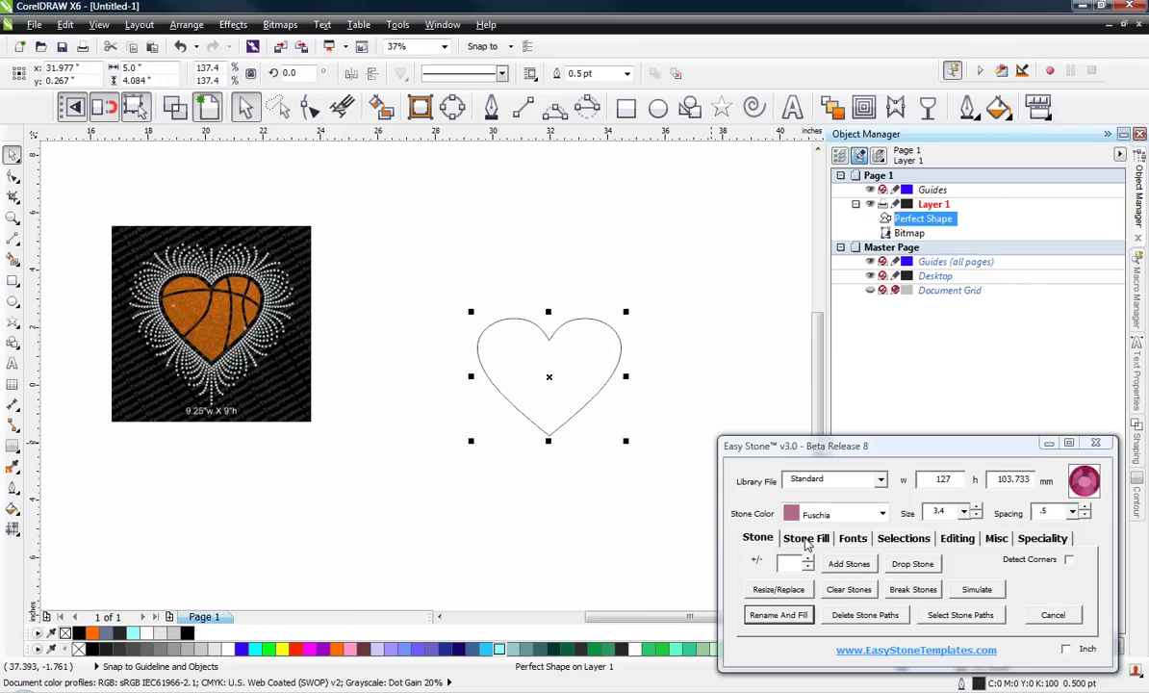
pyautogui.click(806, 538)
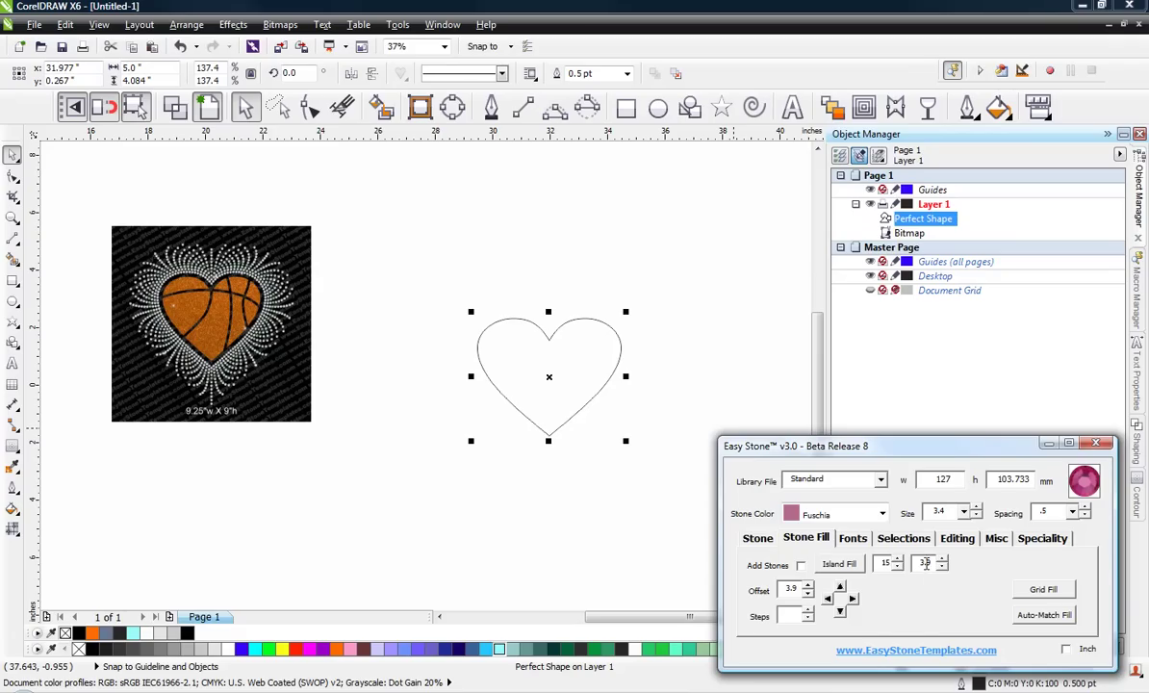
pyautogui.click(680, 423)
pyautogui.scroll(4, 317, 286)
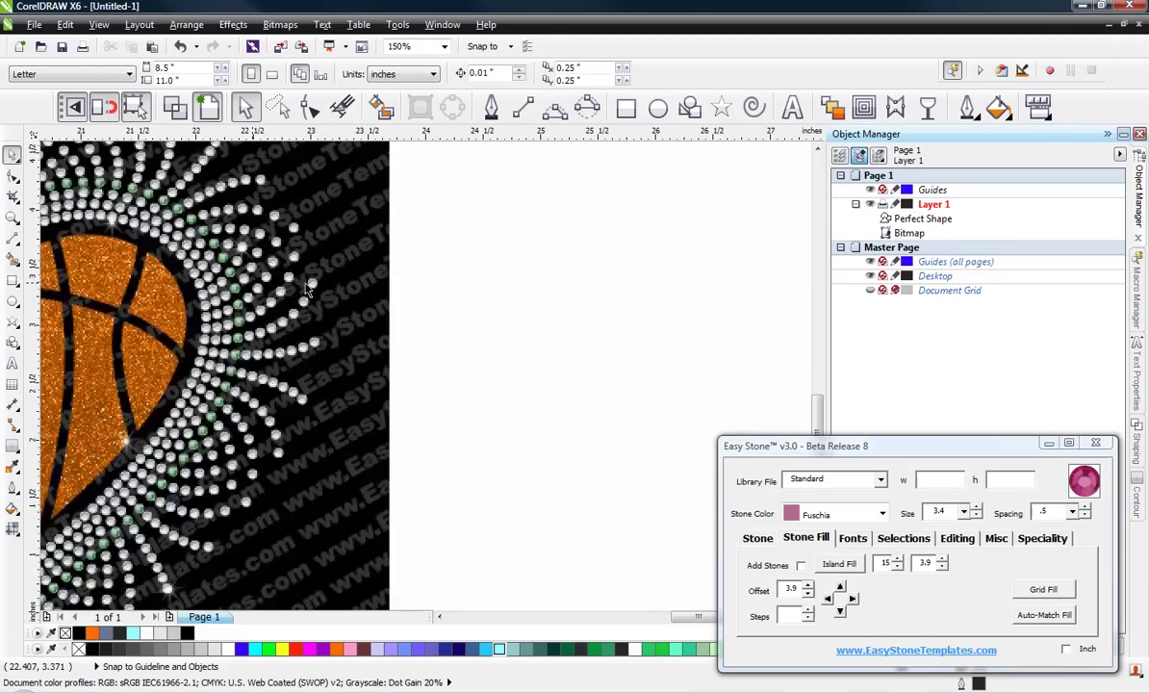
pyautogui.scroll(-3, 308, 287)
pyautogui.scroll(-2, 279, 250)
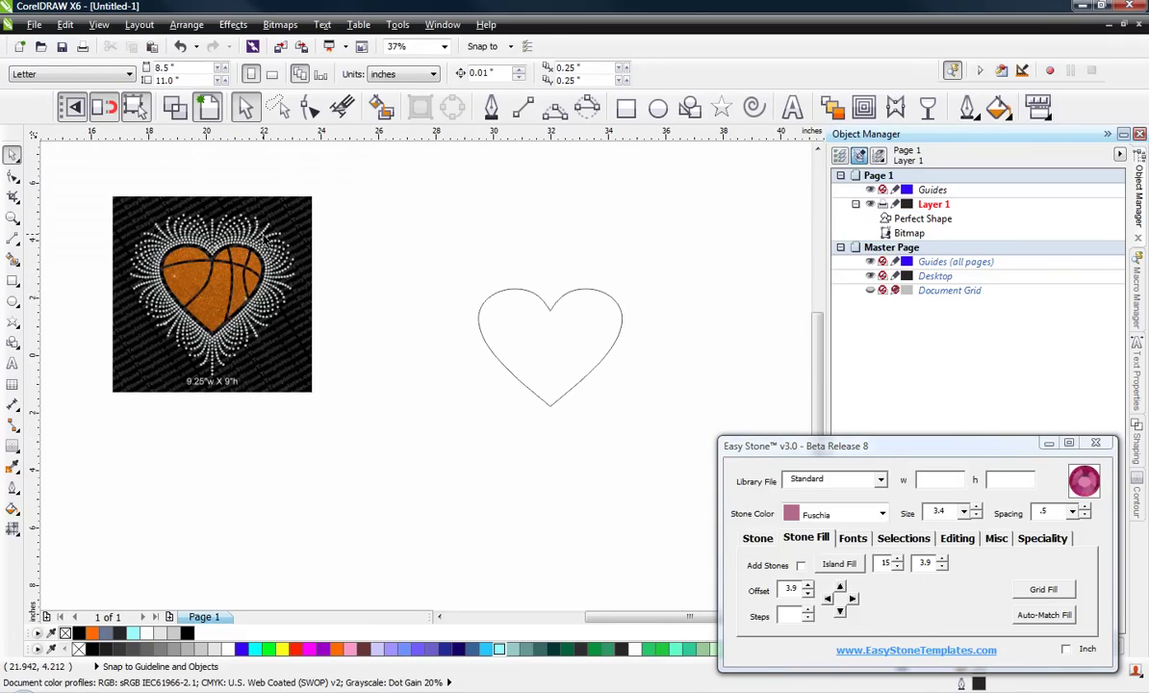
pyautogui.click(619, 332)
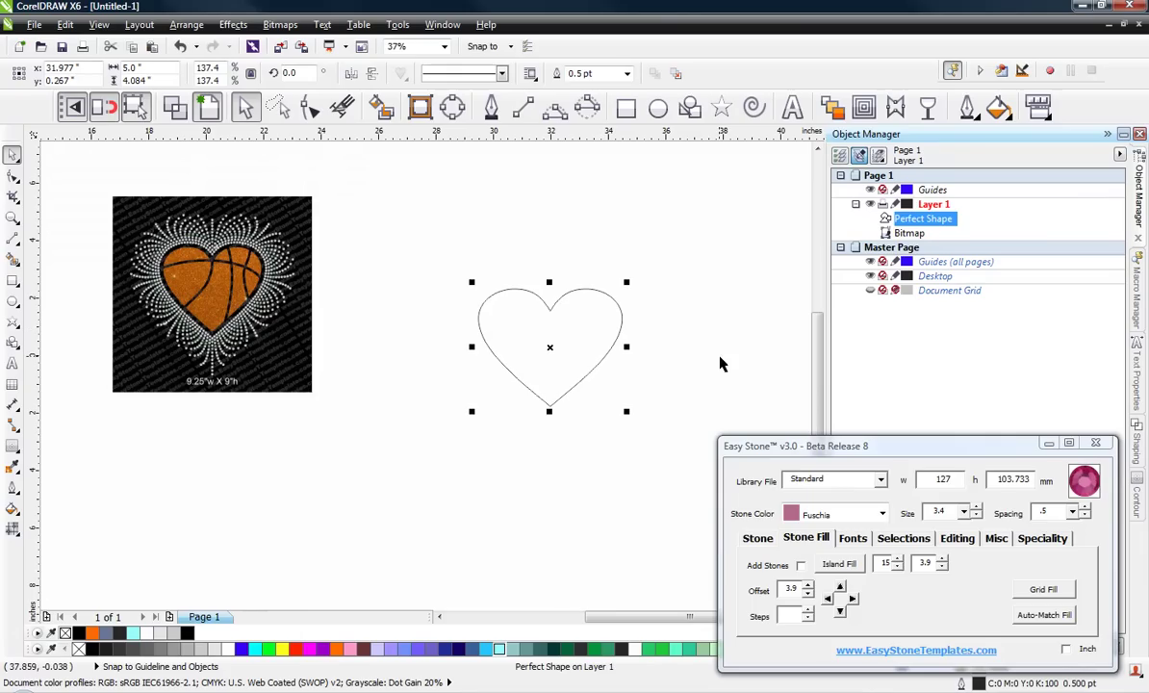
pyautogui.click(839, 565)
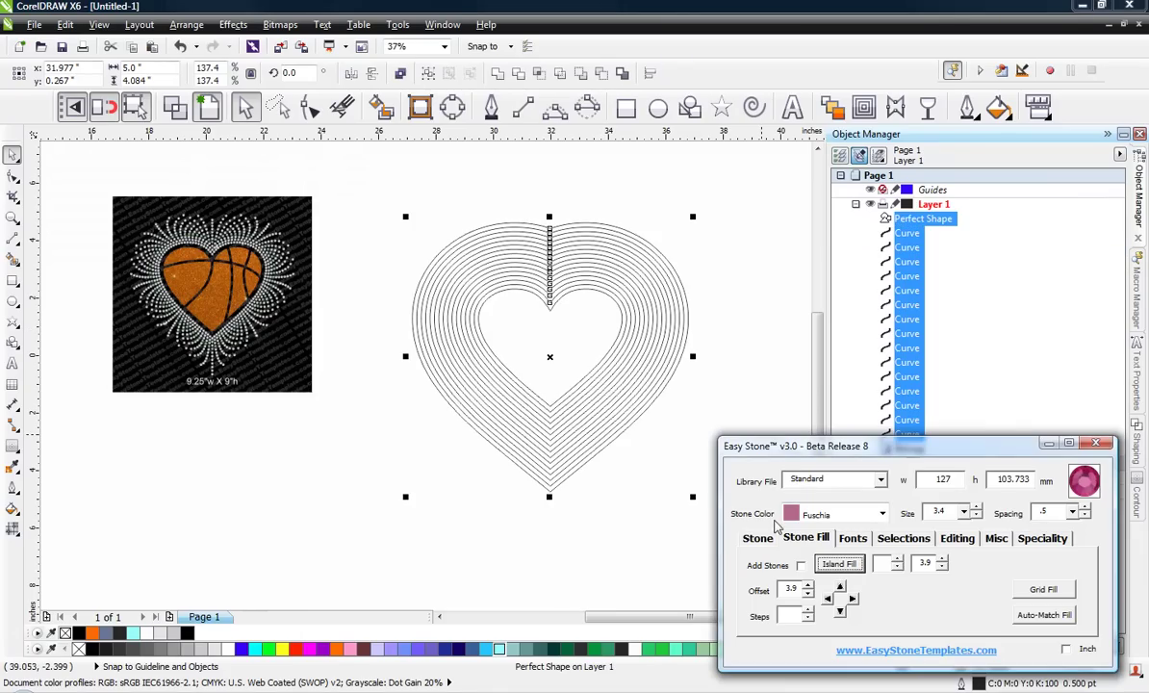
# Remove the two outermost heart rings
pyautogui.click(756, 279)
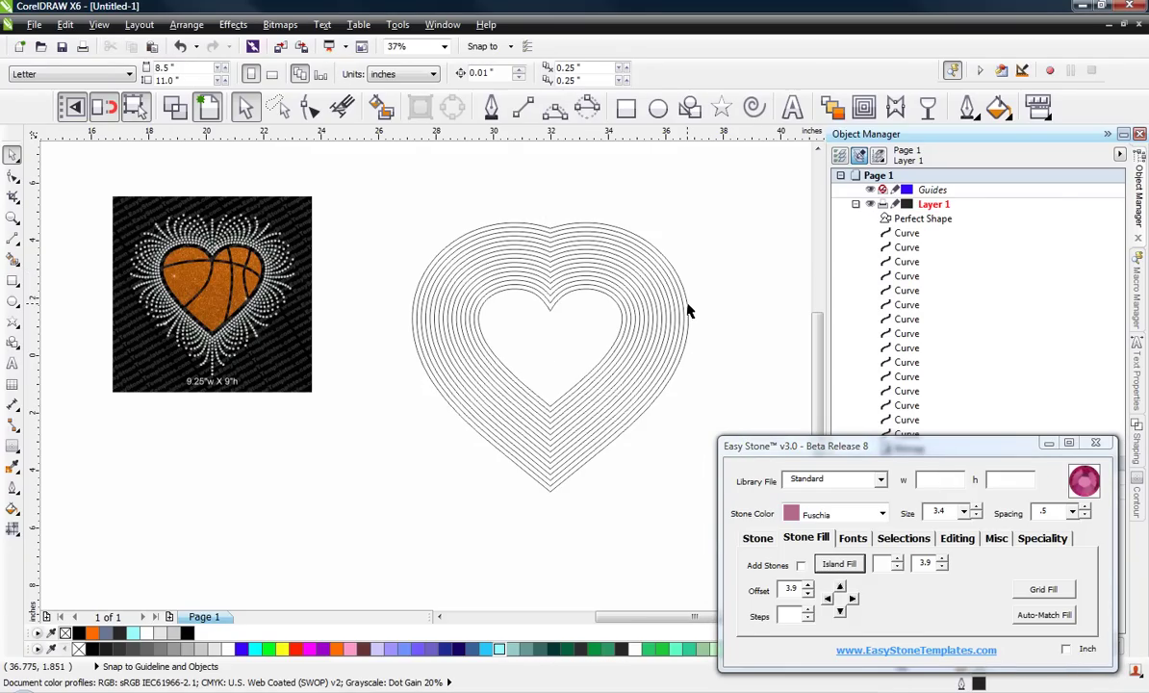
pyautogui.click(688, 311)
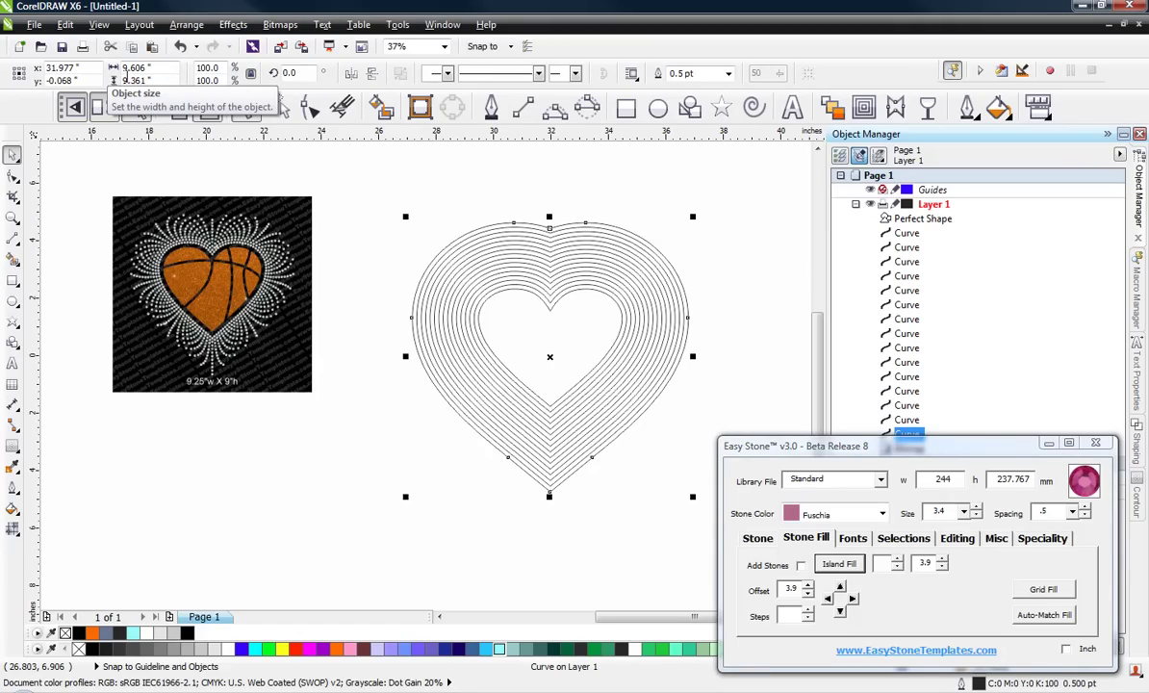
pyautogui.press('Escape')
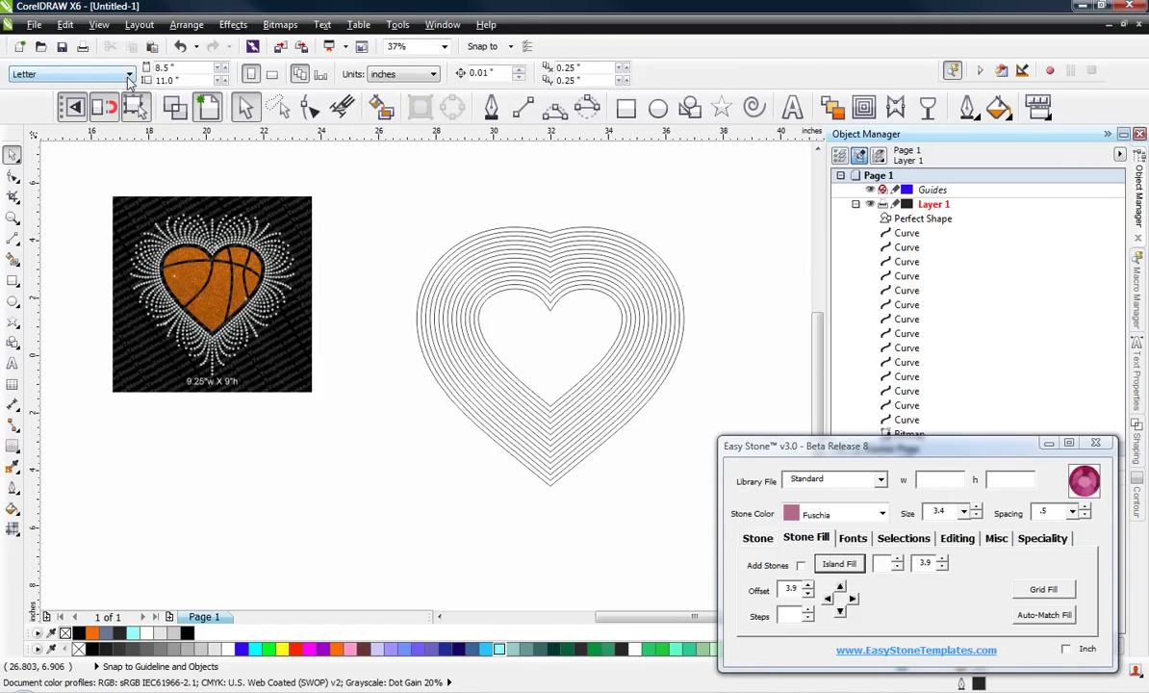
pyautogui.click(663, 267)
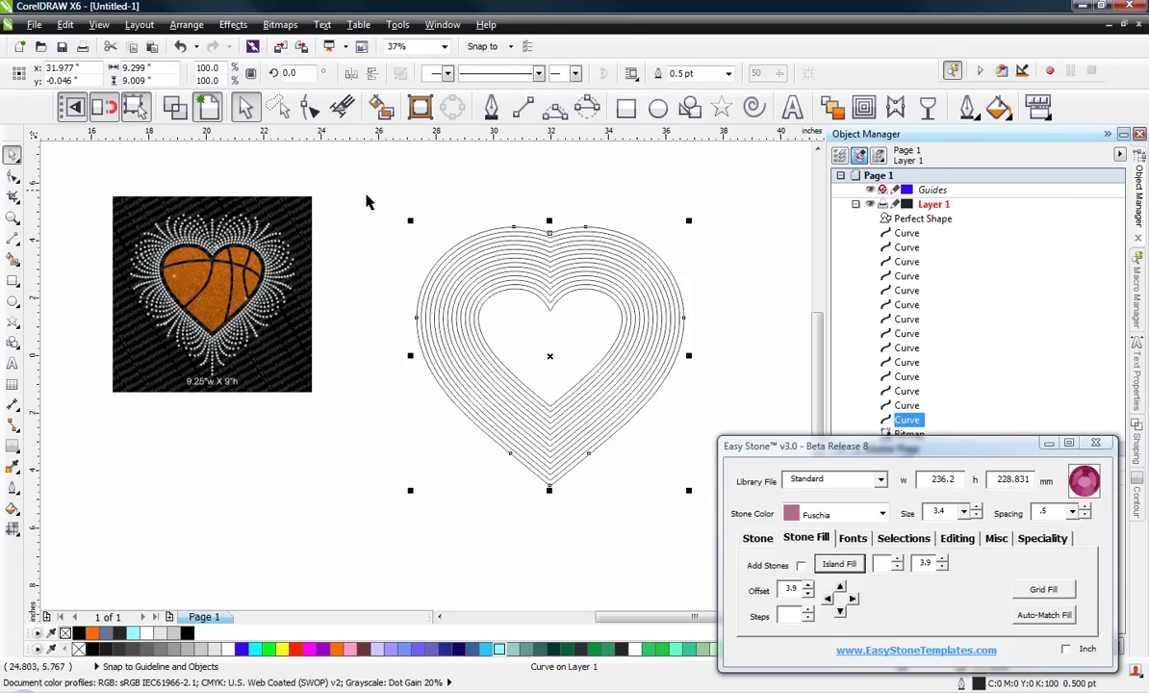
pyautogui.press('Escape')
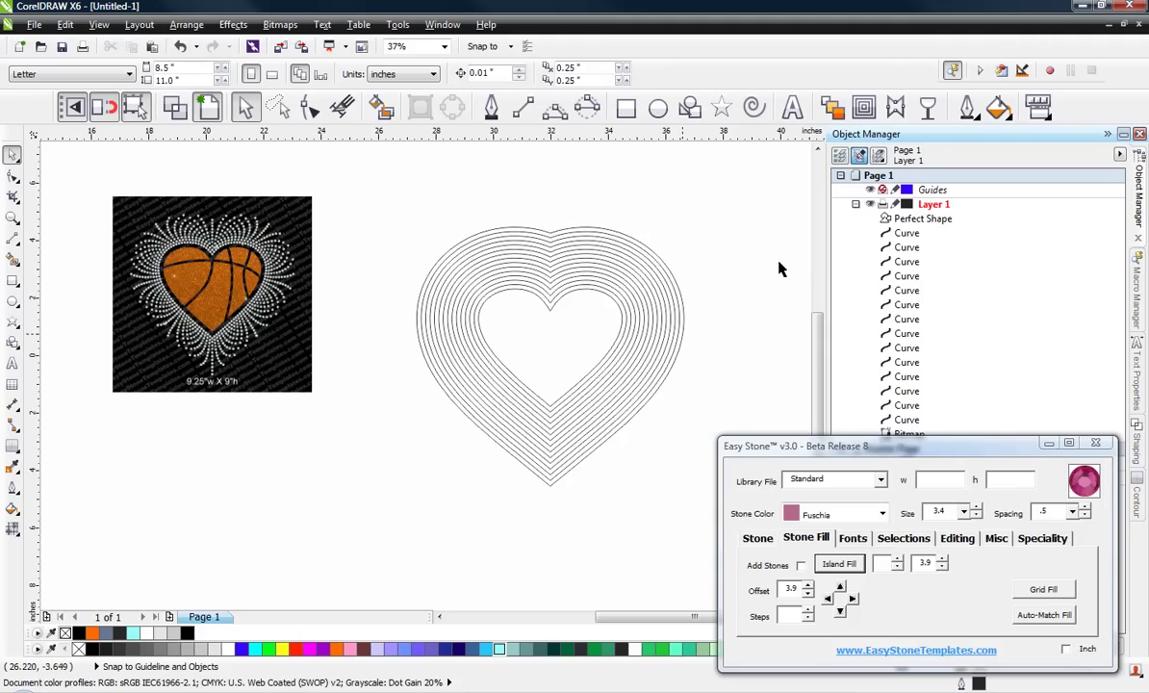
pyautogui.scroll(2, 706, 301)
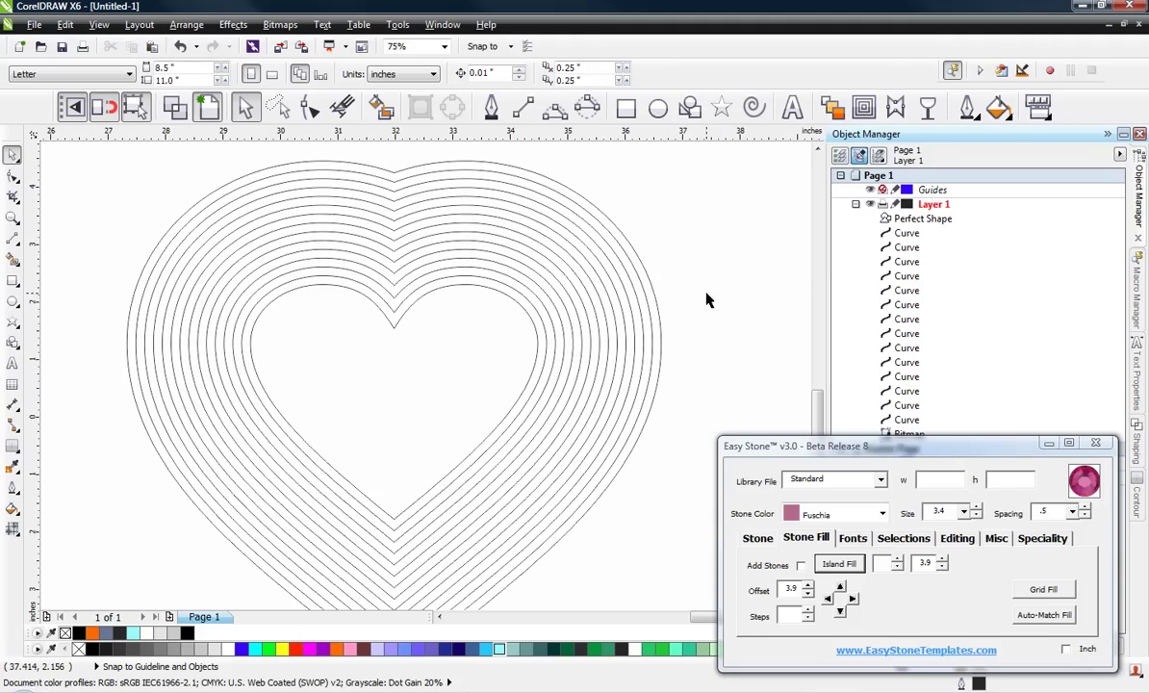
pyautogui.click(414, 354)
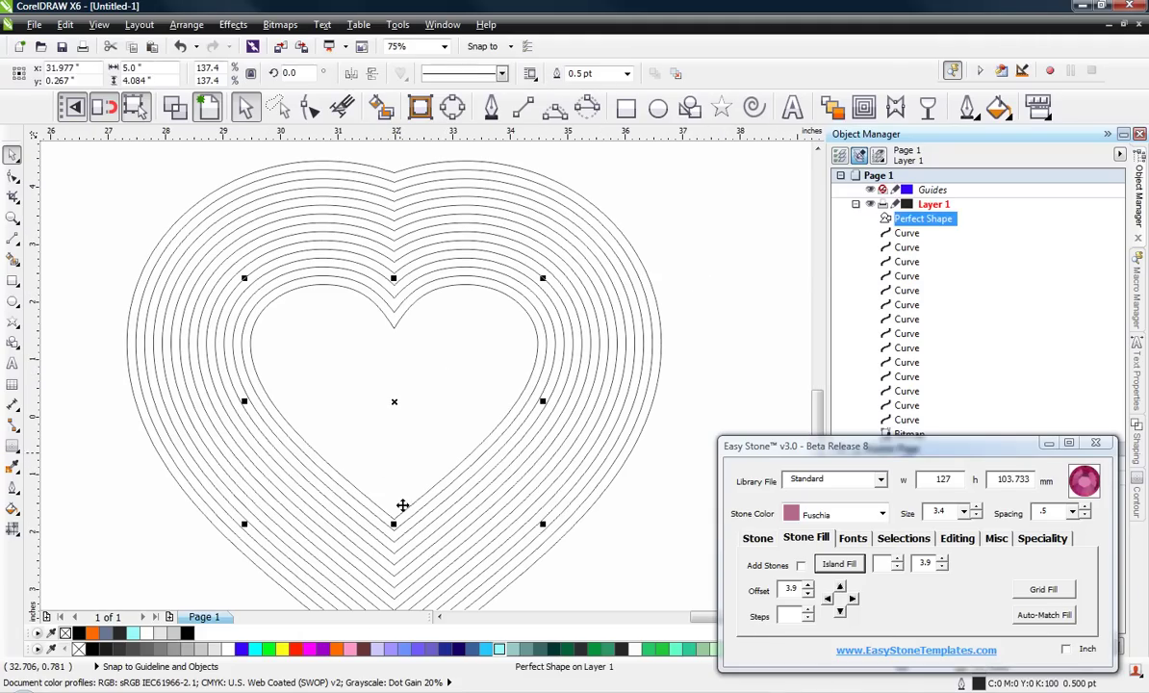
pyautogui.click(336, 650)
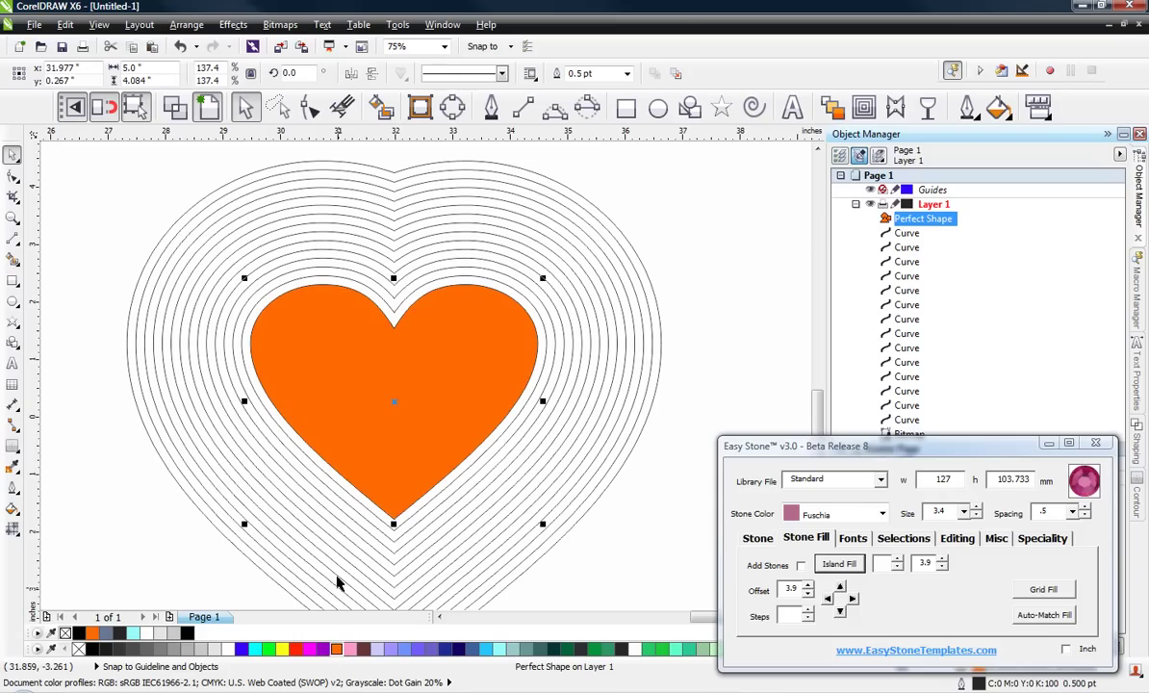
pyautogui.click(46, 474)
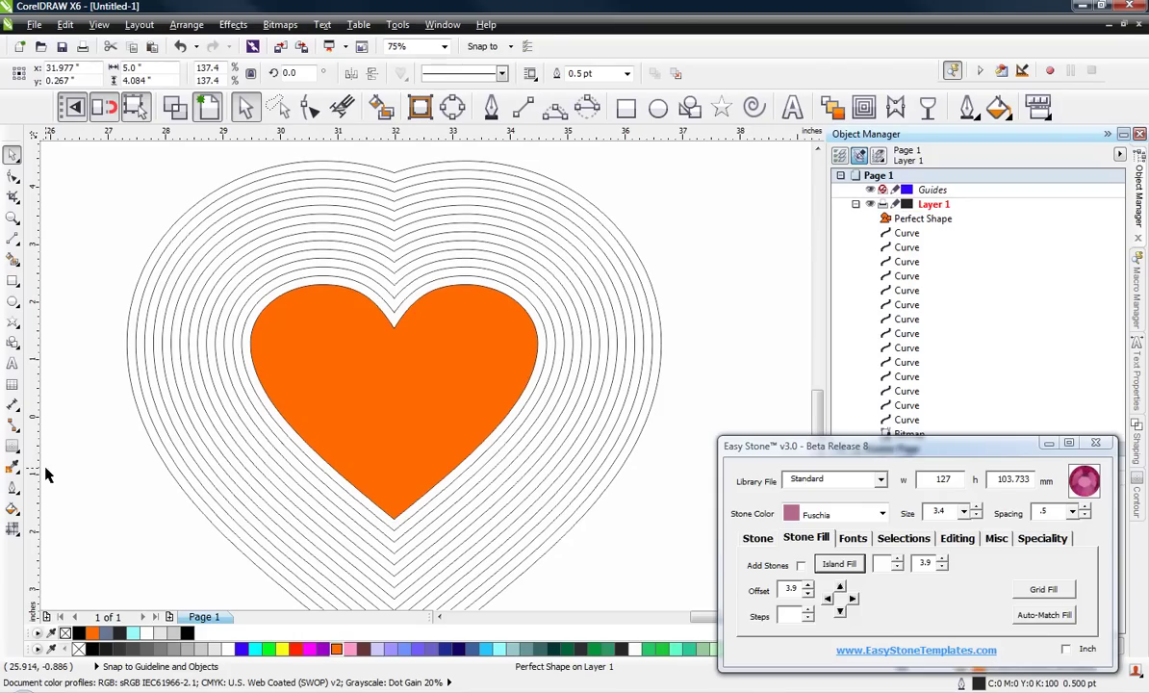
pyautogui.click(495, 282)
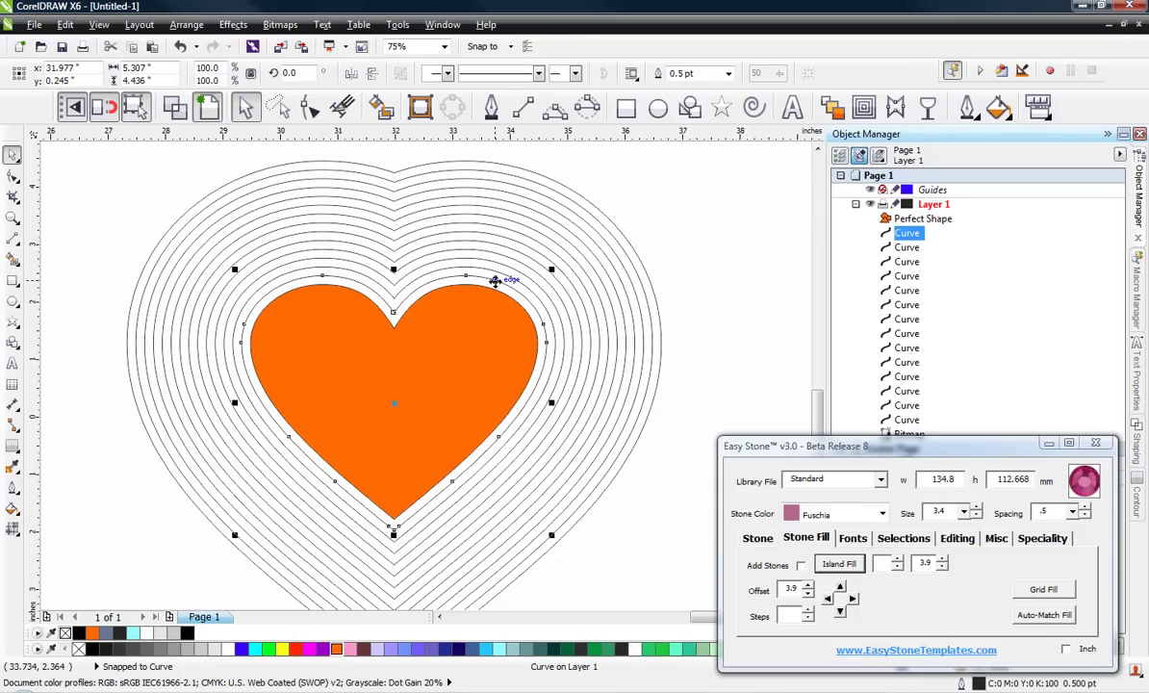
pyautogui.press('Escape')
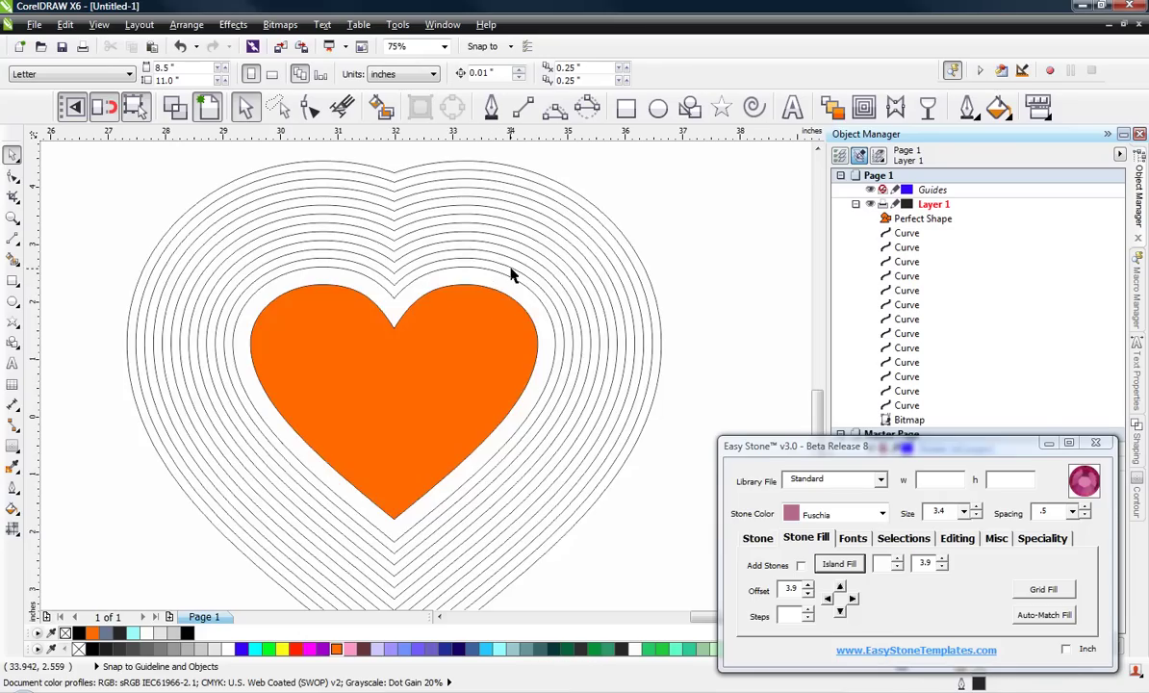
pyautogui.scroll(-3, 585, 317)
pyautogui.scroll(2, 356, 302)
pyautogui.scroll(1, 362, 300)
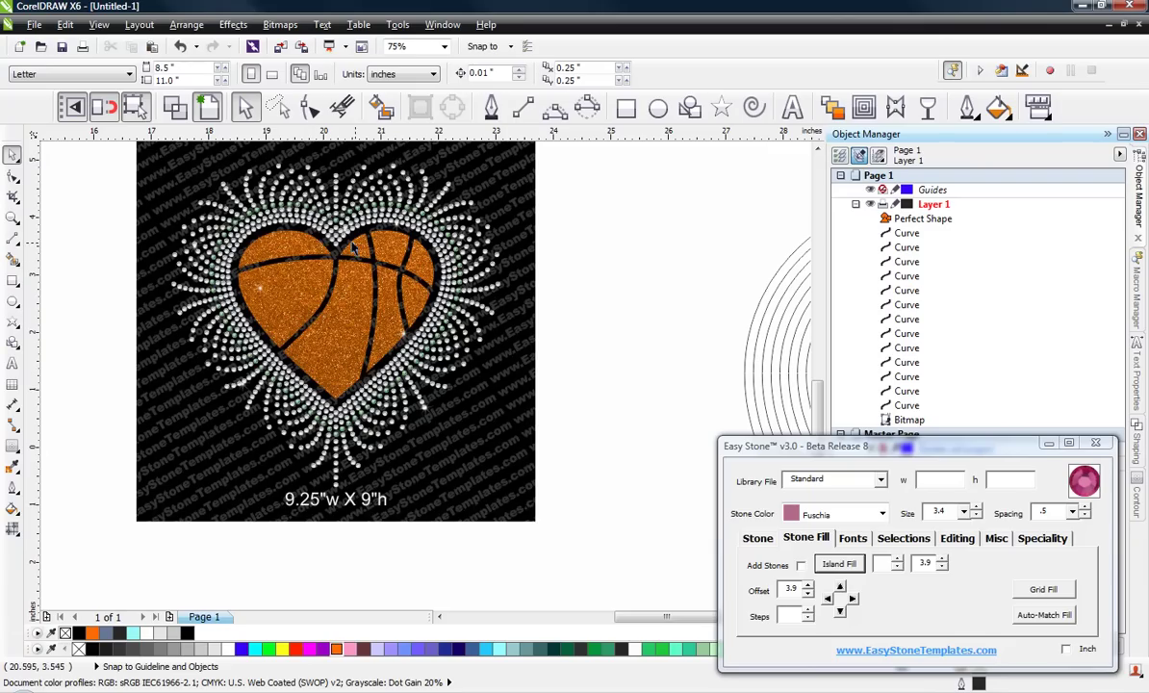
pyautogui.scroll(-2, 185, 335)
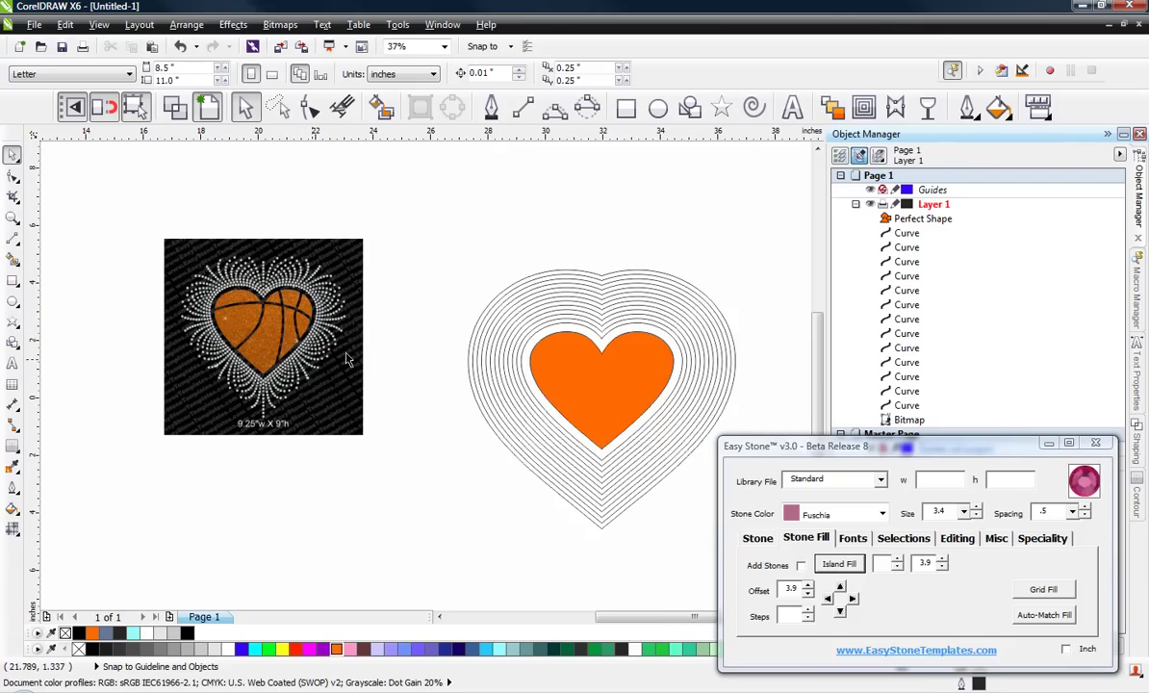
pyautogui.scroll(2, 665, 359)
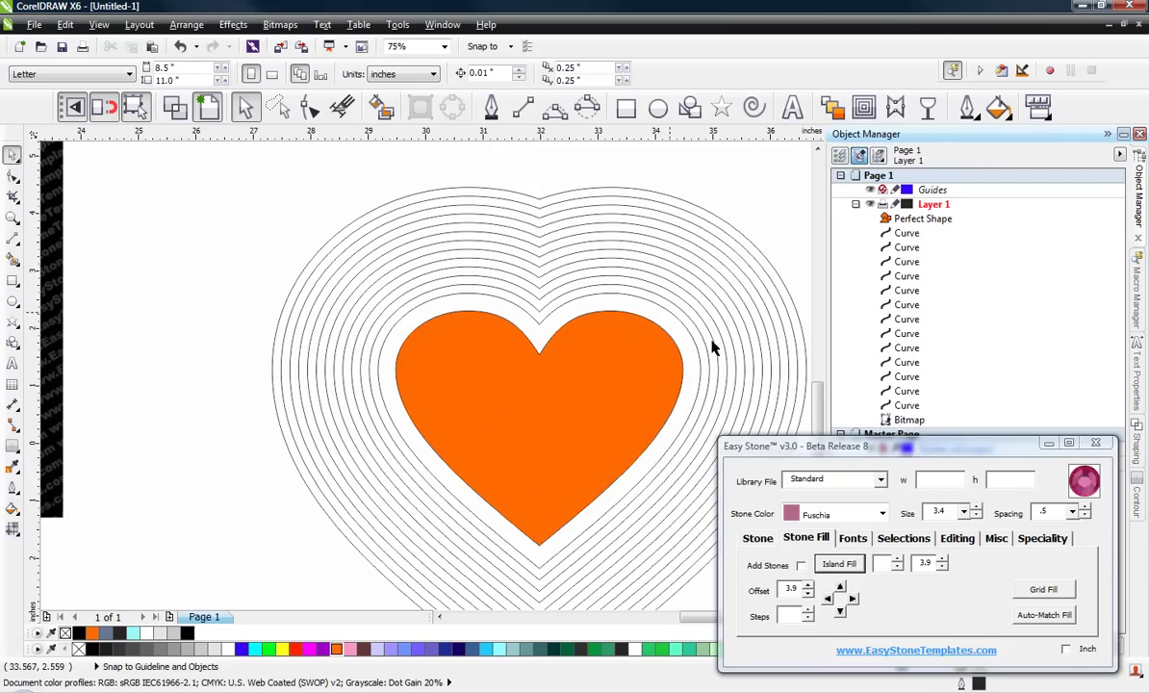
pyautogui.scroll(-2, 282, 354)
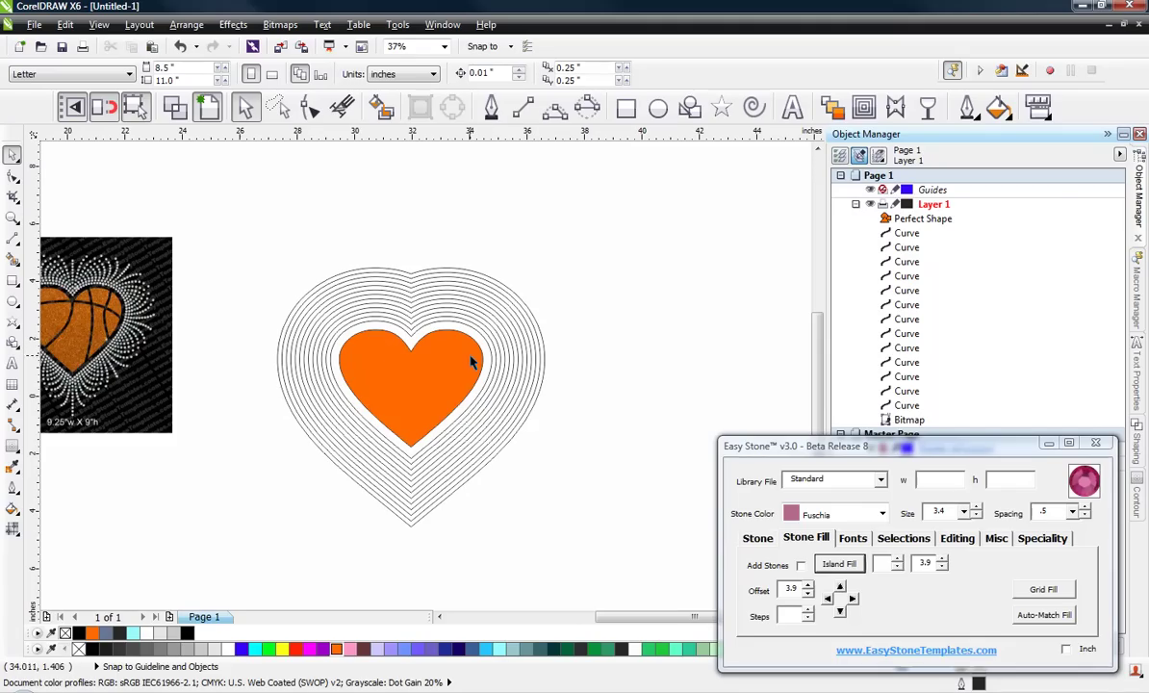
pyautogui.scroll(2, 489, 359)
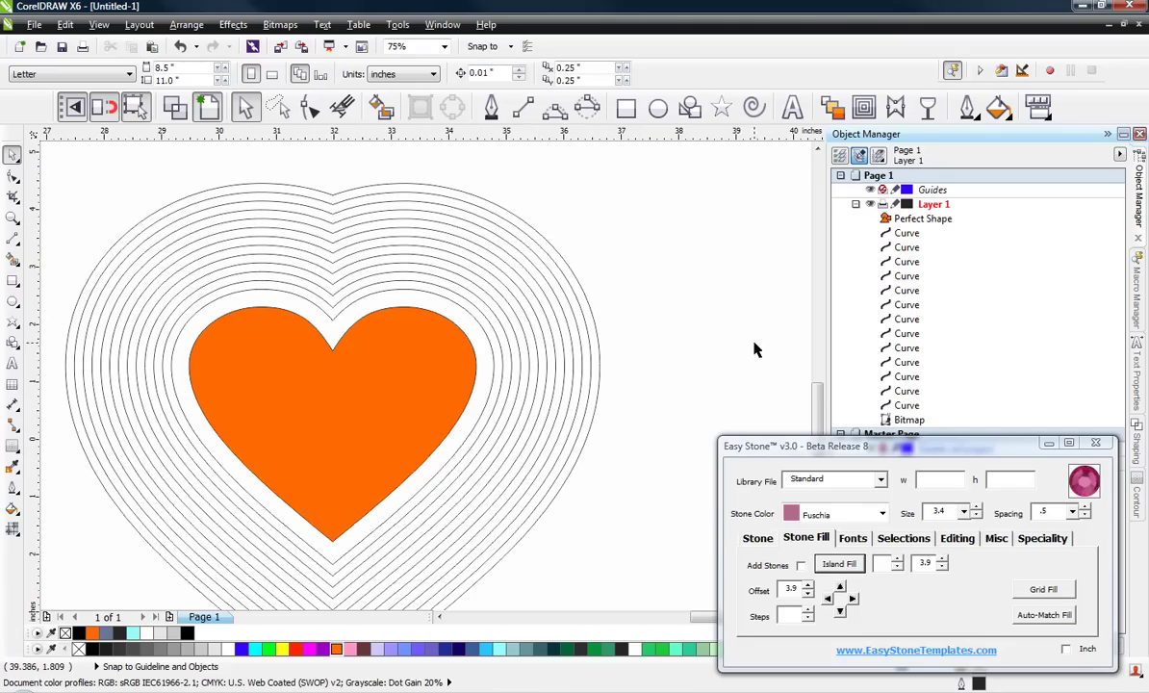
# Set the Easy Stone colour to Crystal and add stones along all the concentric heart outlines
pyautogui.click(757, 538)
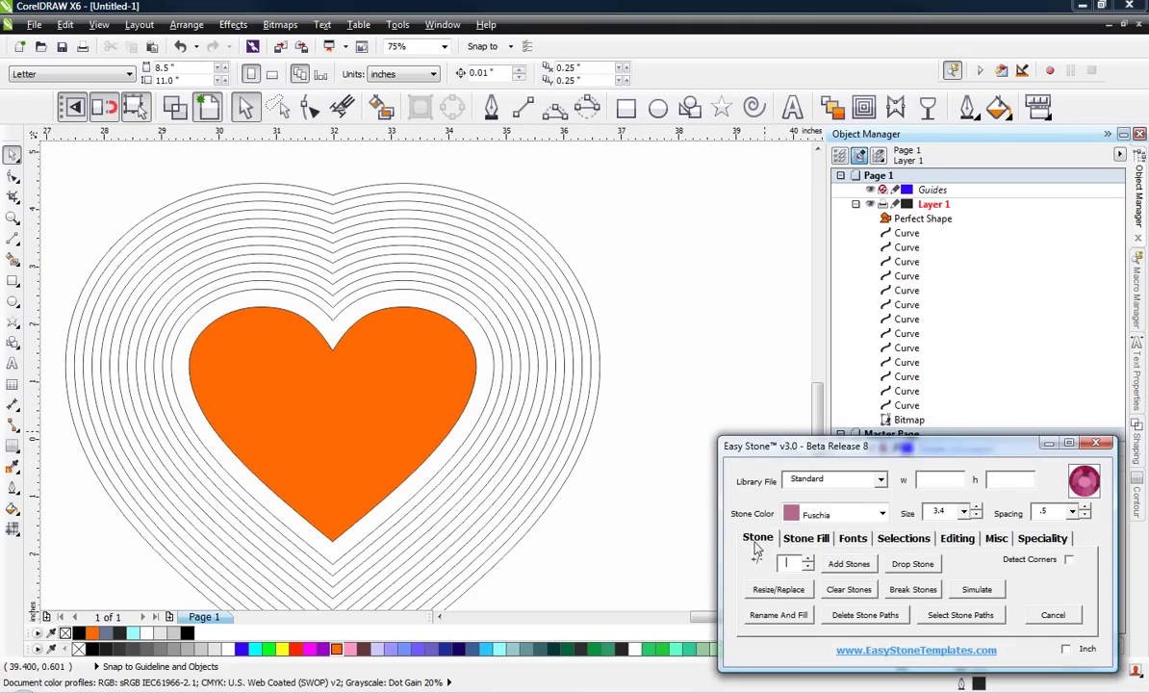
pyautogui.click(828, 514)
pyautogui.scroll(5, 859, 546)
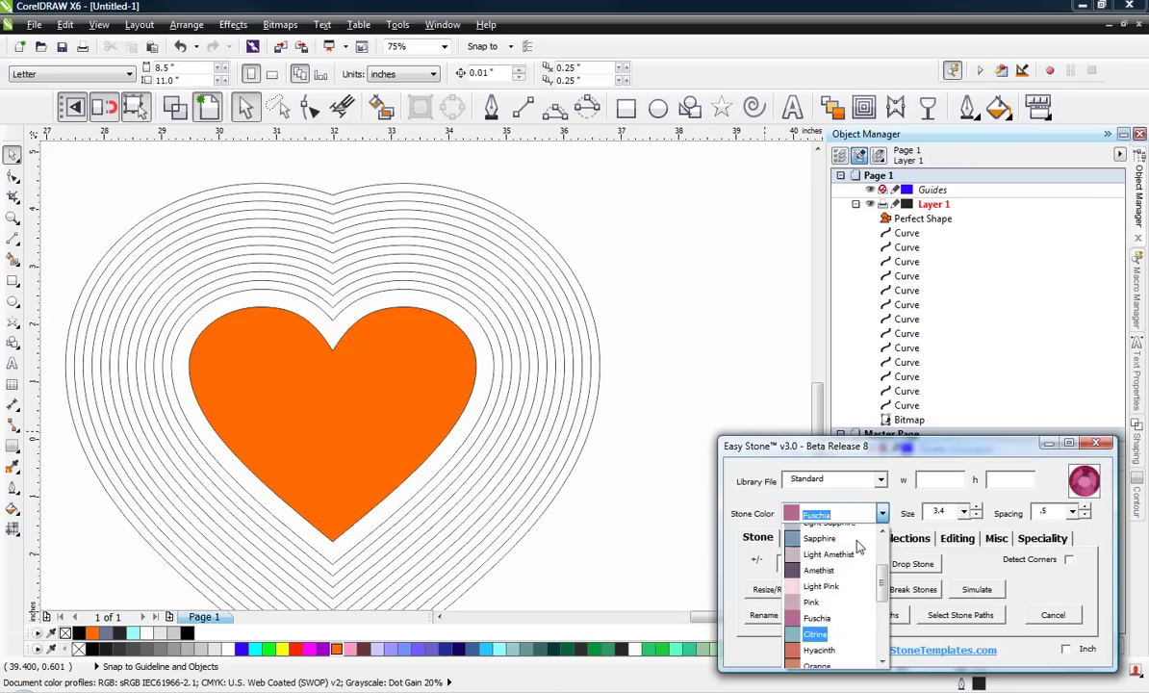
pyautogui.click(816, 532)
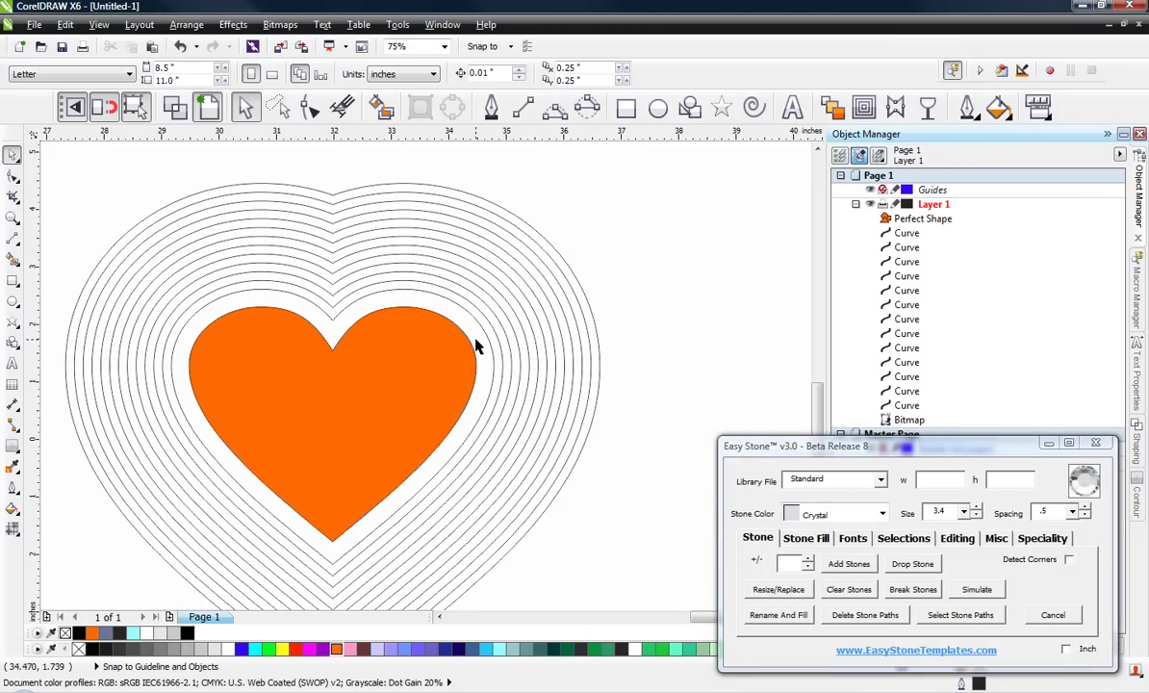
pyautogui.moveTo(654, 231); pyautogui.dragTo(485, 564)
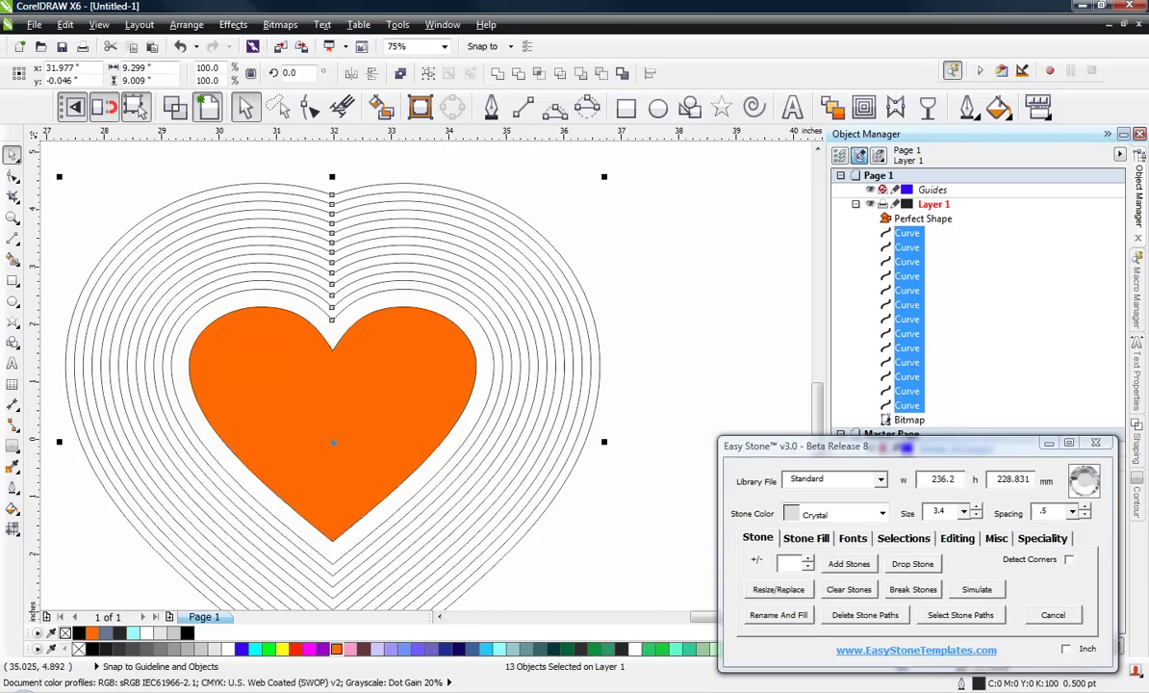
pyautogui.scroll(-1, 460, 175)
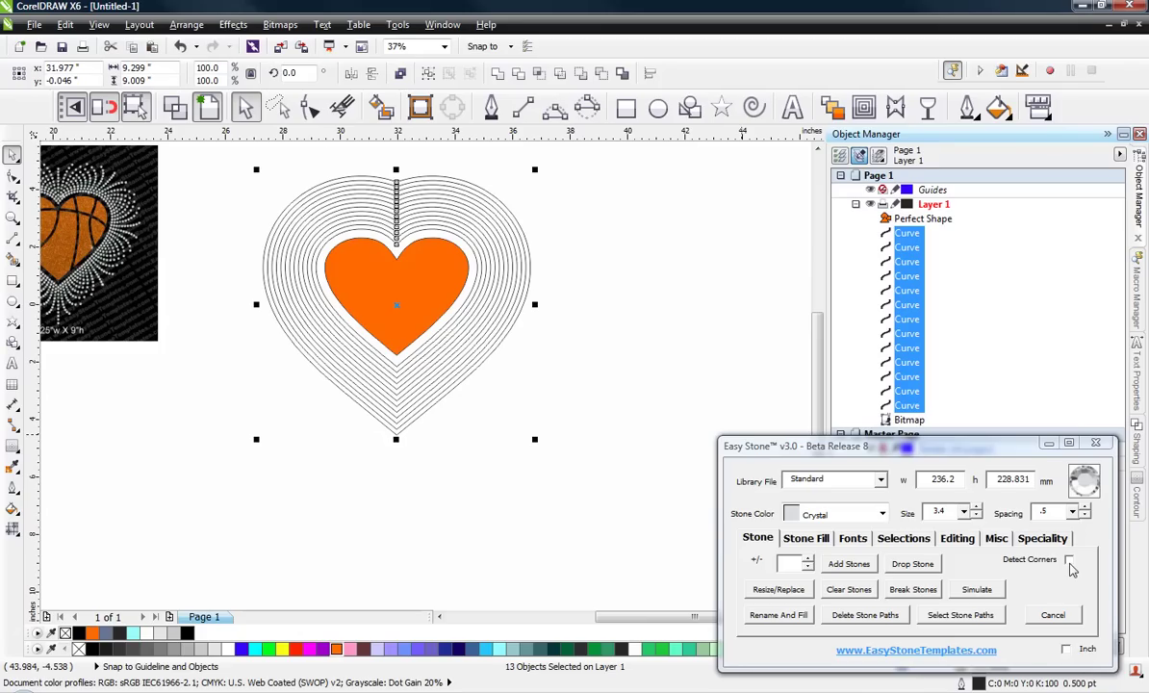
pyautogui.click(856, 568)
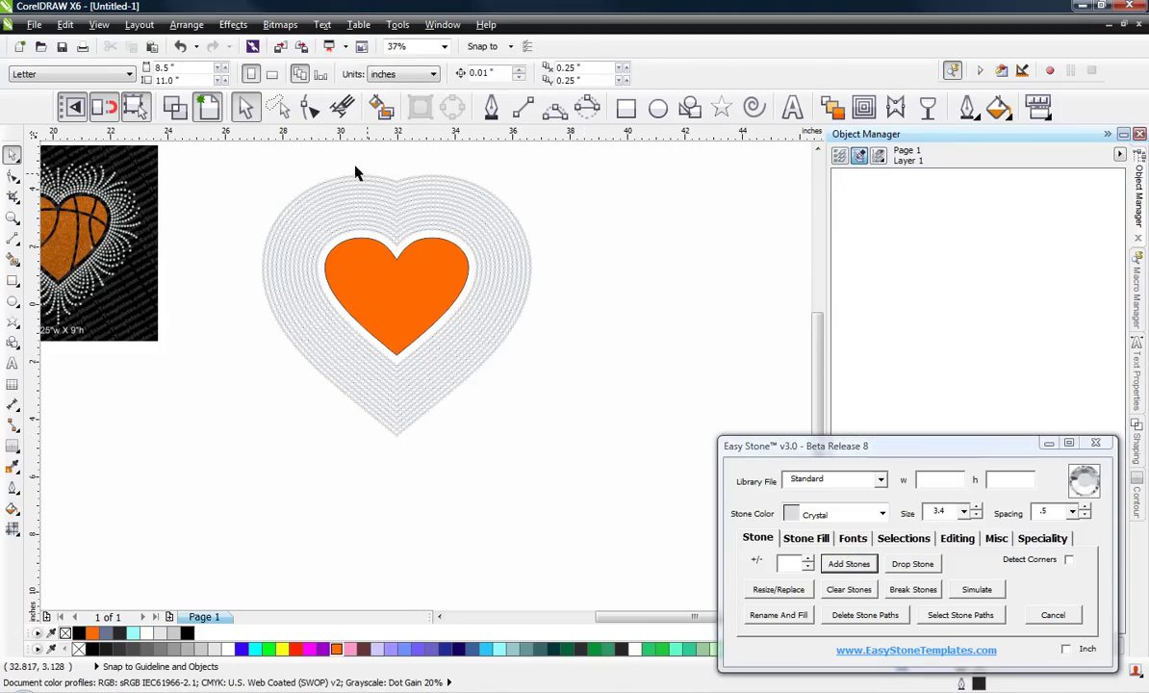
# Recolour the innermost stone row beside the heart light blue
pyautogui.scroll(1, 384, 226)
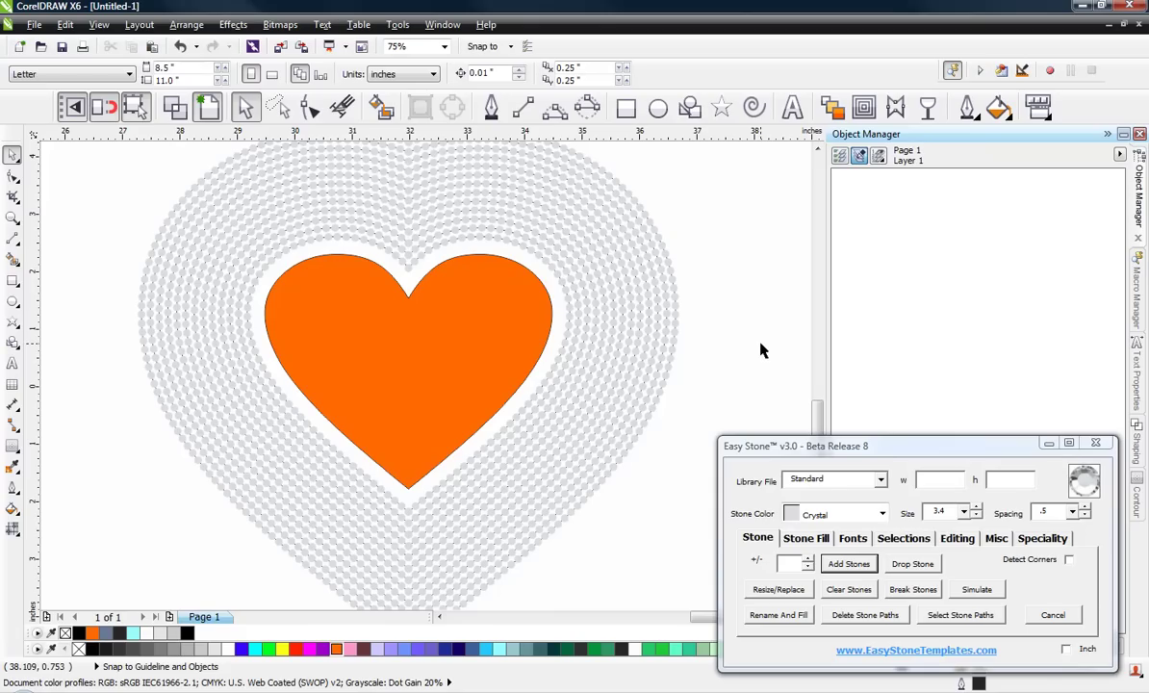
pyautogui.click(568, 304)
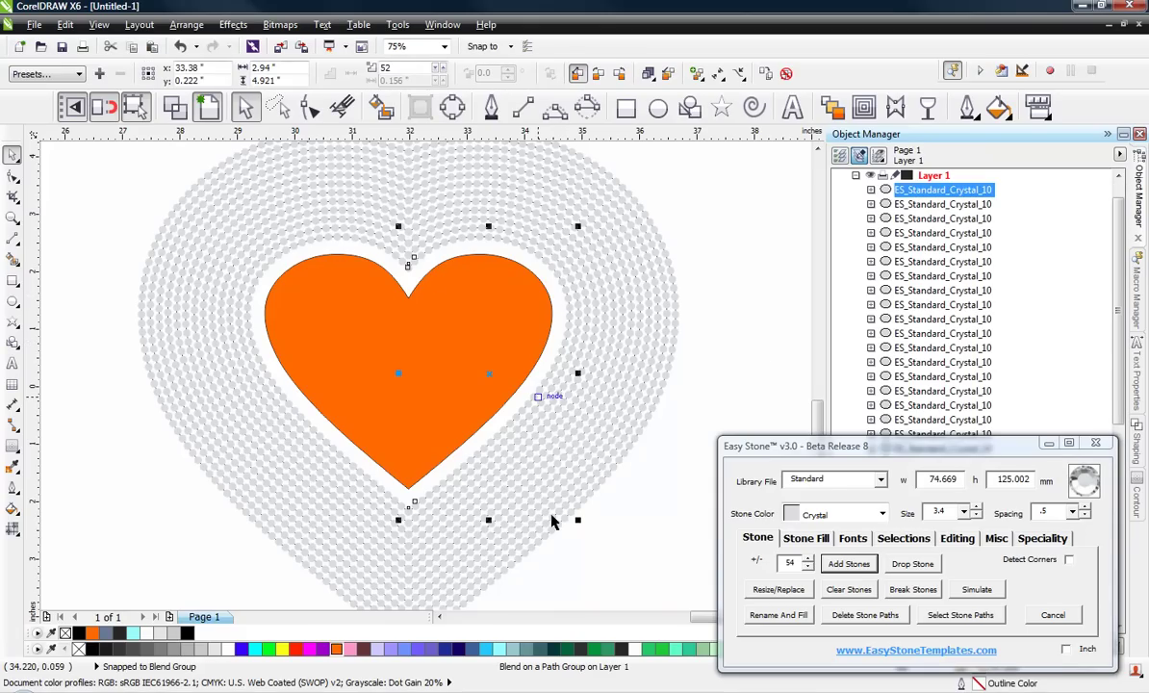
pyautogui.click(486, 650)
pyautogui.click(644, 529)
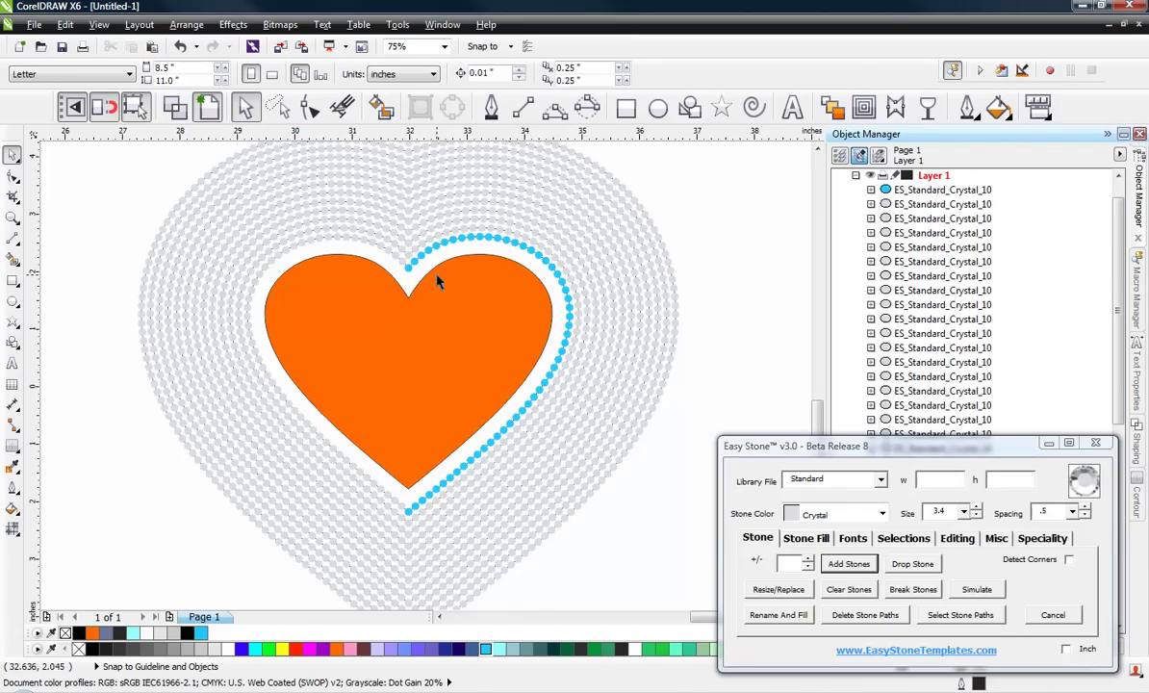
pyautogui.scroll(-2, 515, 330)
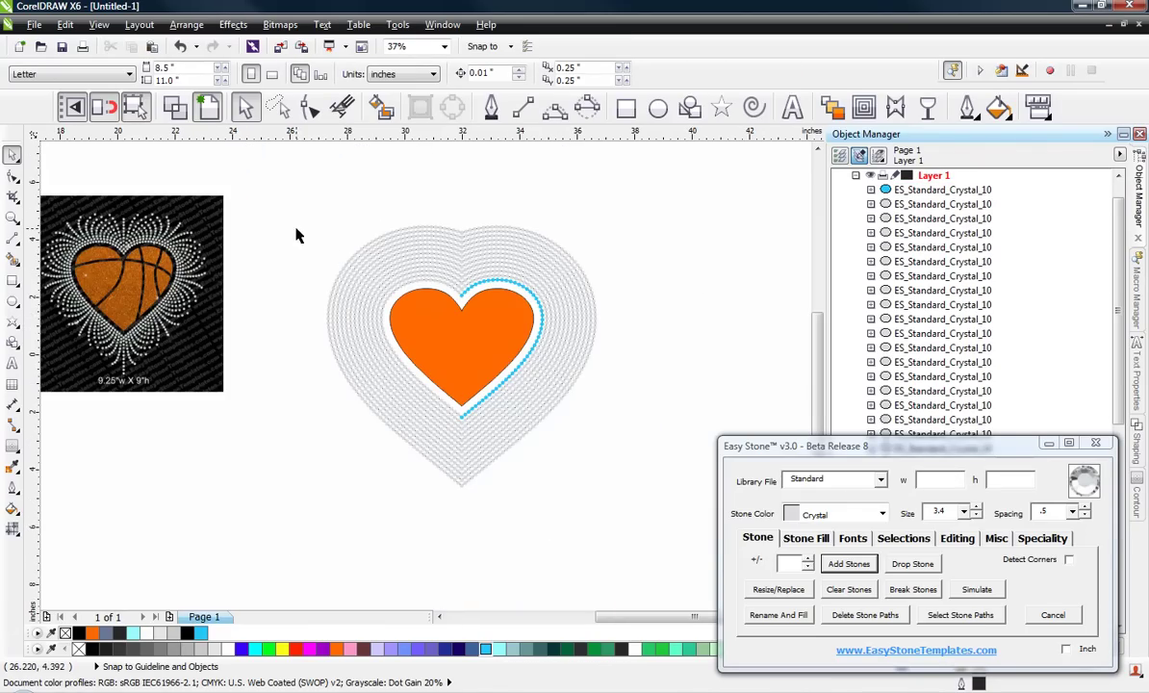
# Delete the stone rows on the heart's left half, keeping only the right-side stones
pyautogui.moveTo(301, 229); pyautogui.dragTo(316, 362)
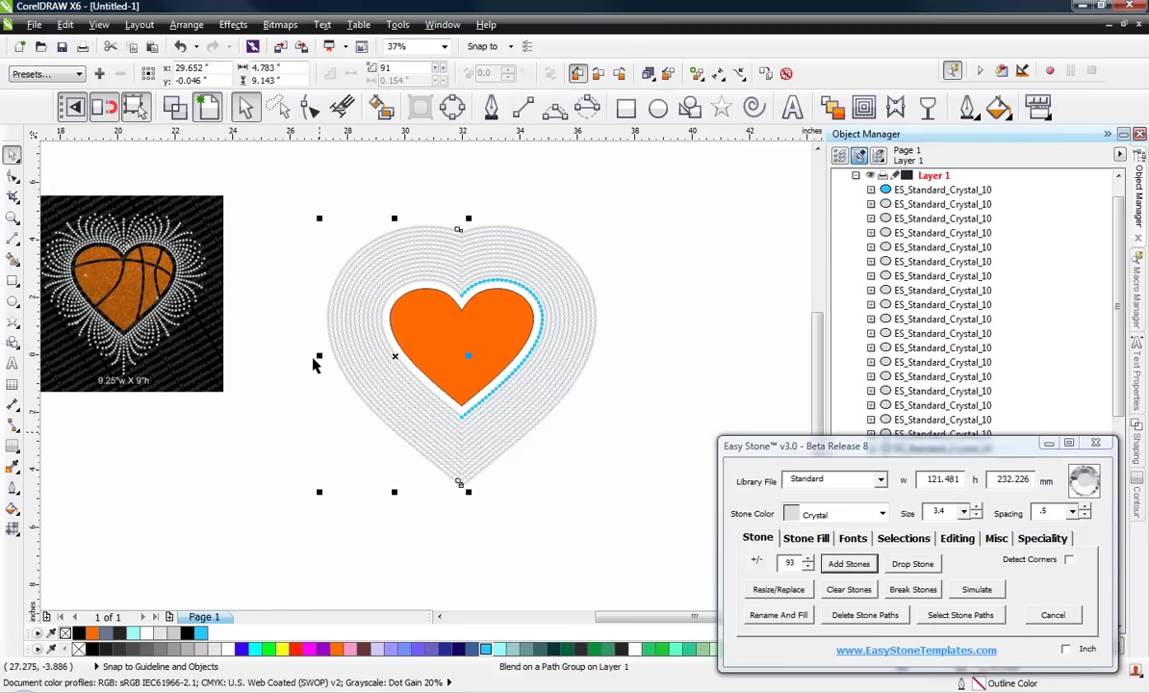
pyautogui.click(279, 202)
pyautogui.moveTo(278, 229); pyautogui.dragTo(385, 446)
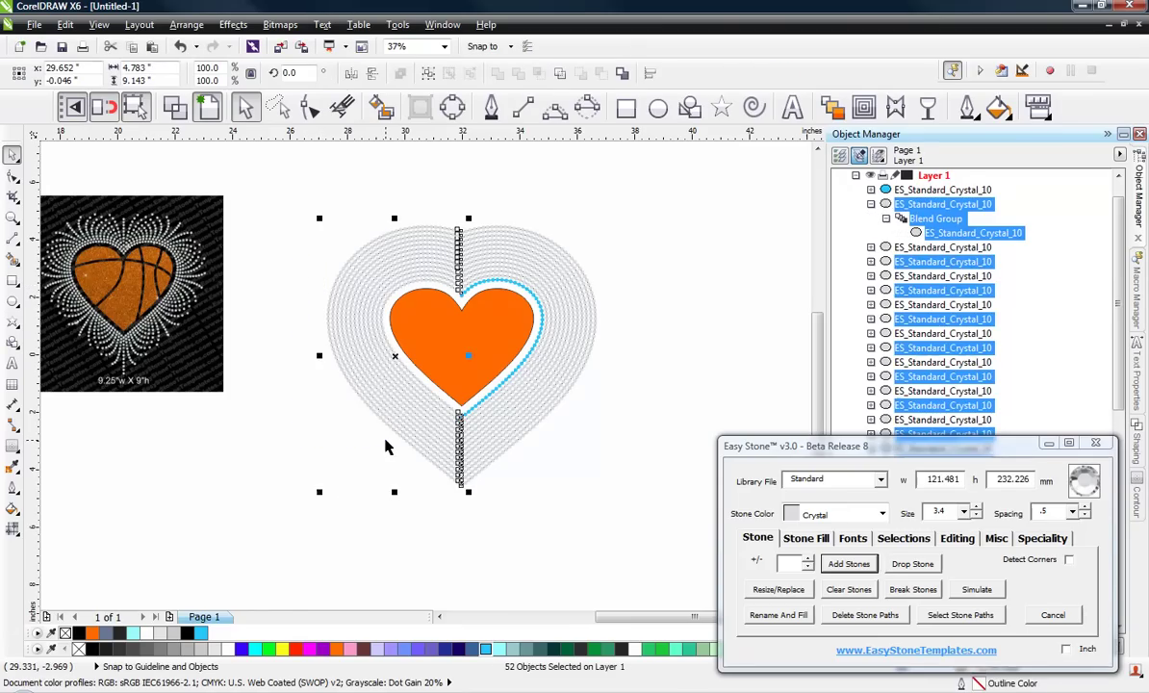
pyautogui.press('Delete')
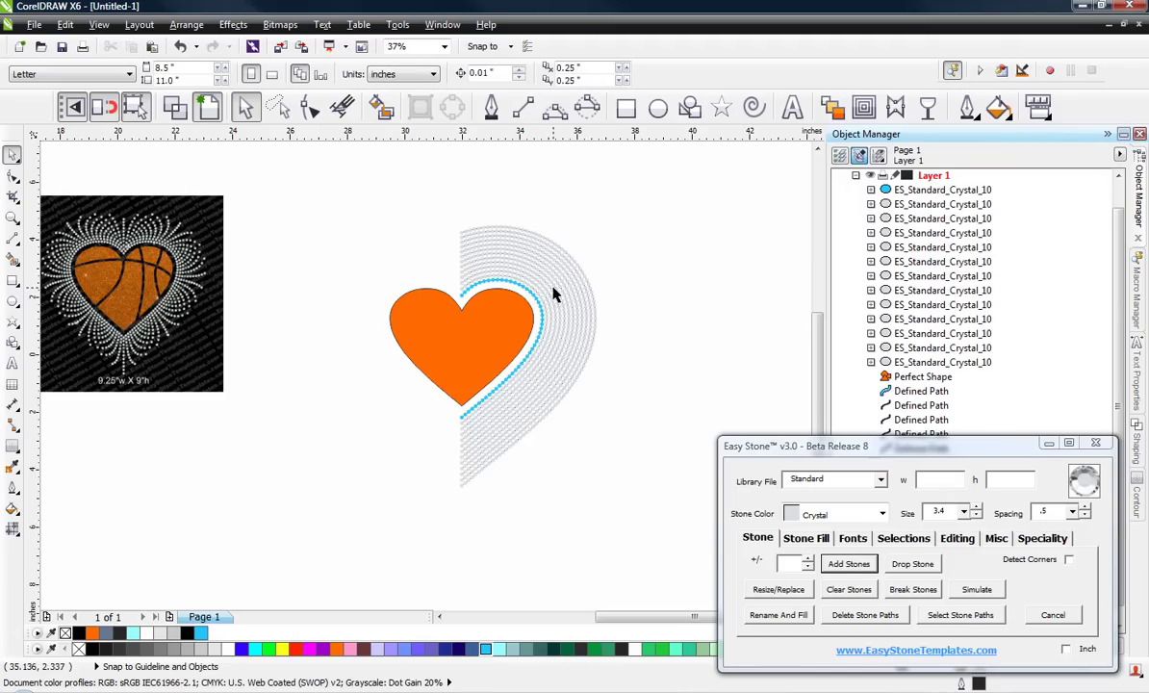
pyautogui.scroll(2, 613, 318)
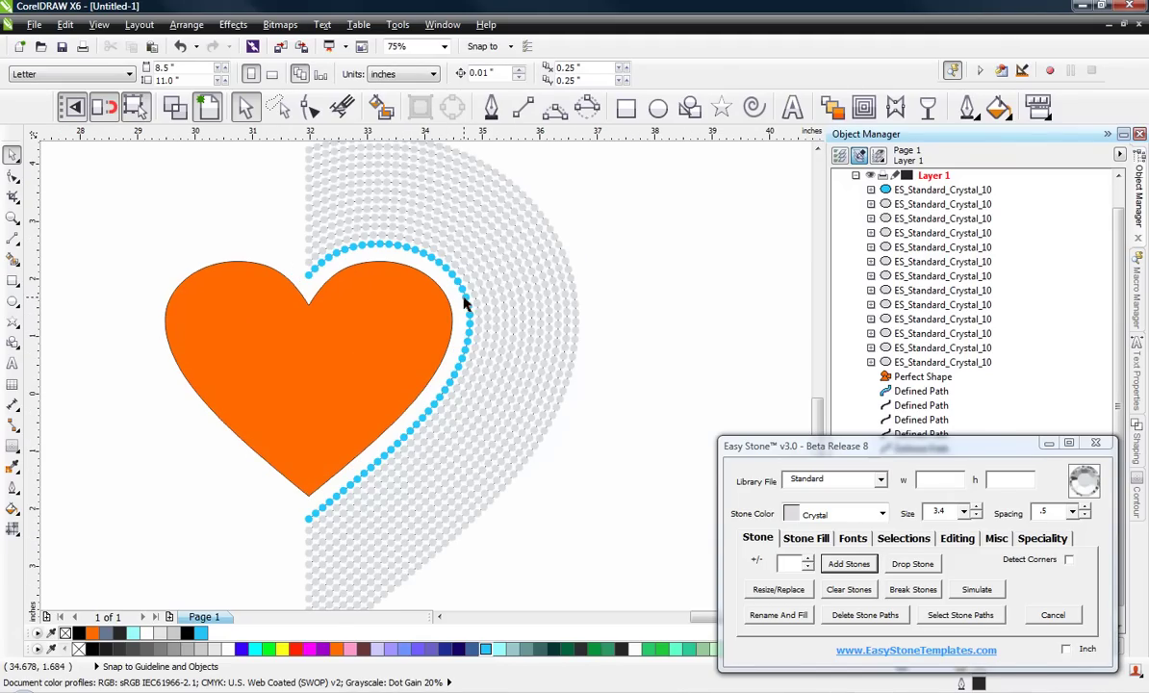
pyautogui.click(464, 301)
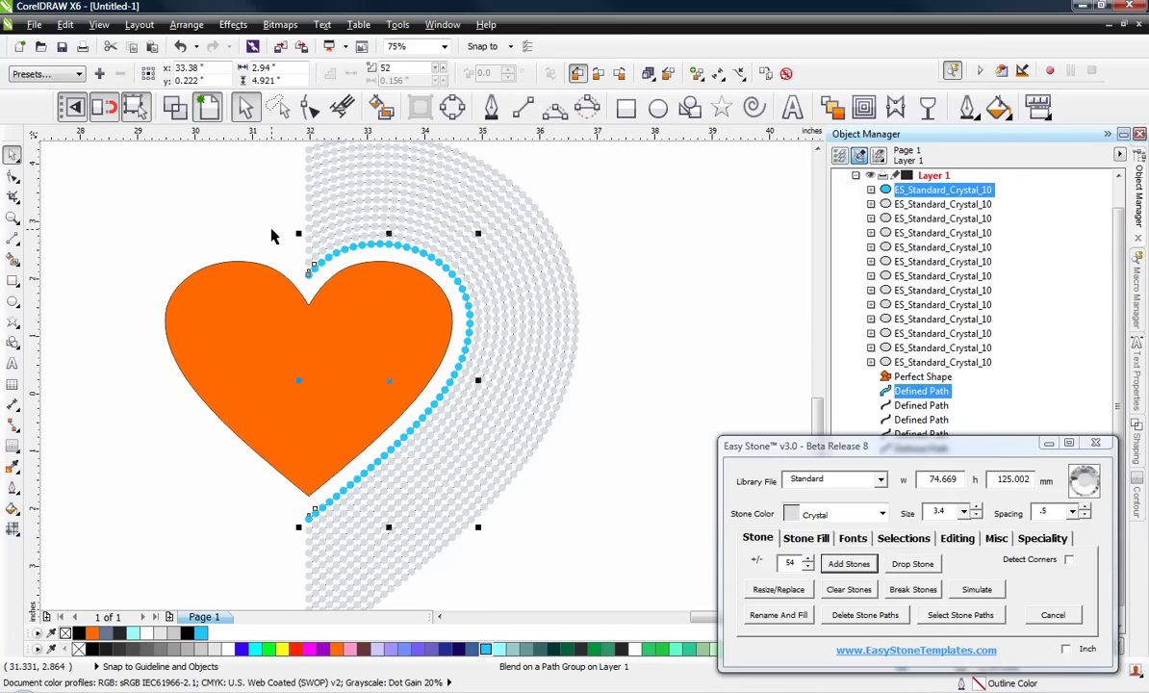
pyautogui.click(642, 333)
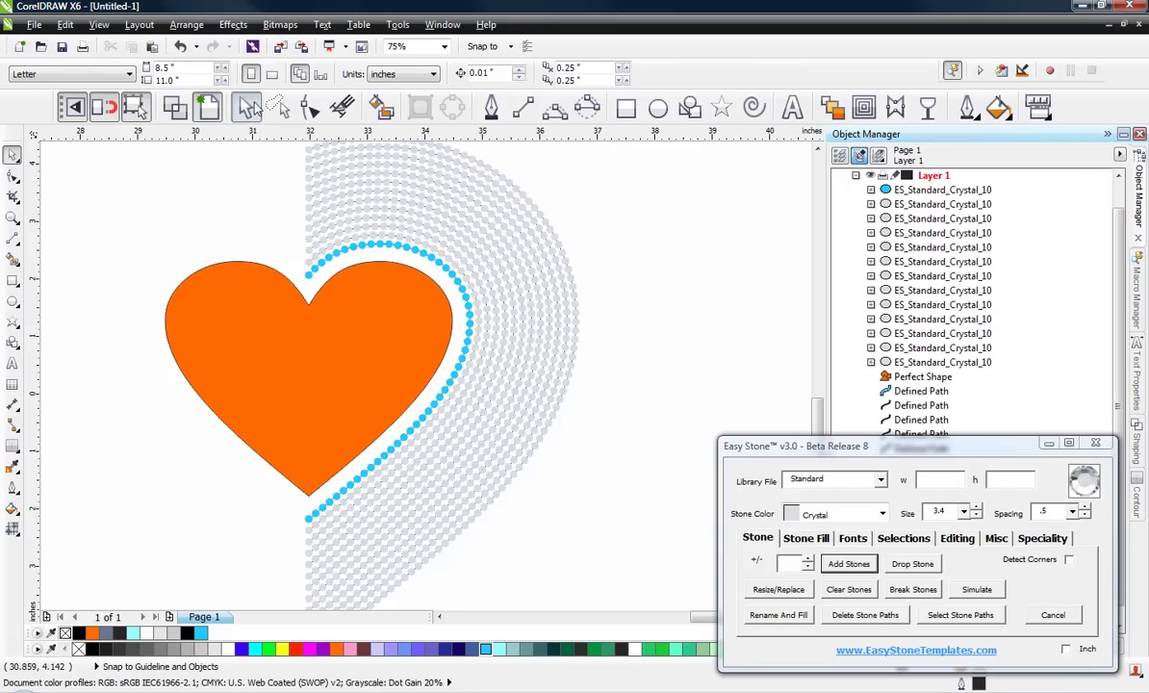
# Rebuild the outer crystal stone rows with 54 stones each
pyautogui.moveTo(599, 217); pyautogui.dragTo(474, 470)
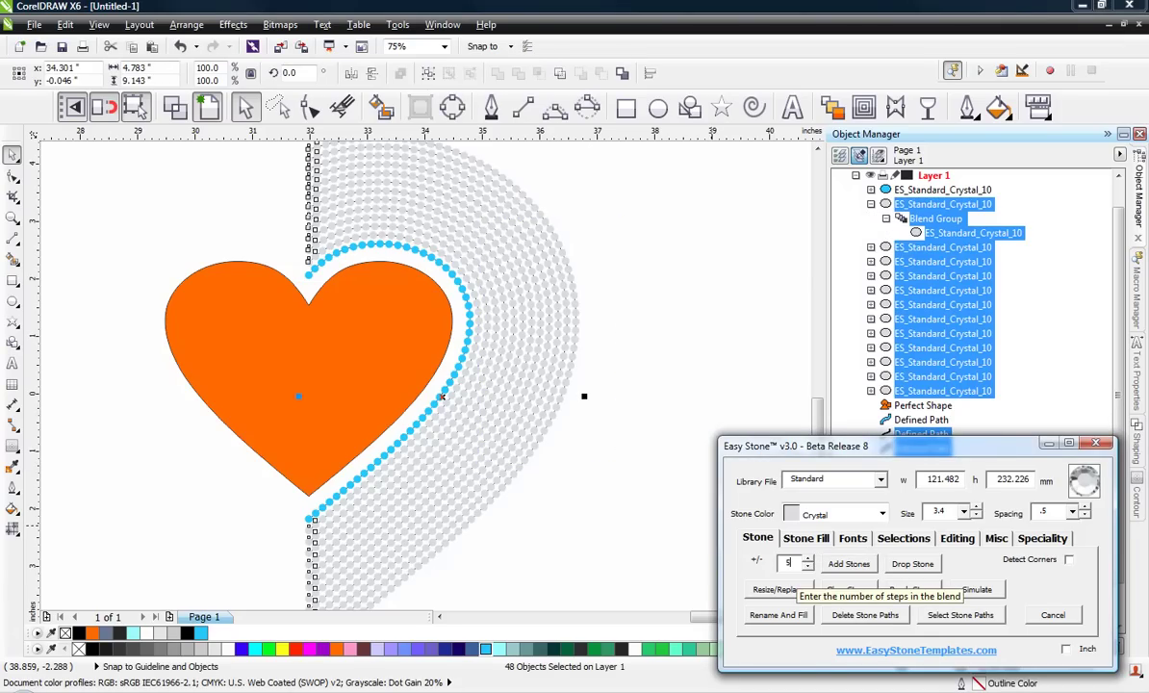
pyautogui.write('4')
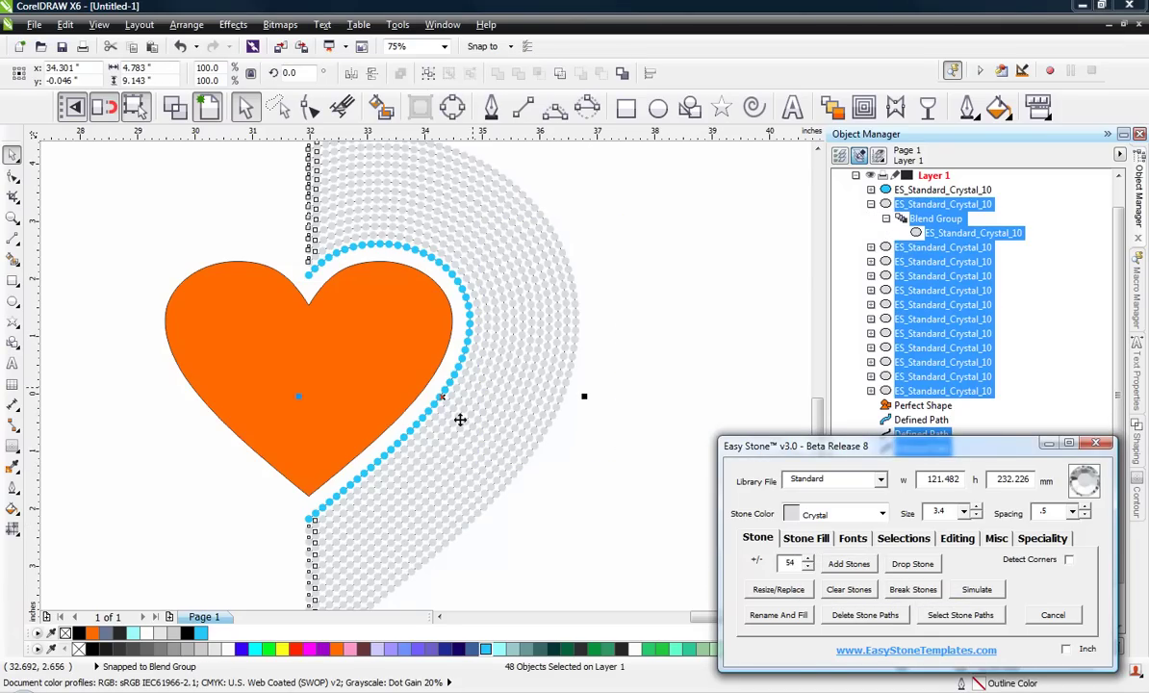
pyautogui.click(850, 565)
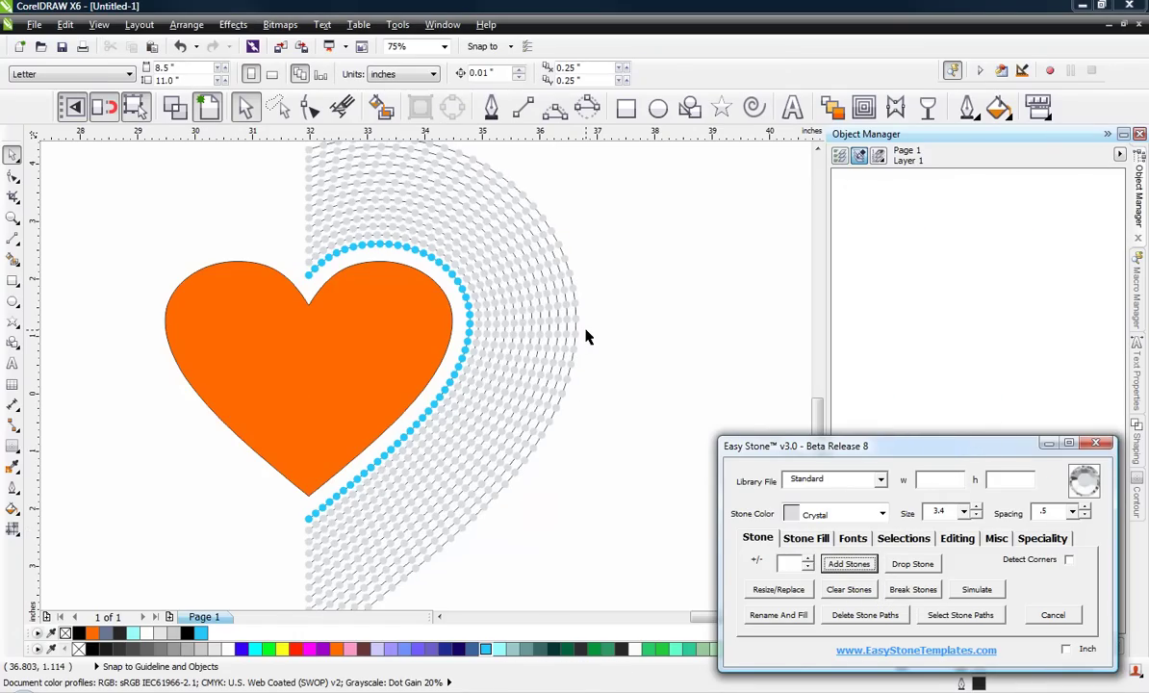
# Add a black Easy Stone weedbox behind the whole heart and stone design
pyautogui.scroll(-2, 482, 318)
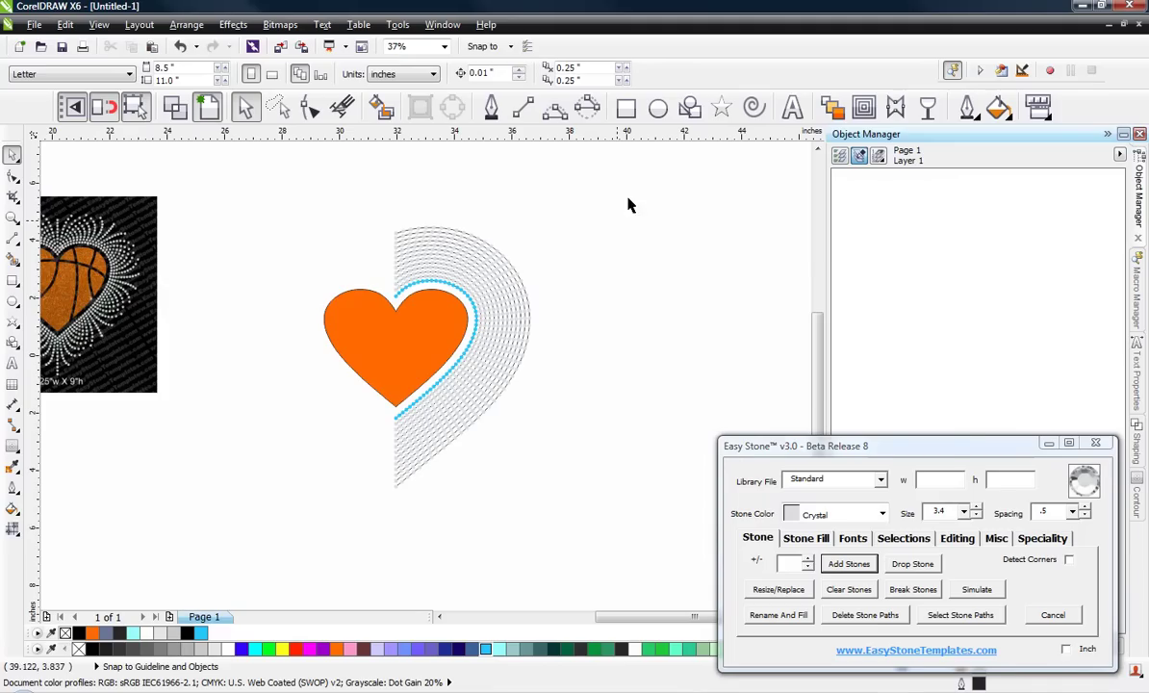
pyautogui.hotkey('ctrl', 'a')
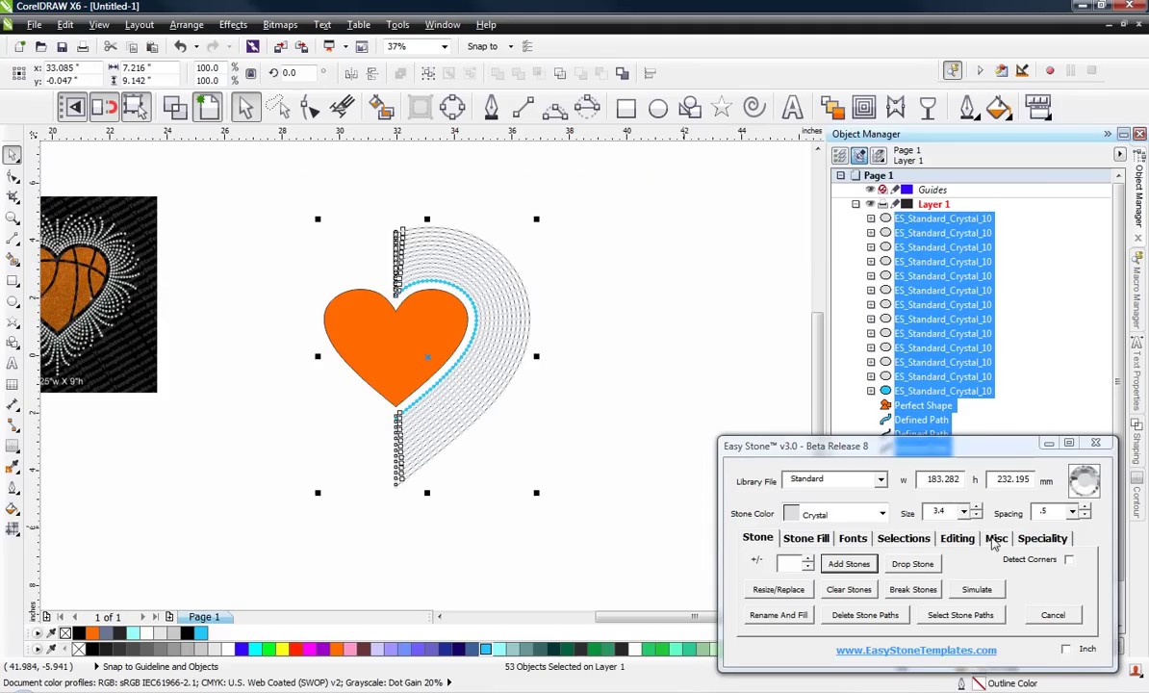
pyautogui.click(996, 538)
pyautogui.click(779, 564)
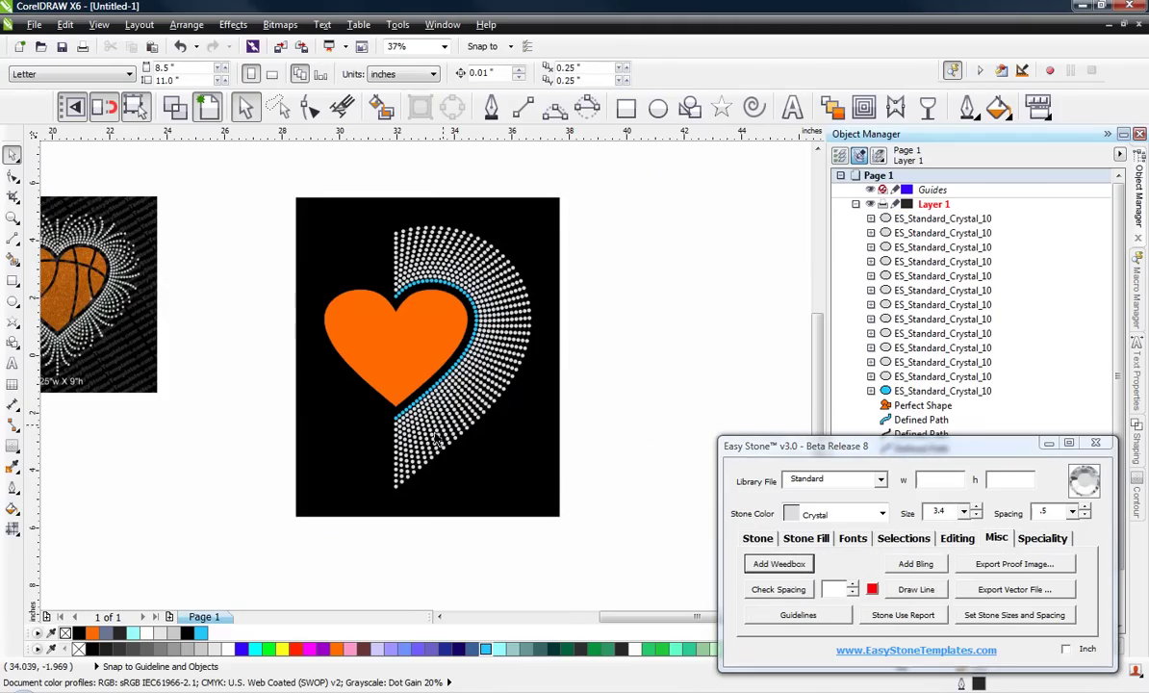
pyautogui.scroll(1, 445, 269)
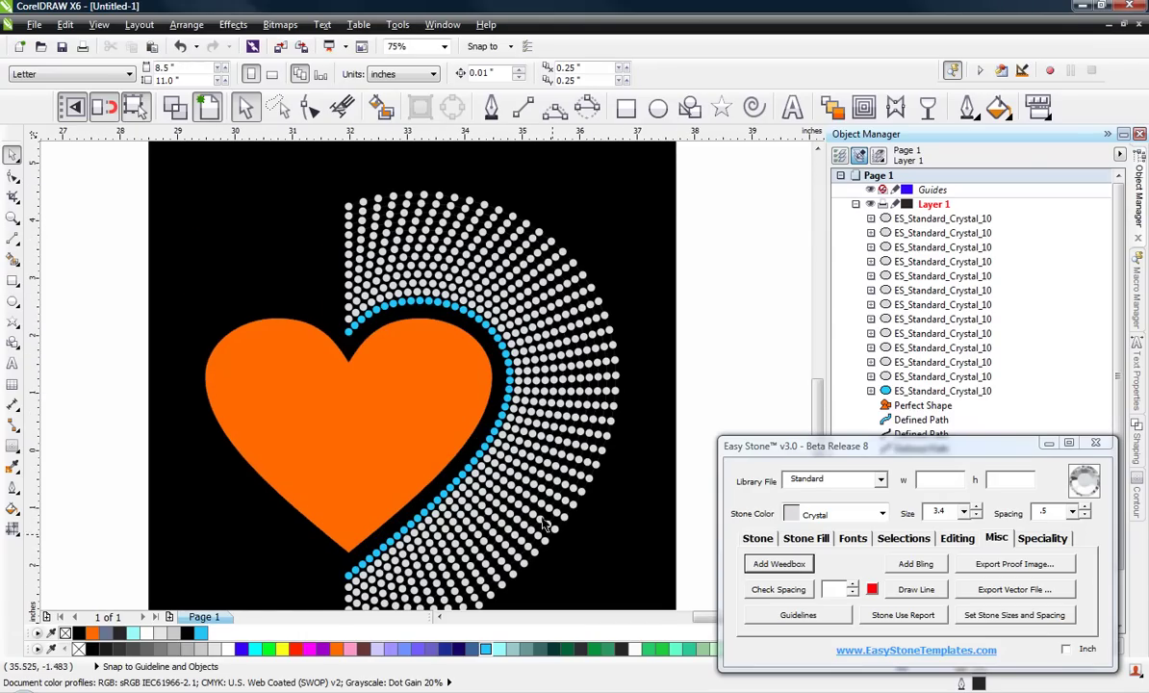
pyautogui.scroll(-1, 416, 234)
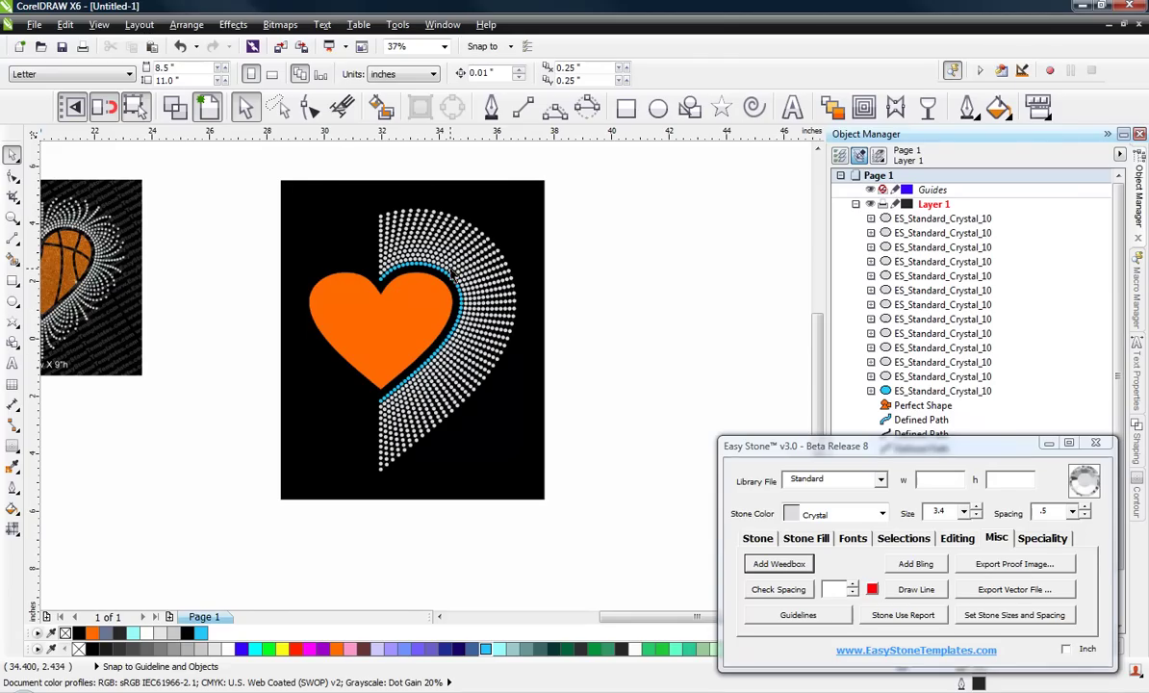
pyautogui.scroll(1, 452, 273)
pyautogui.click(633, 302)
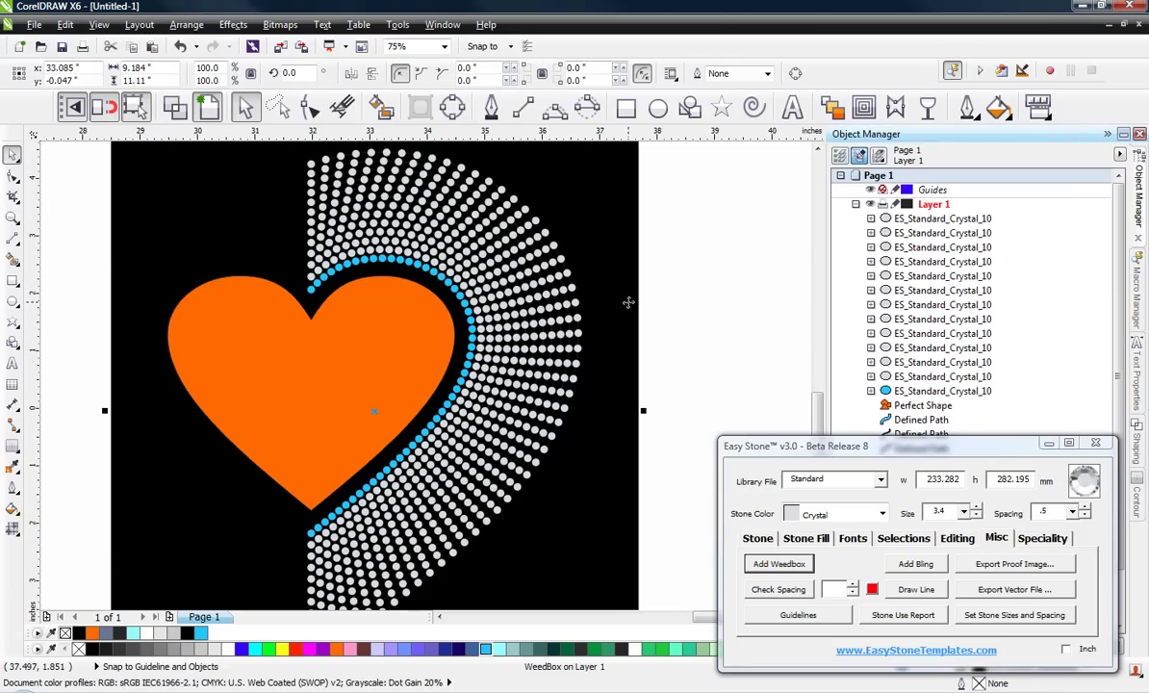
pyautogui.click(690, 308)
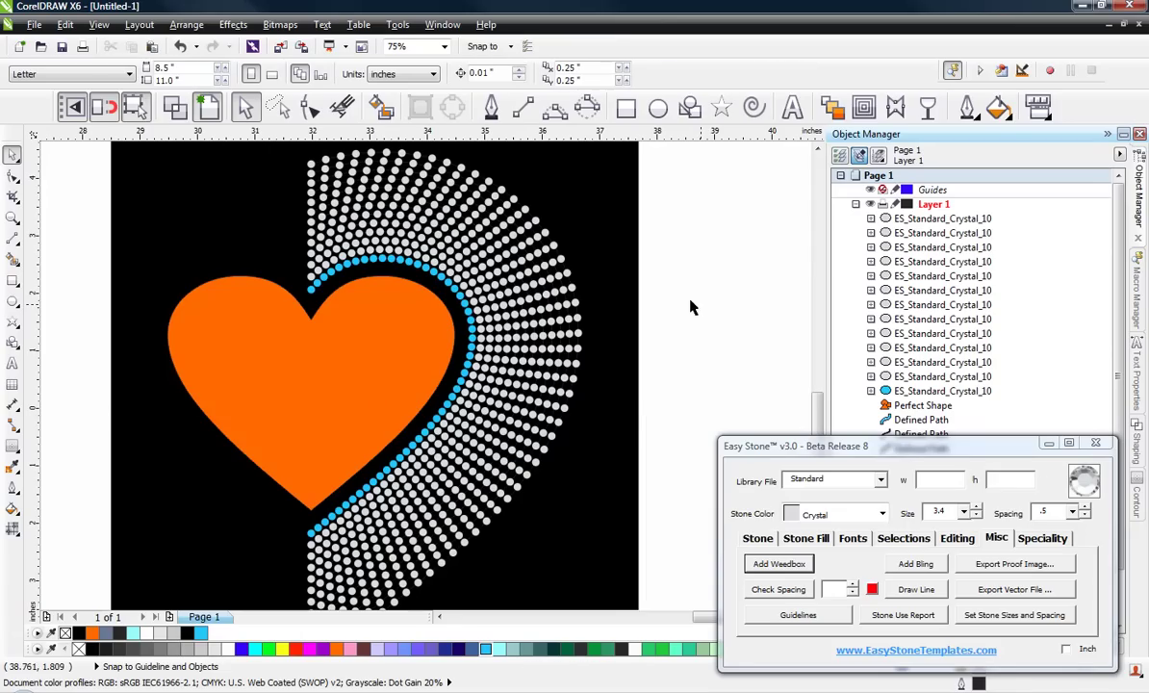
# Bring up Easy Stone's Stone options with the blue blend selected, then zoom in on the fans
pyautogui.click(471, 330)
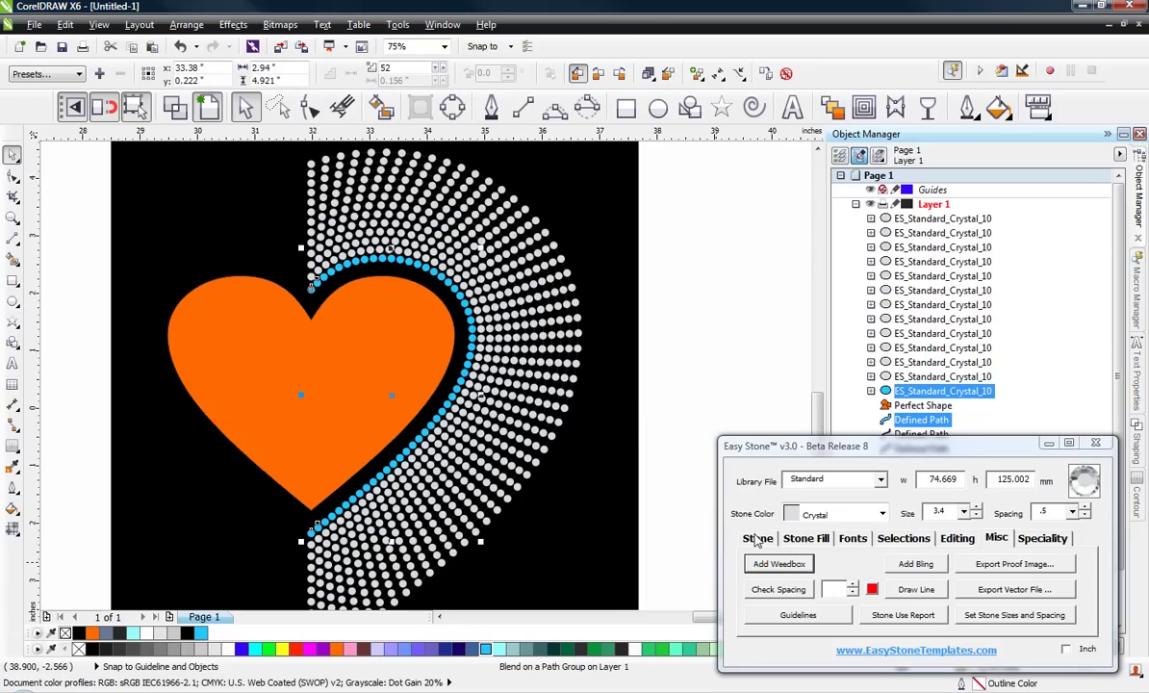
pyautogui.click(757, 538)
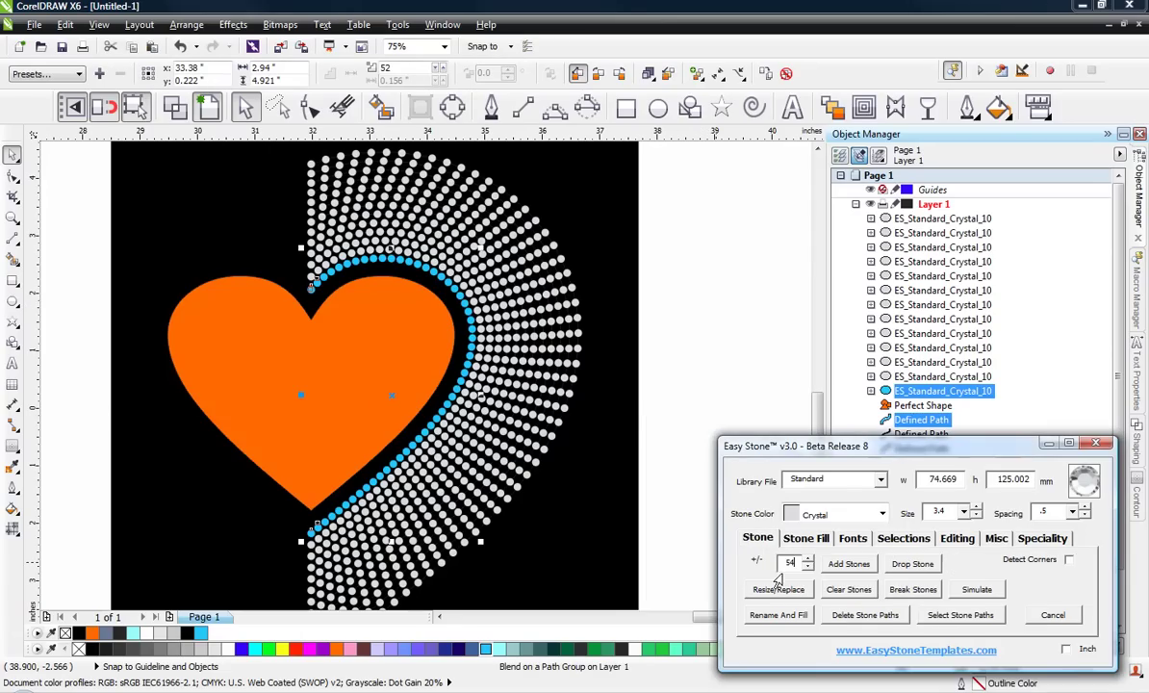
pyautogui.click(729, 329)
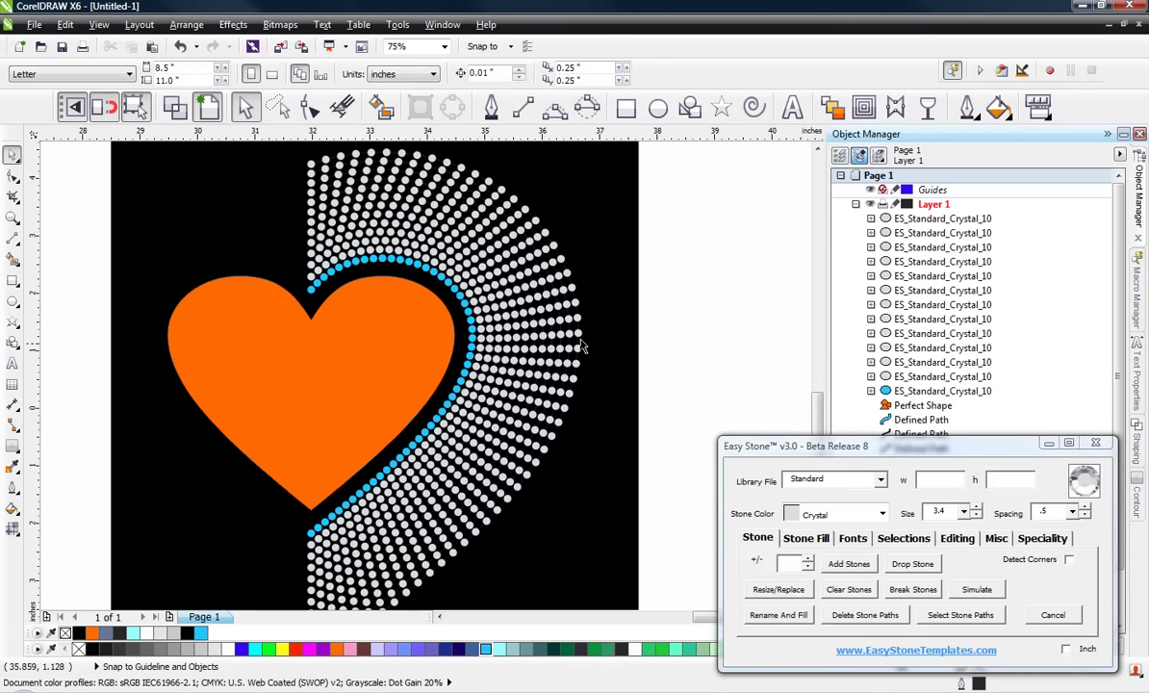
pyautogui.scroll(2, 471, 322)
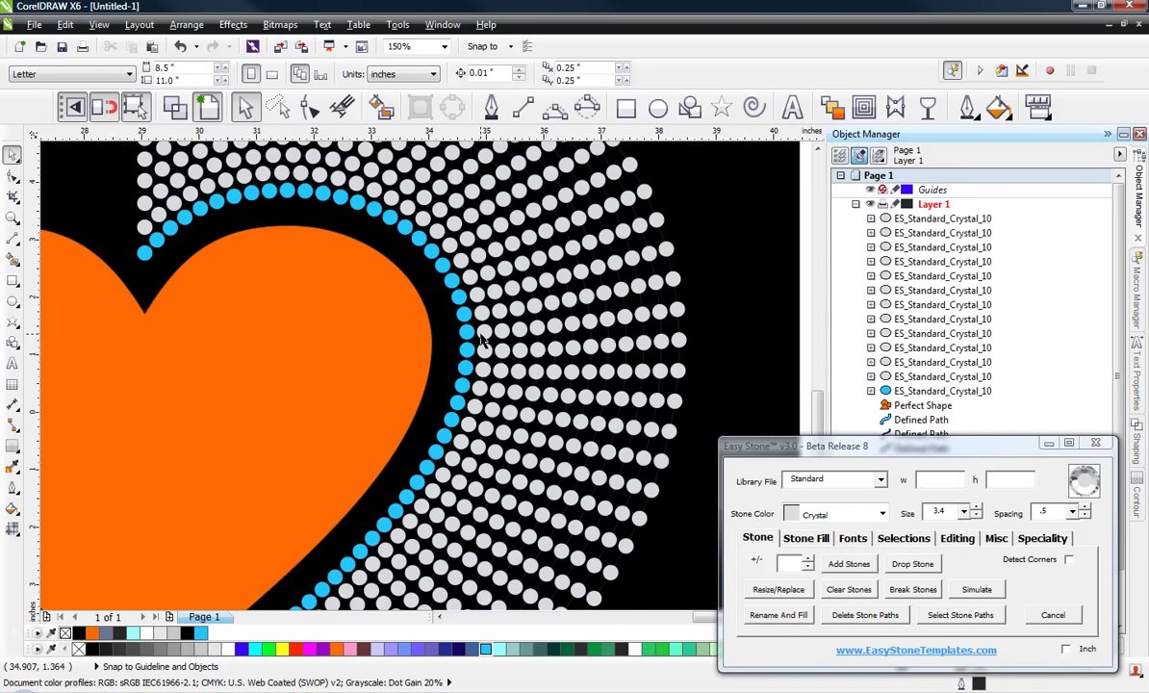
pyautogui.scroll(-1, 484, 341)
pyautogui.scroll(1, 515, 321)
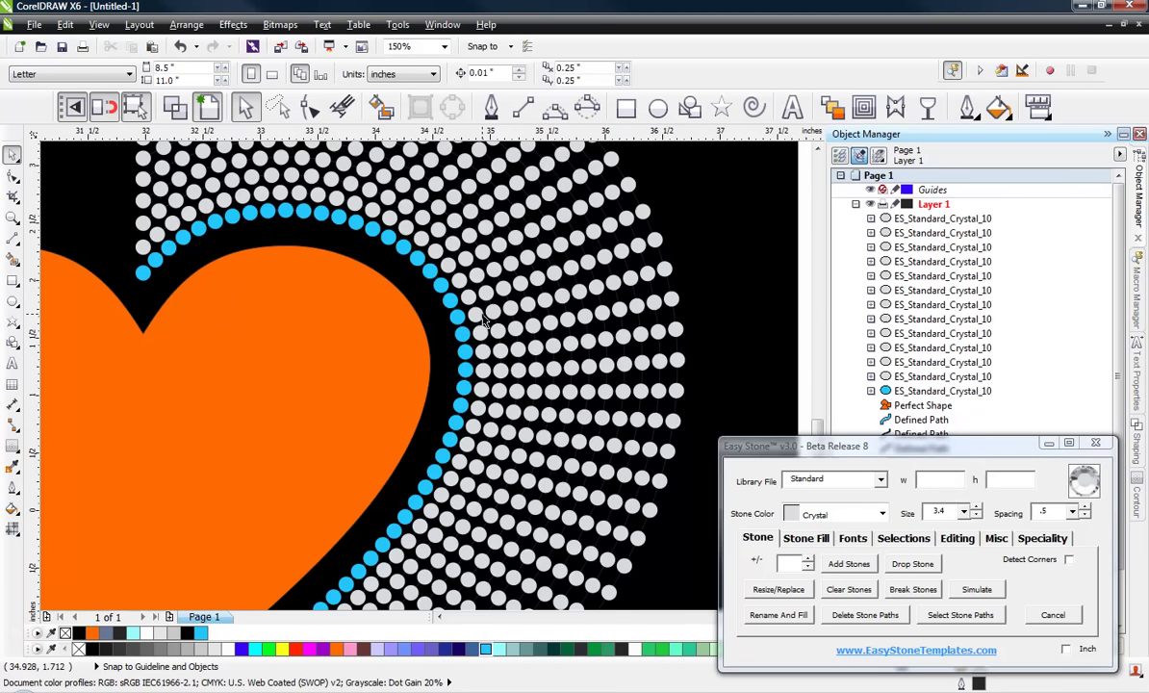
pyautogui.scroll(1, 481, 344)
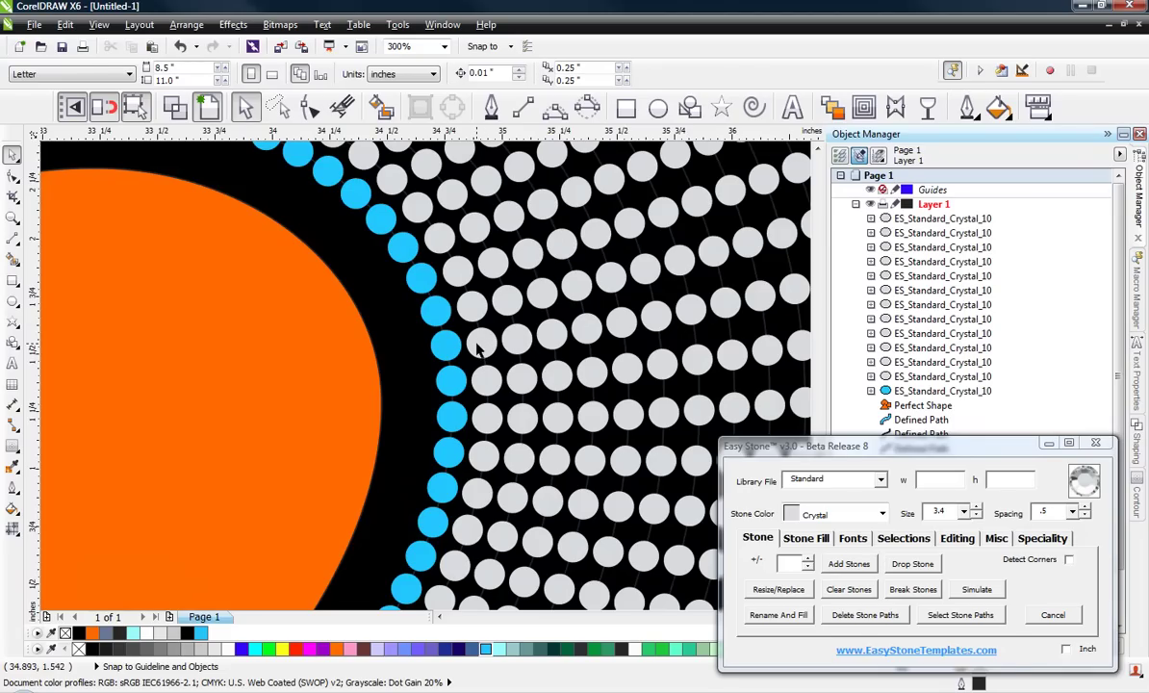
# Change the first fans' stone counts, starting with 50 stones
pyautogui.click(478, 349)
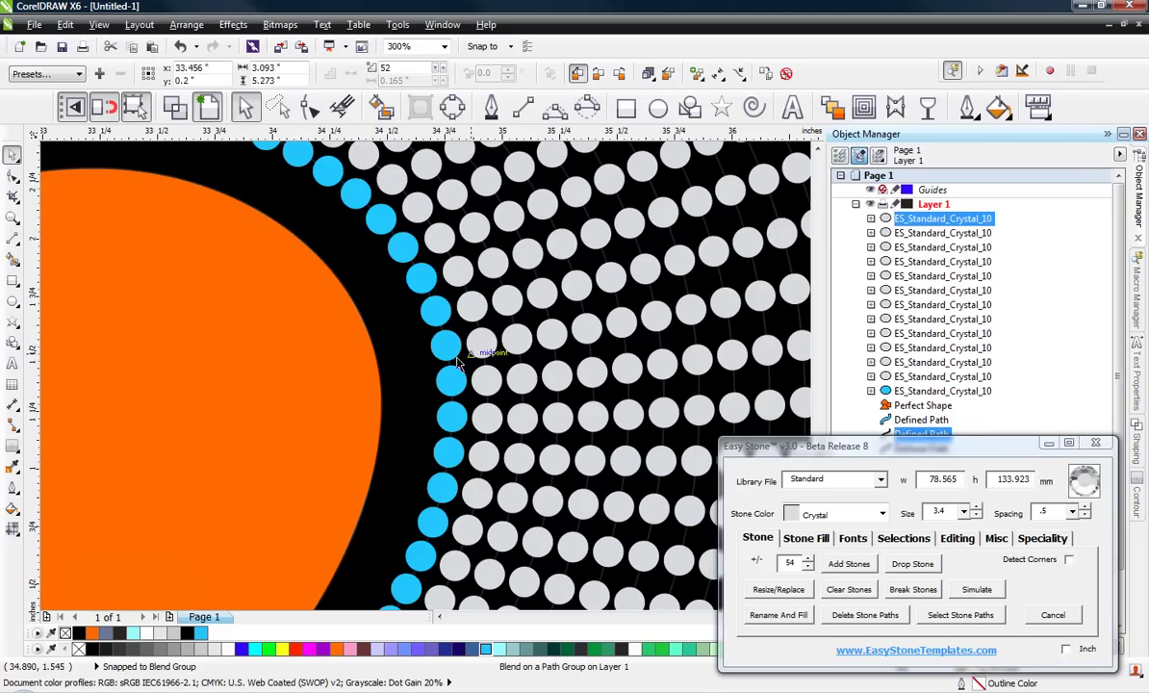
pyautogui.click(790, 563)
pyautogui.doubleClick(791, 563)
pyautogui.write('50')
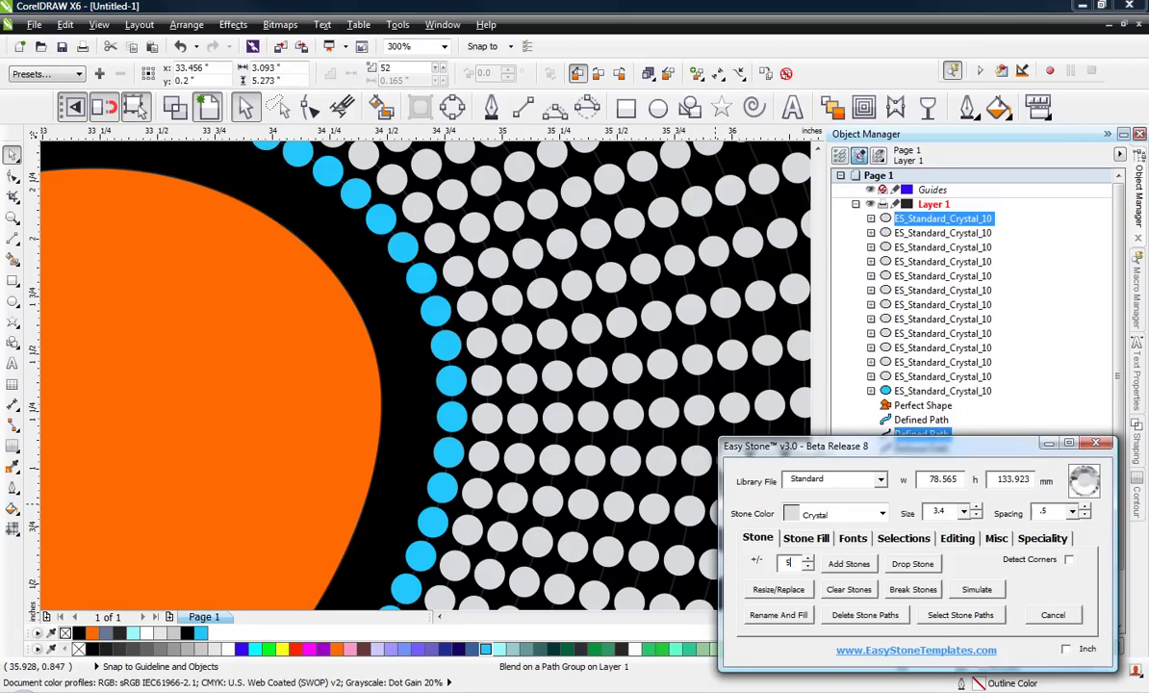
pyautogui.press('Tab')
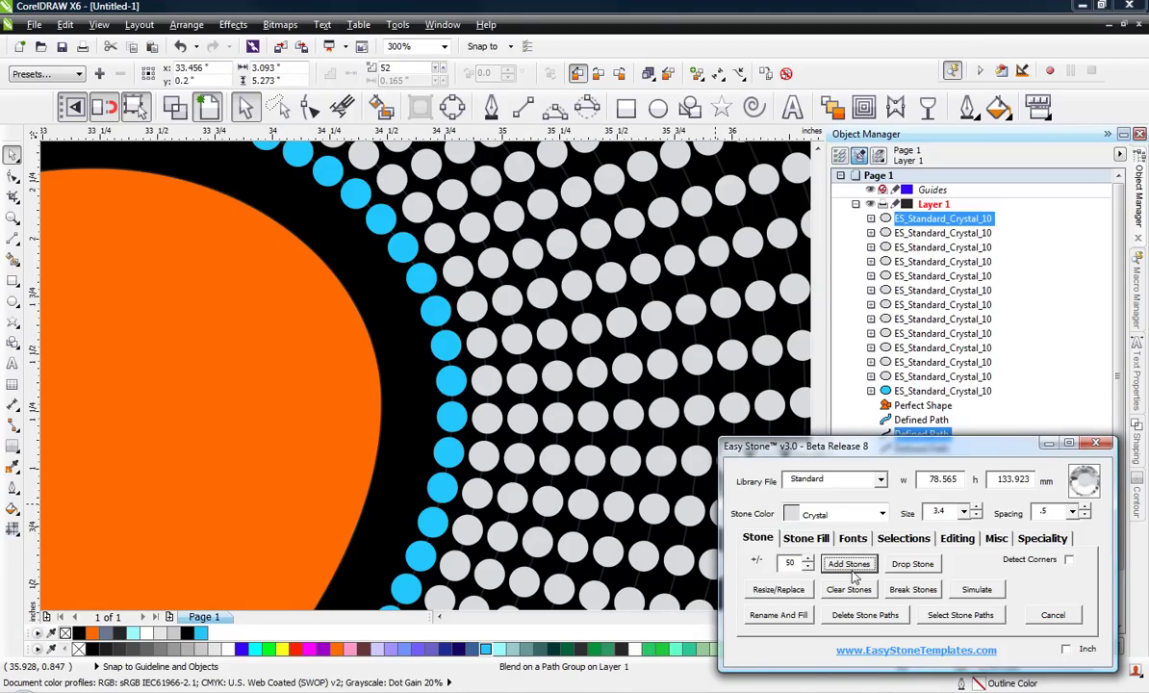
pyautogui.press('Return')
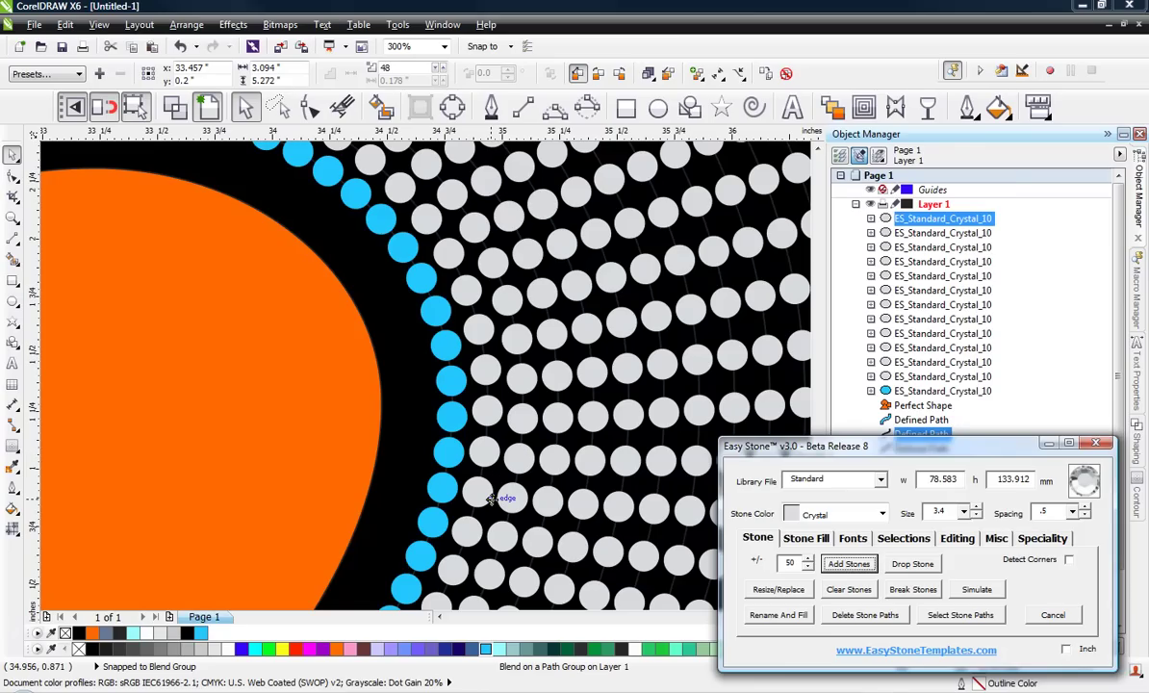
pyautogui.click(493, 317)
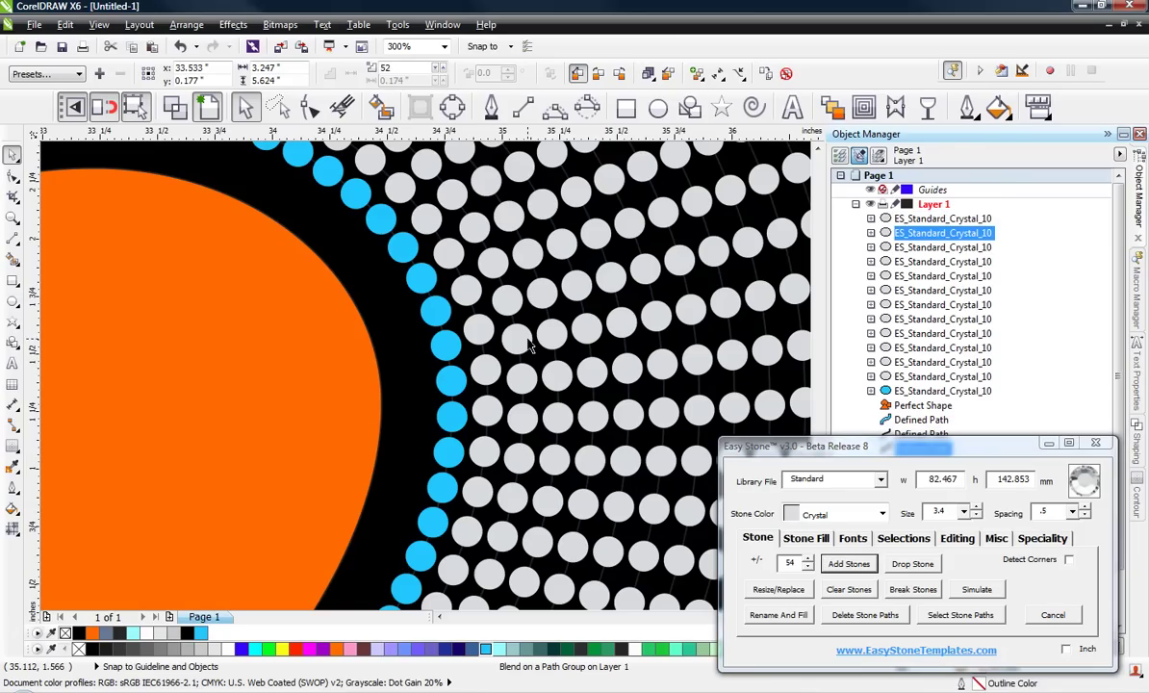
pyautogui.doubleClick(795, 566)
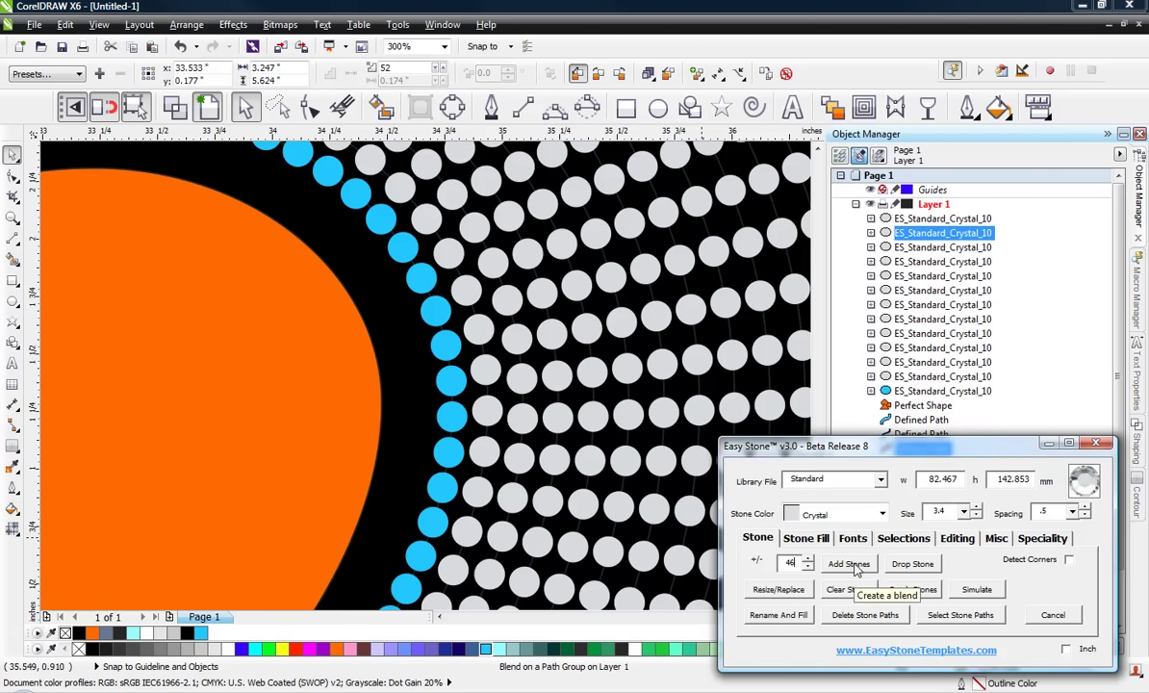
pyautogui.click(848, 564)
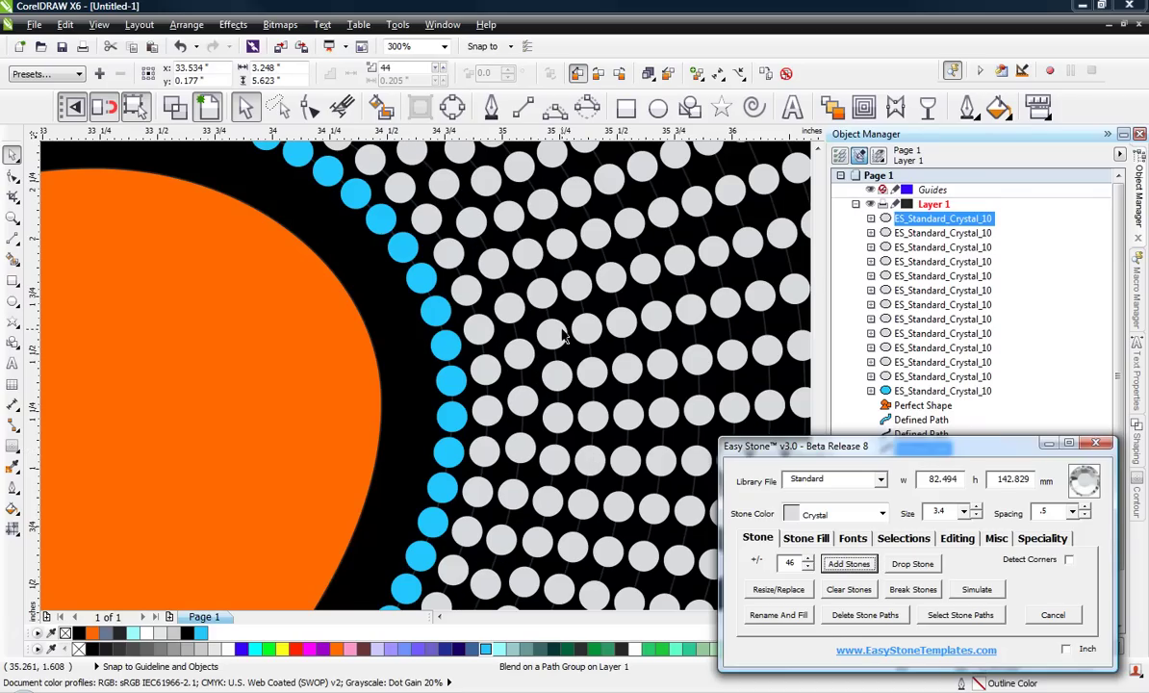
# Adjust the next fans to stone counts of 42, 34, 30 and 26
pyautogui.doubleClick(795, 563)
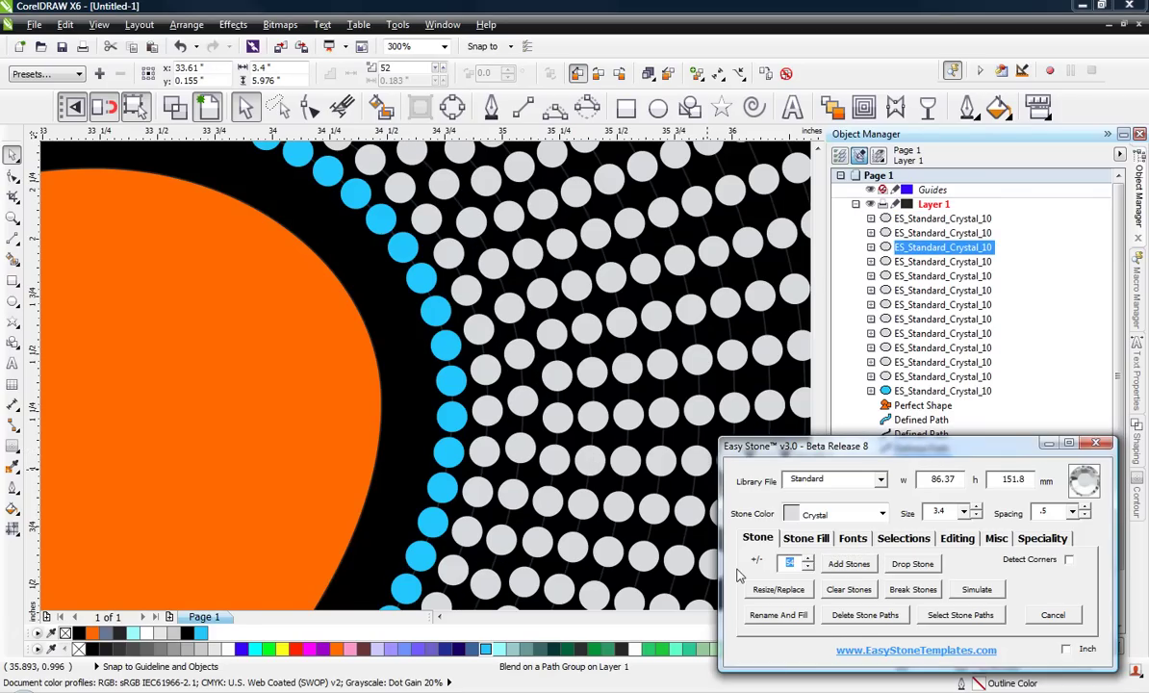
pyautogui.write('42')
pyautogui.click(849, 564)
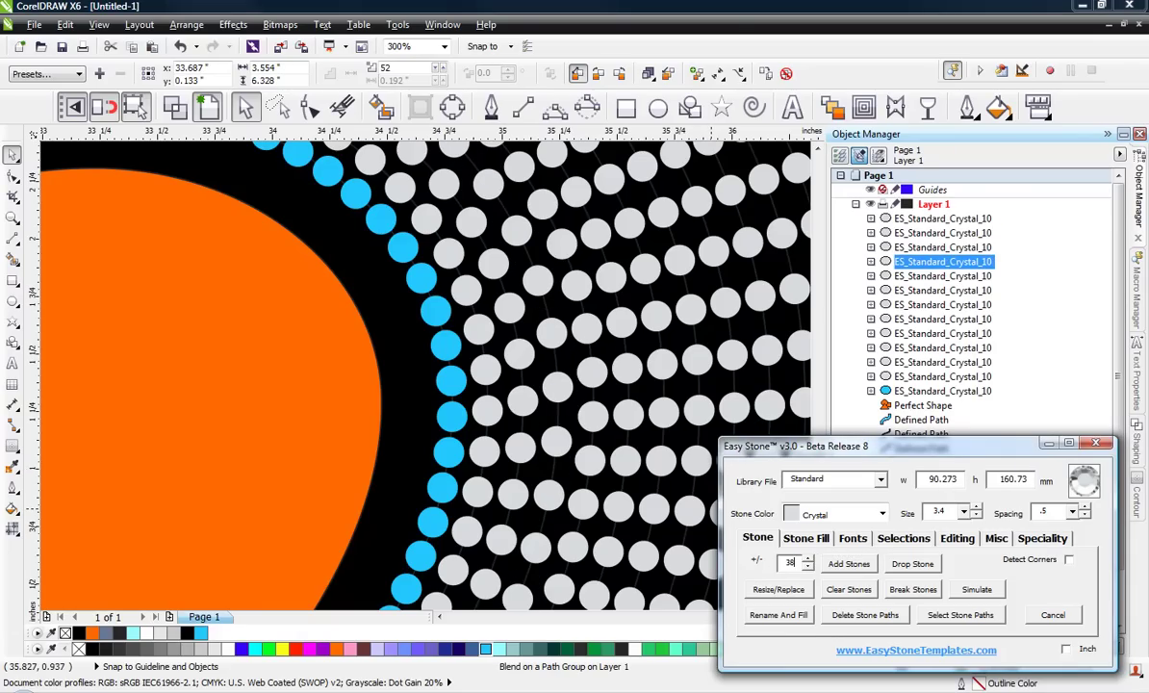
pyautogui.click(849, 564)
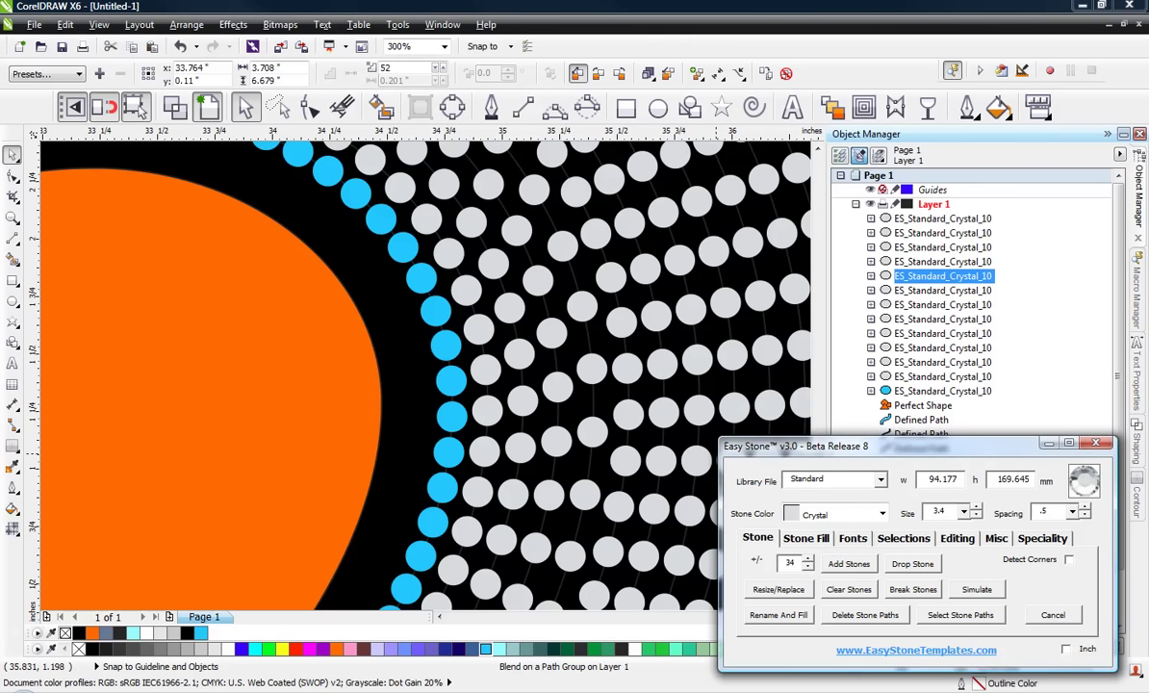
pyautogui.press('Return')
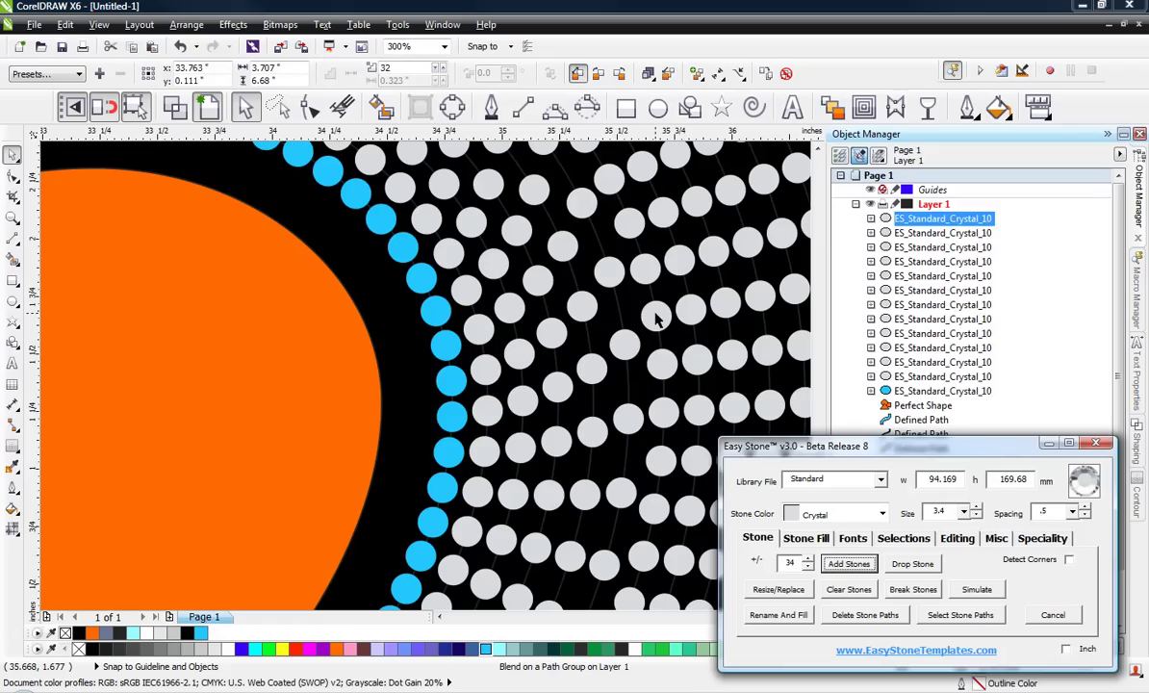
pyautogui.click(789, 564)
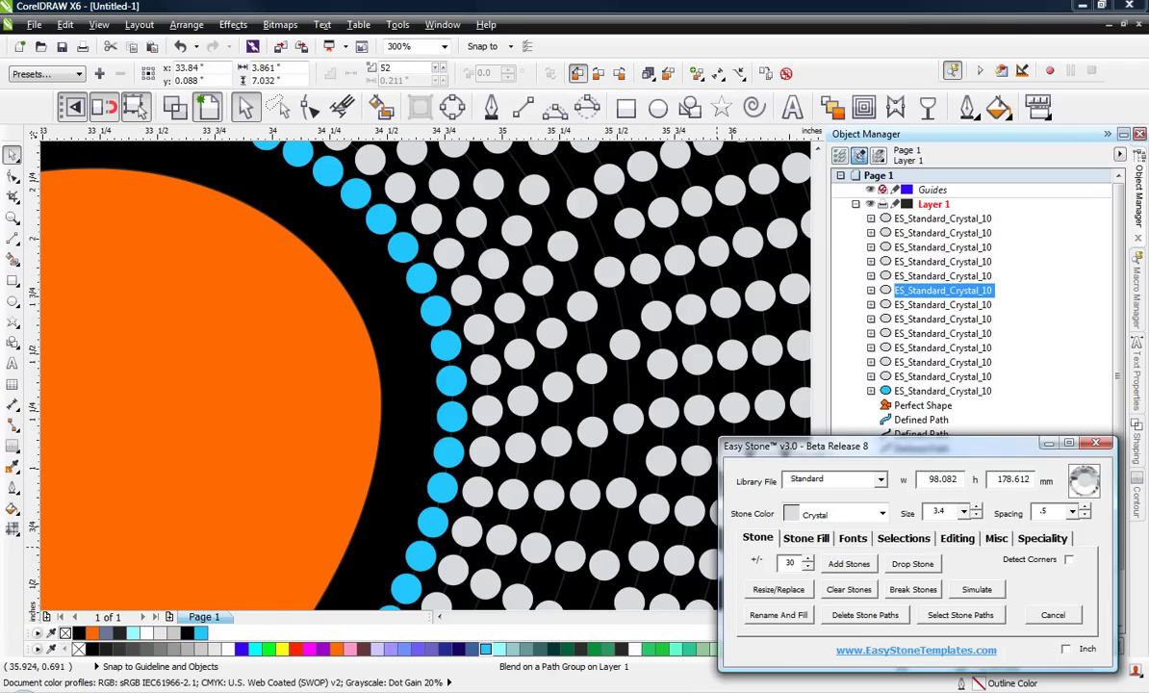
pyautogui.click(841, 565)
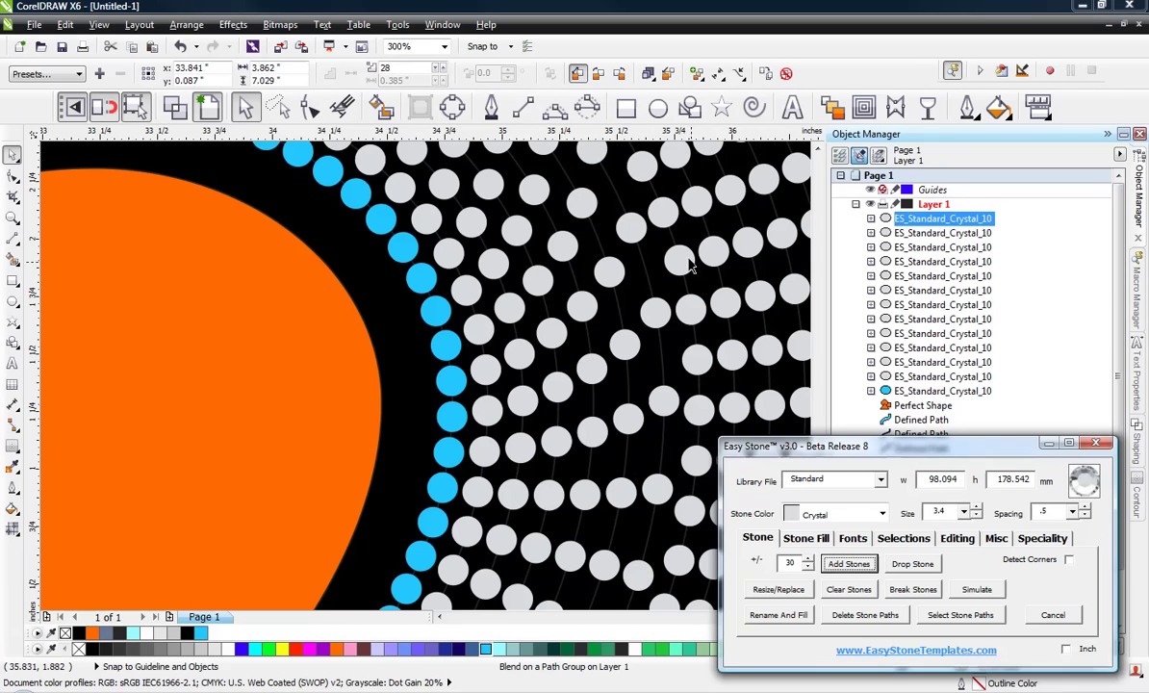
pyautogui.click(799, 564)
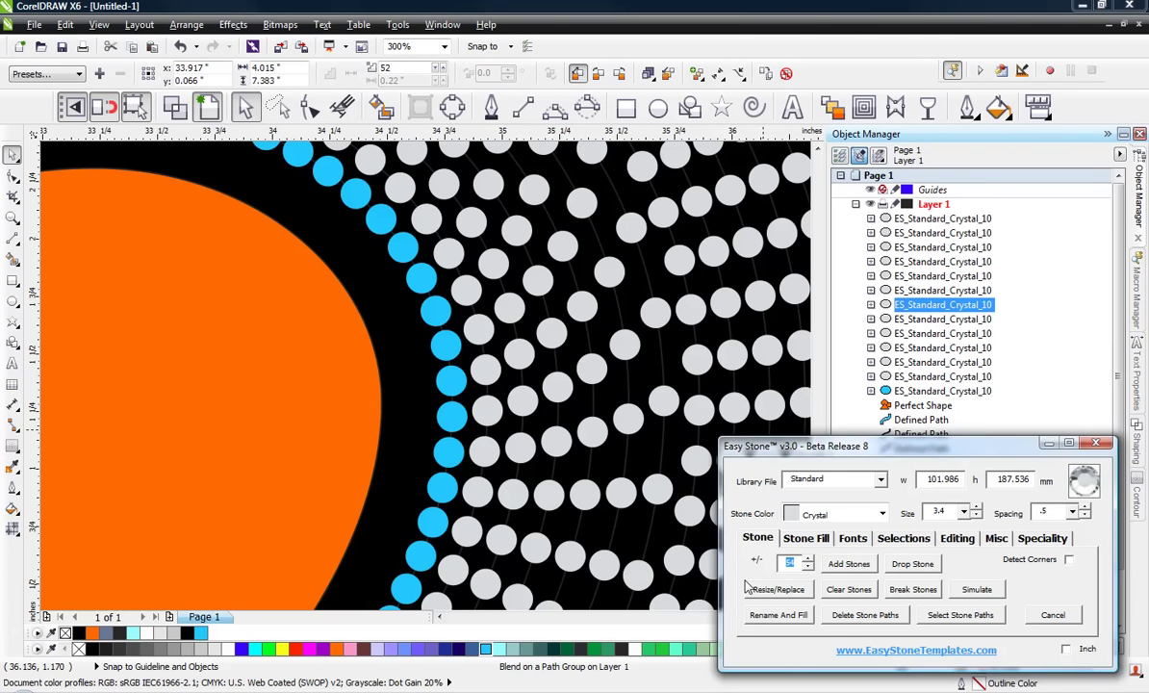
pyautogui.write('26')
pyautogui.click(848, 564)
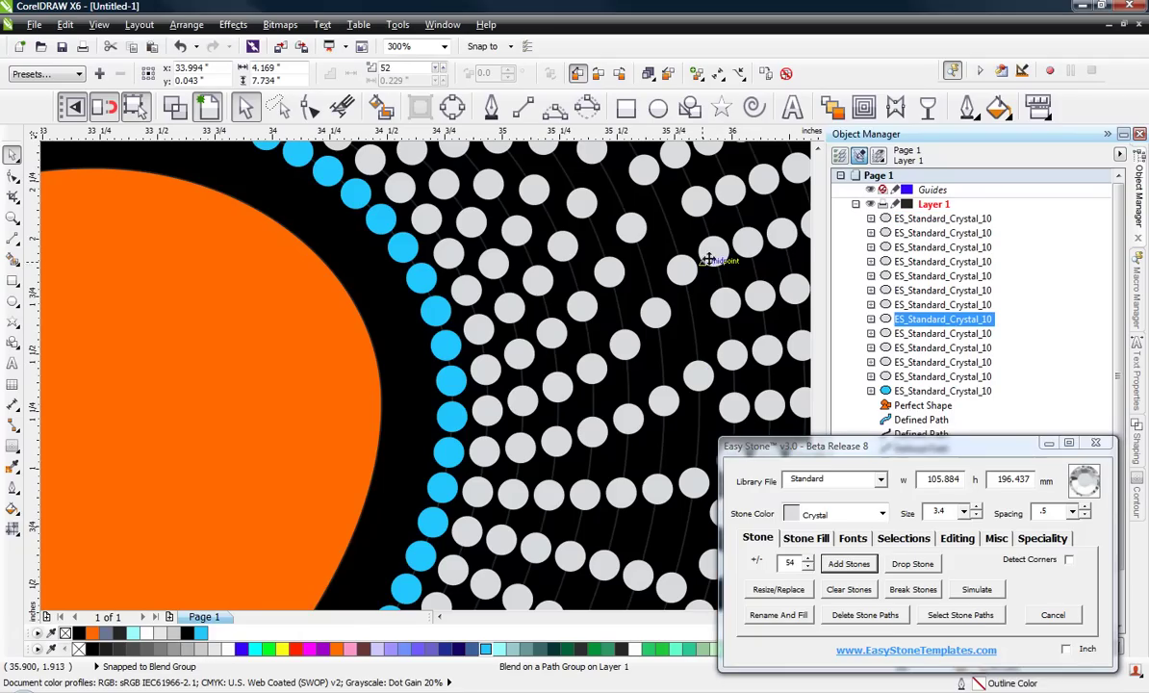
# Apply further reduced counts to the remaining fans, finally adding 14 stones to one path
pyautogui.click(756, 574)
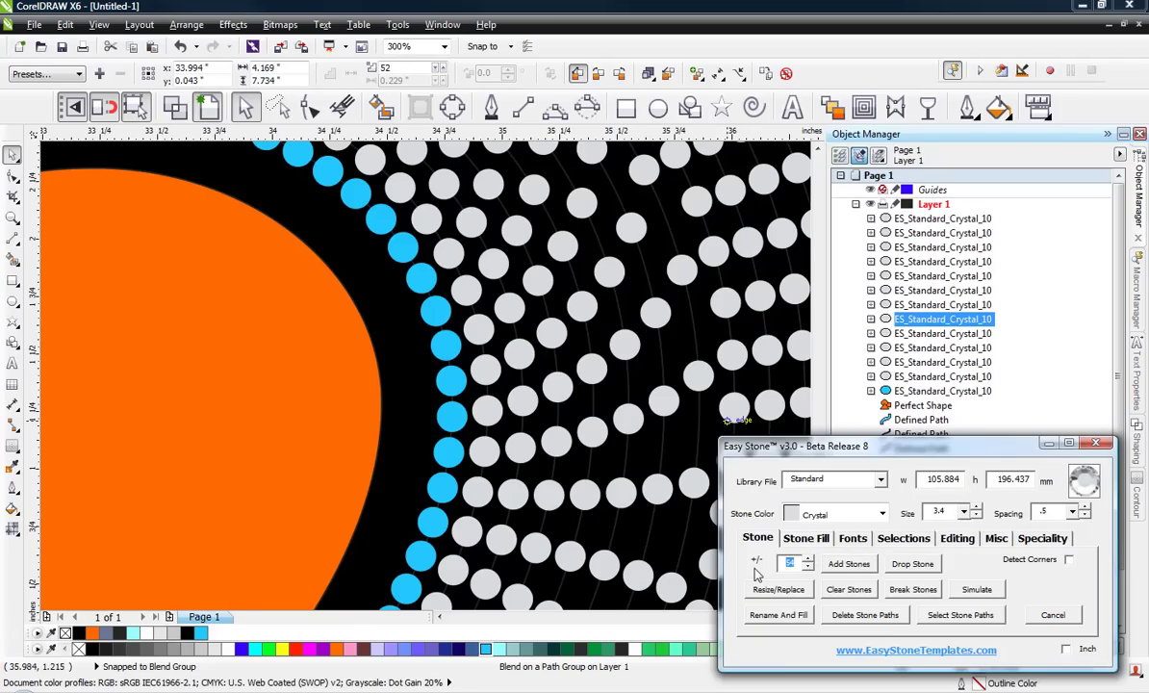
pyautogui.write('22')
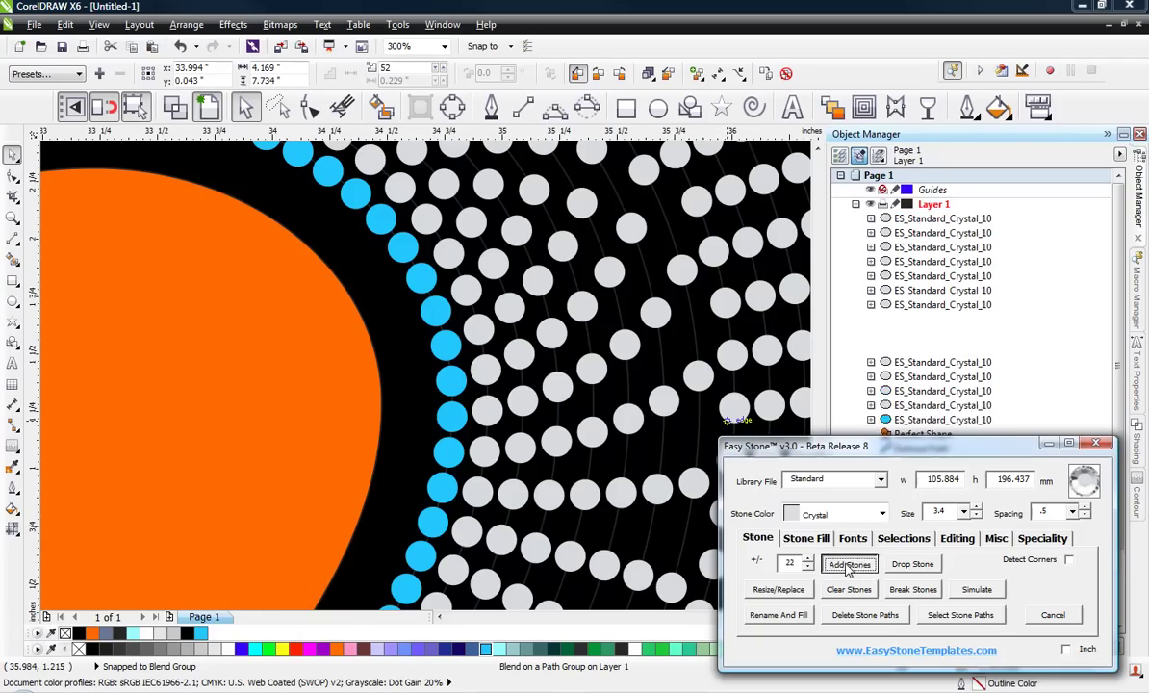
pyautogui.click(848, 563)
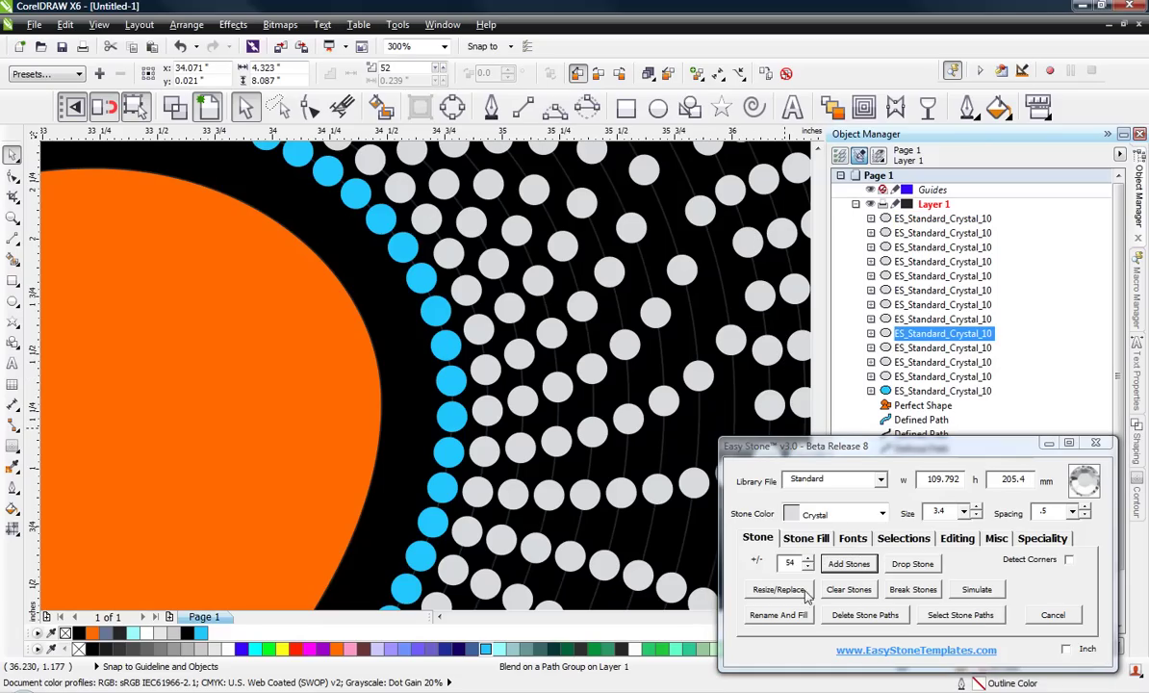
pyautogui.doubleClick(789, 563)
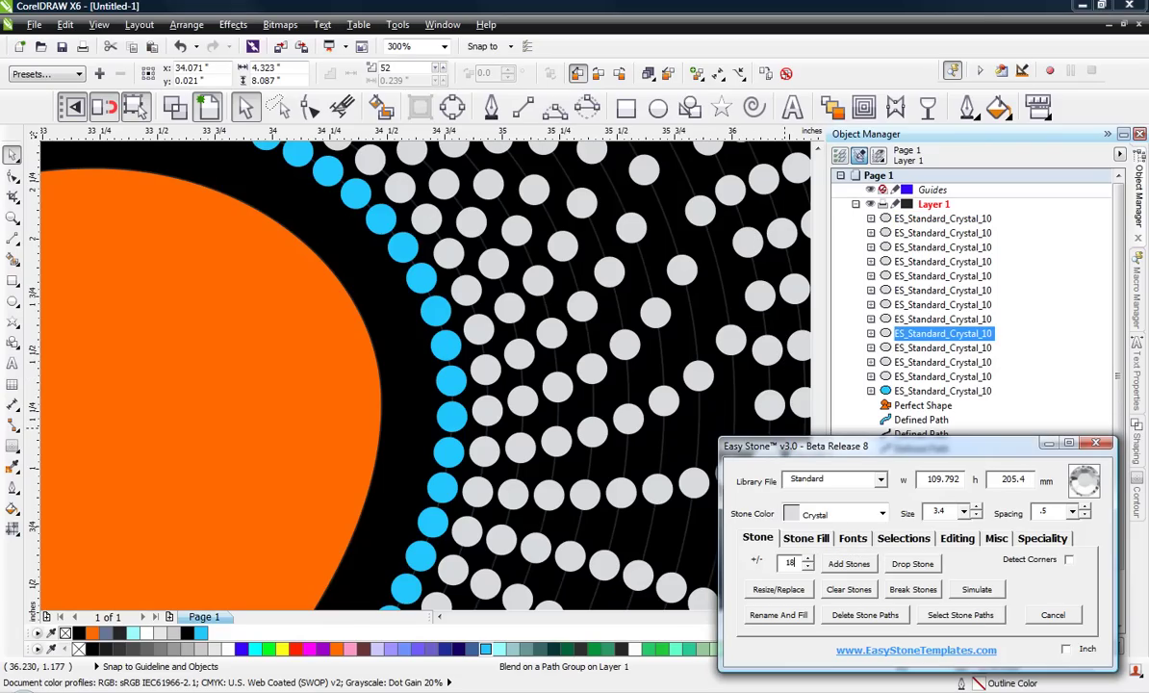
pyautogui.click(841, 565)
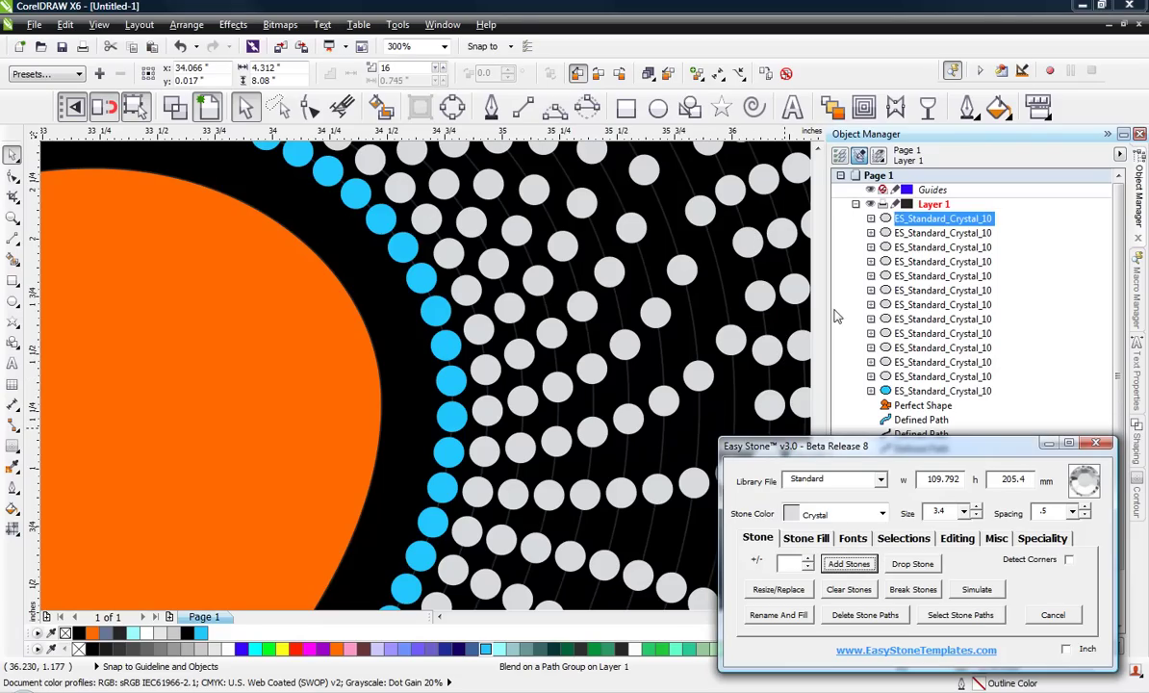
pyautogui.doubleClick(789, 563)
pyautogui.write('14')
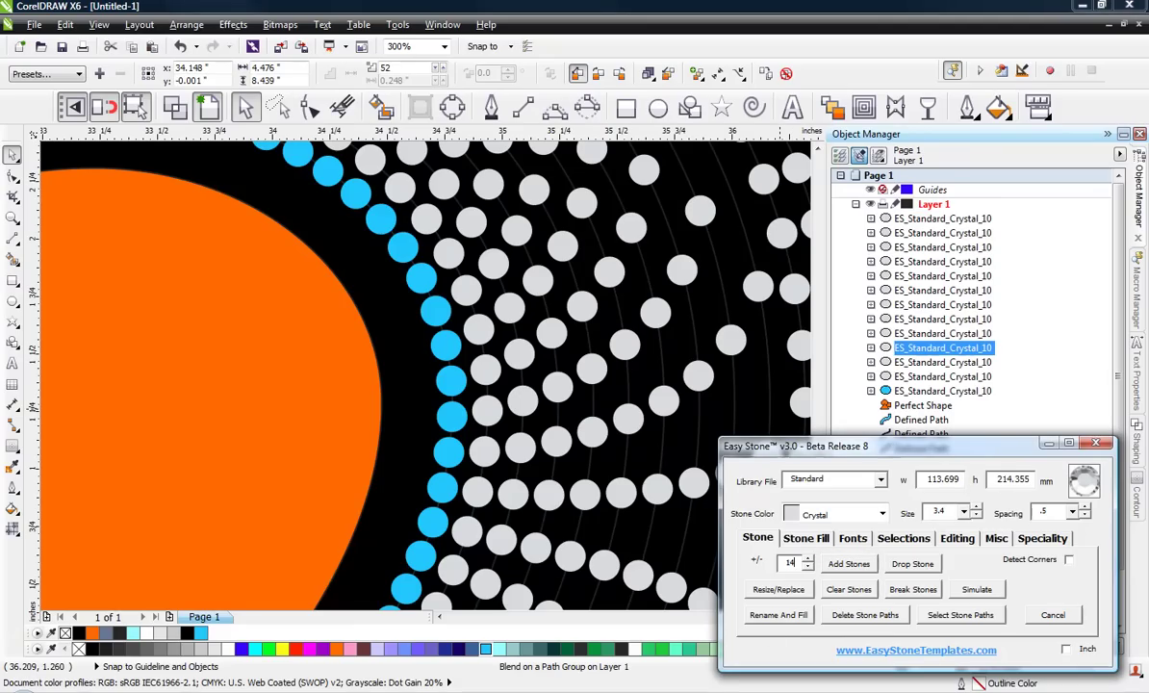
pyautogui.click(842, 564)
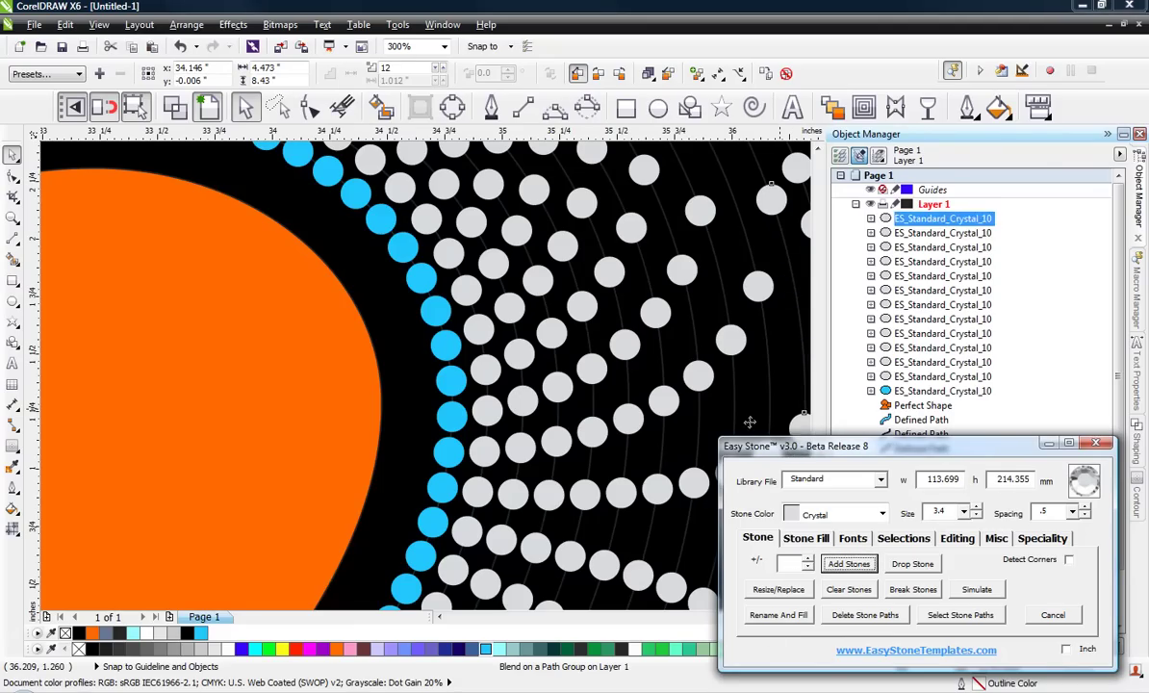
# Add more stones to the outer fan paths on the heart's right side
pyautogui.click(693, 354)
pyautogui.scroll(-1, 475, 366)
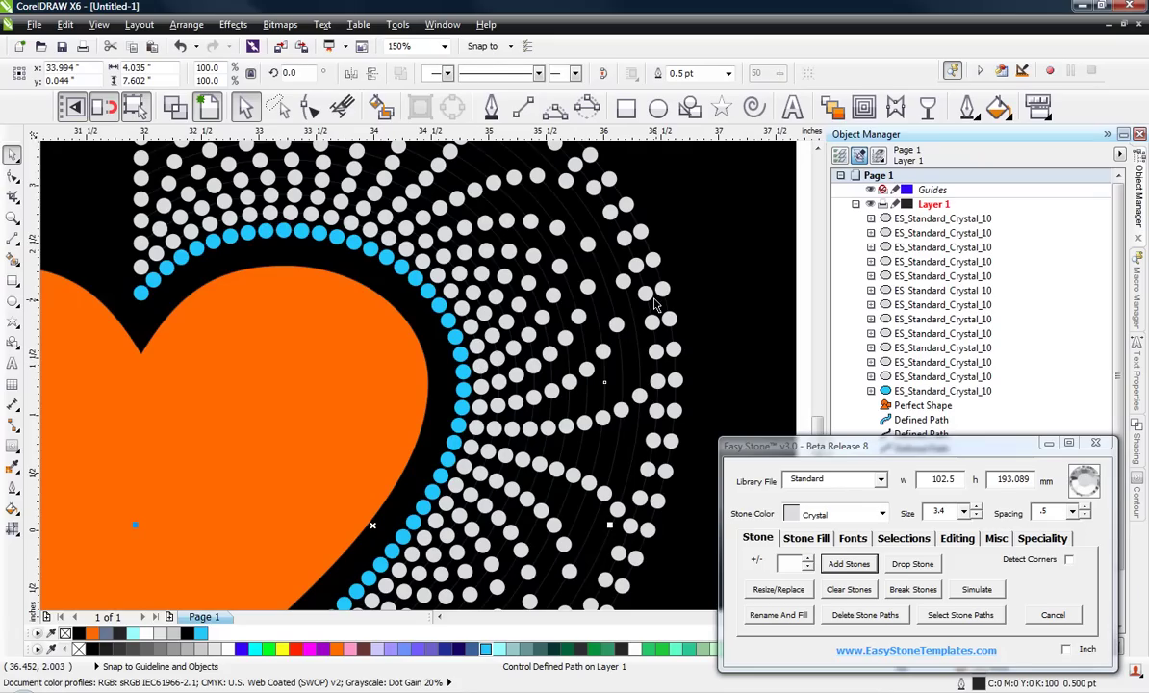
pyautogui.click(612, 284)
pyautogui.doubleClick(789, 563)
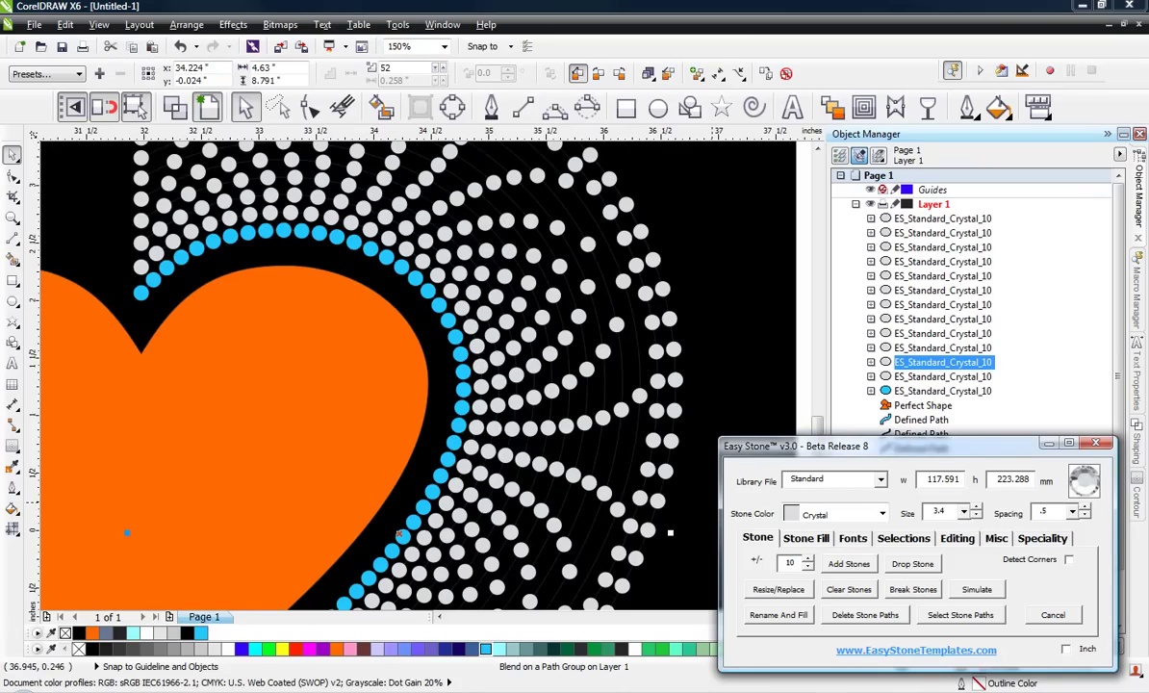
pyautogui.click(847, 564)
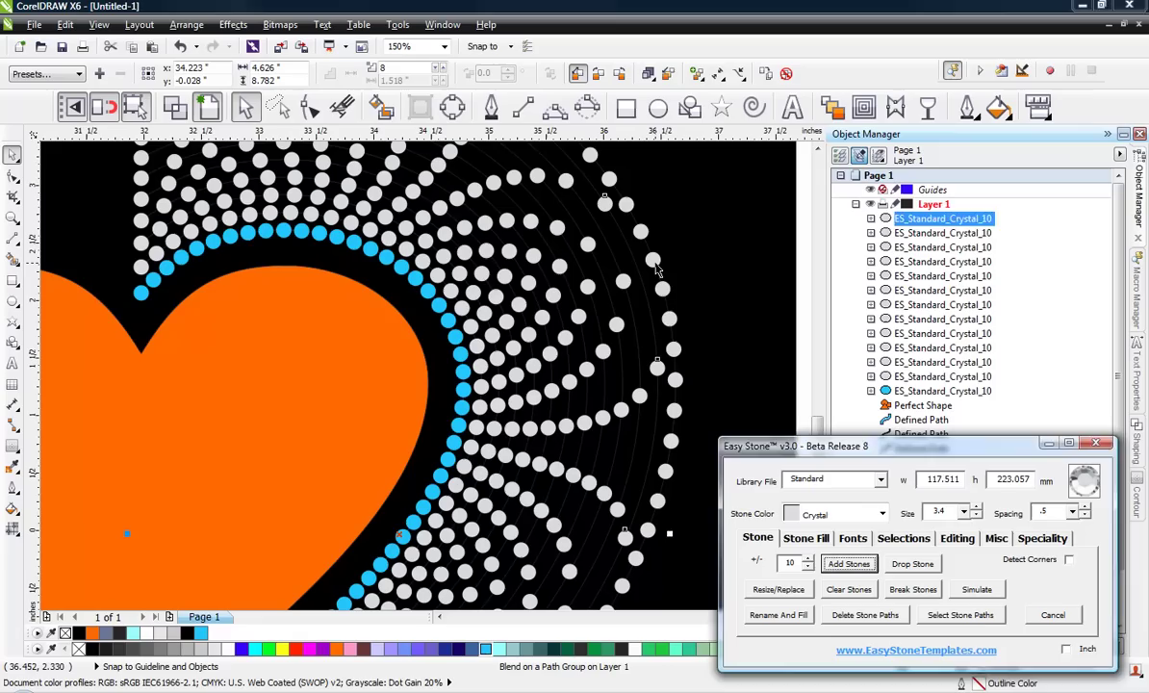
pyautogui.doubleClick(790, 564)
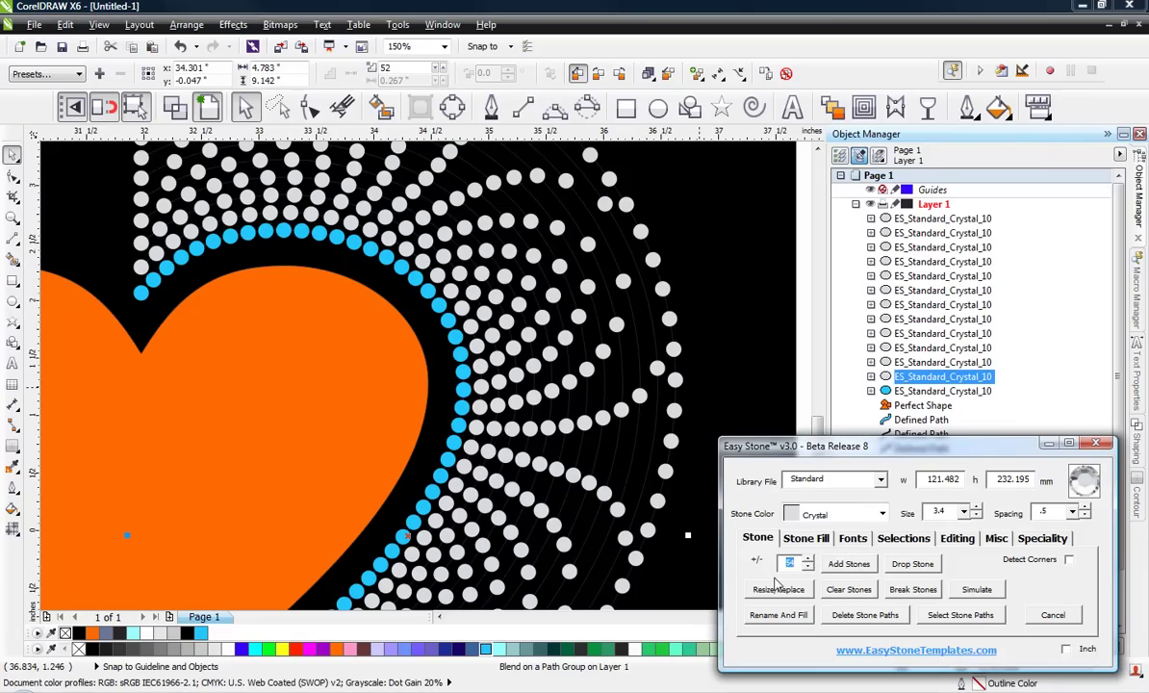
pyautogui.click(848, 568)
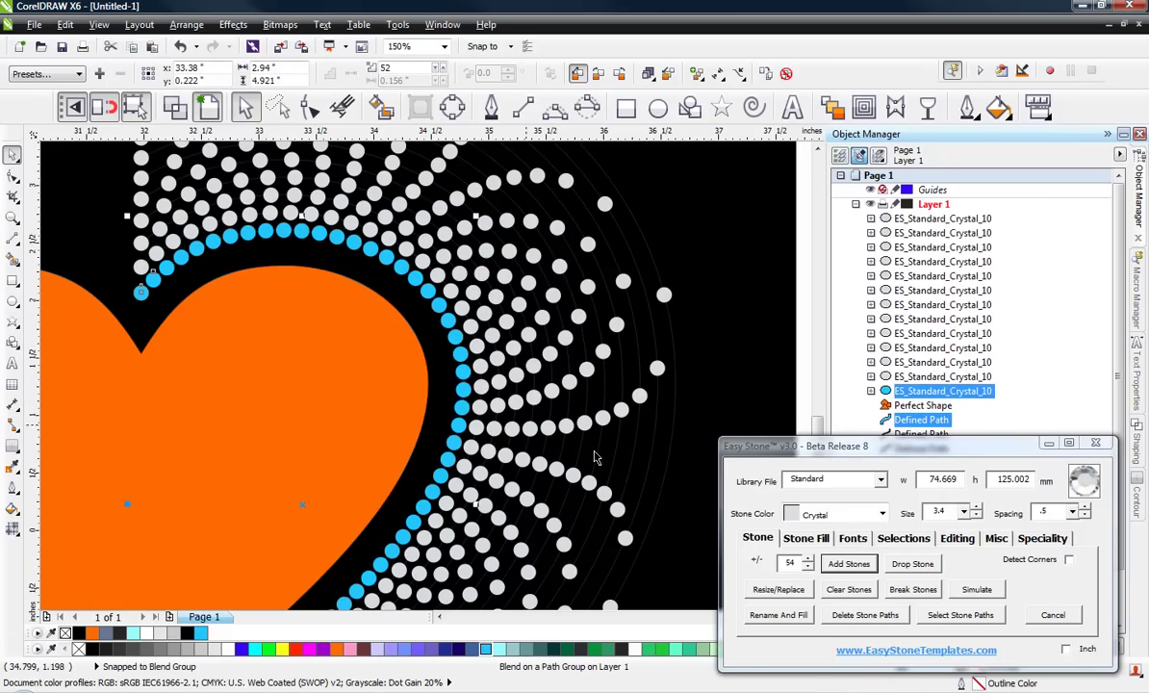
# Refill the blue inner ring with 54 crystal stones and deselect
pyautogui.click(849, 568)
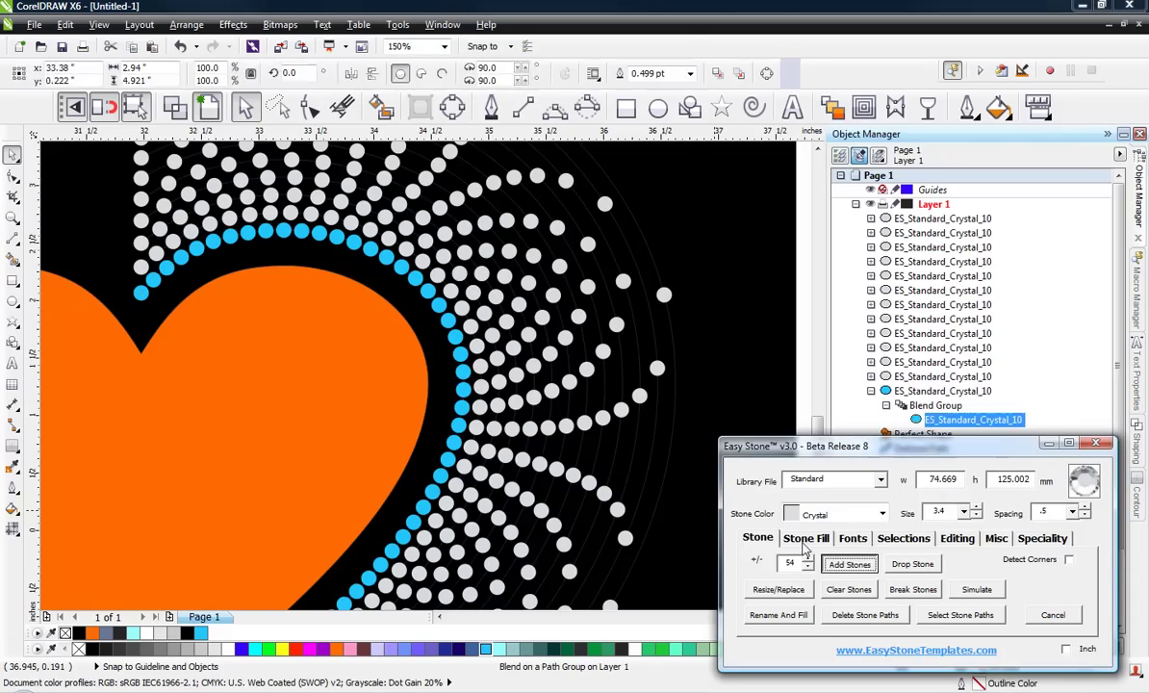
pyautogui.click(635, 411)
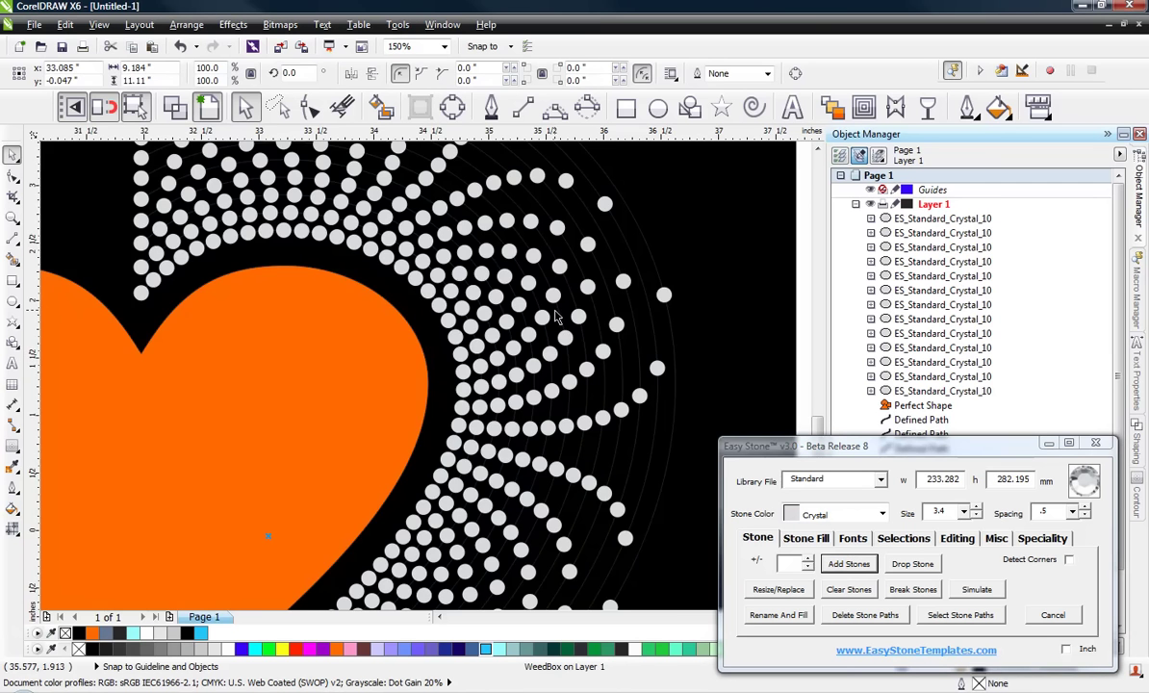
pyautogui.scroll(-1, 556, 318)
pyautogui.click(741, 334)
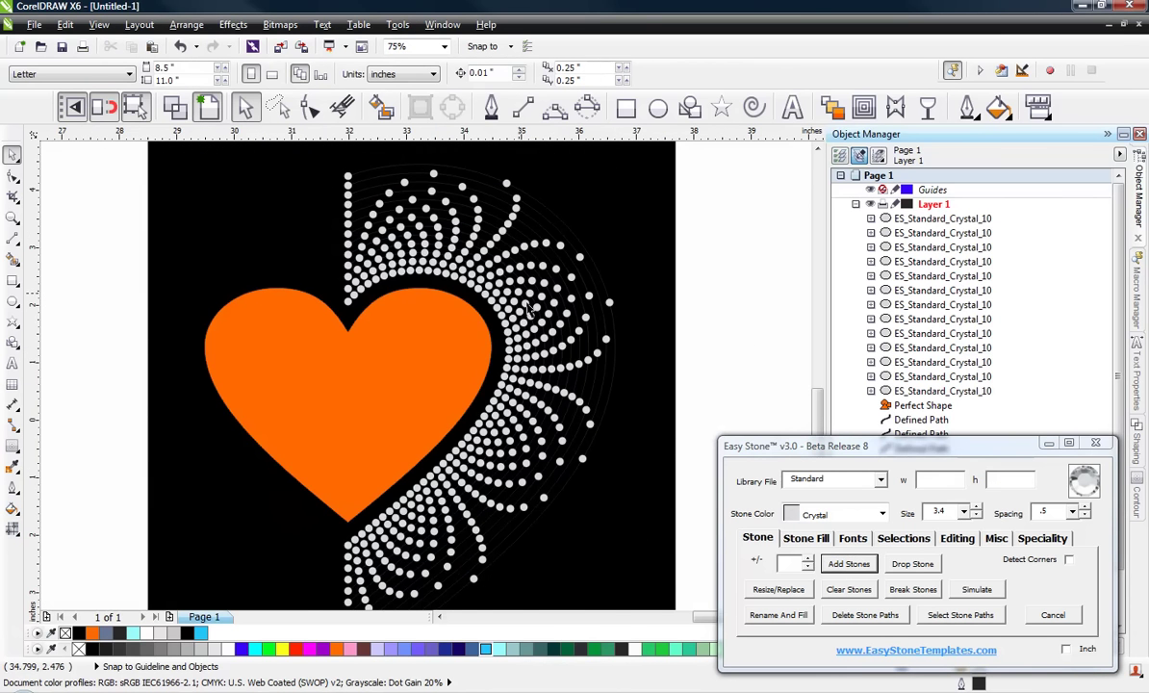
pyautogui.scroll(1, 528, 308)
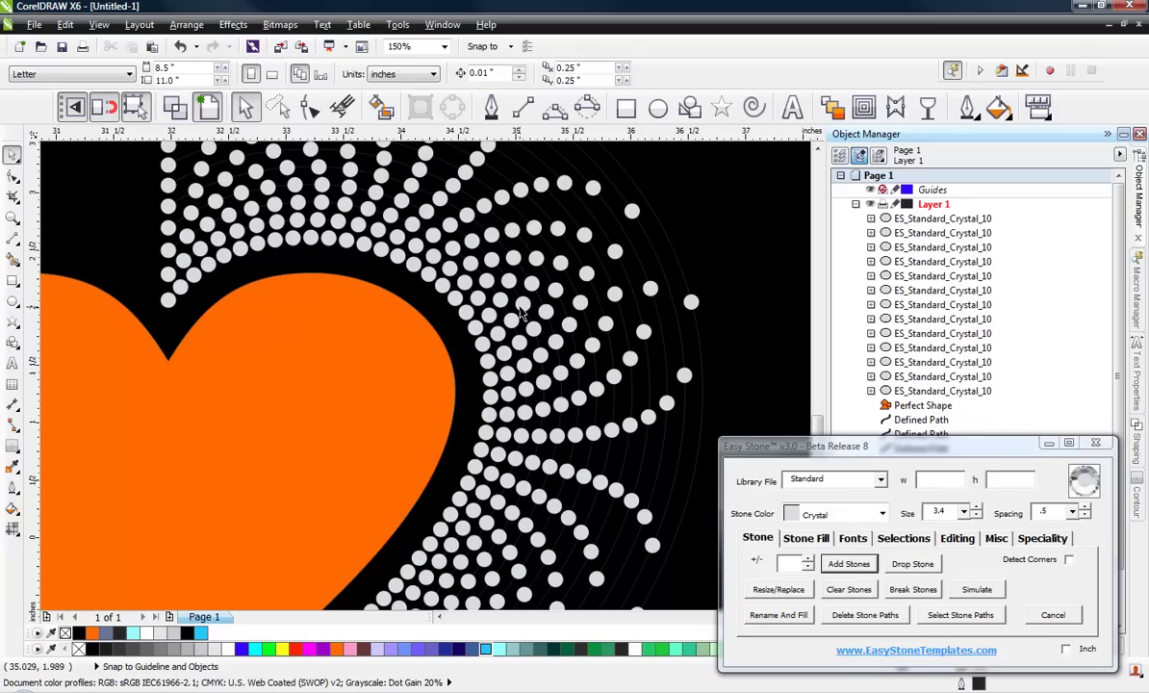
# Recolour the selected blend stone row to Fuschia using Easy Stone's Rename And Fill
pyautogui.click(525, 308)
pyautogui.click(882, 514)
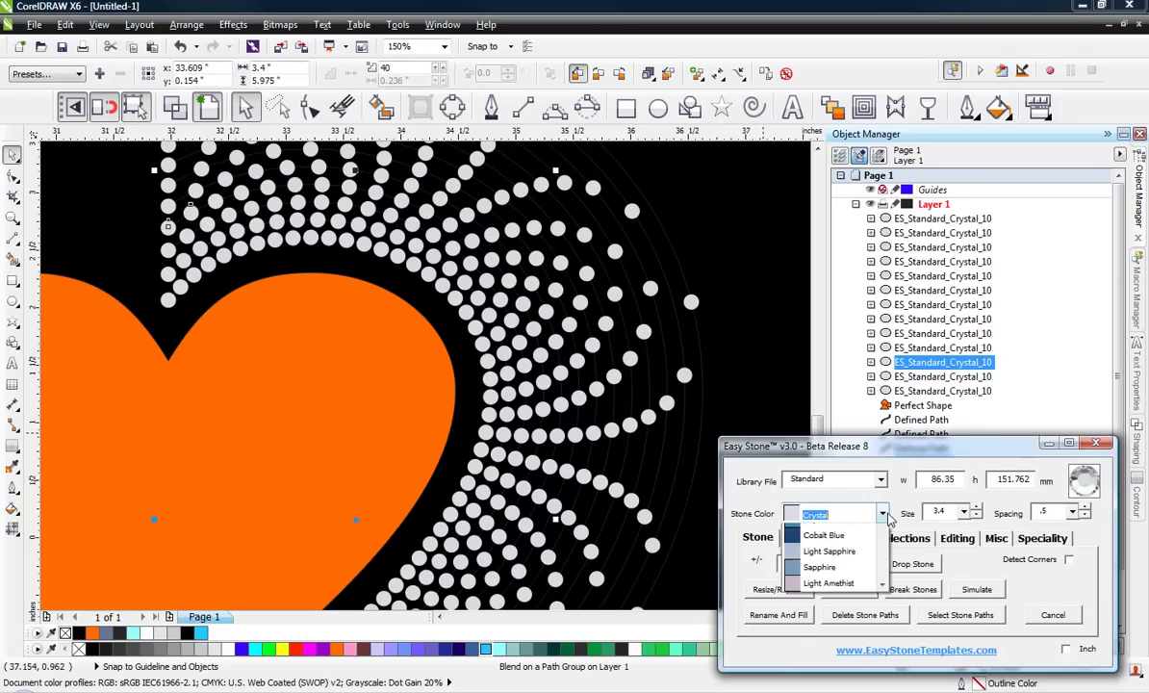
pyautogui.scroll(-2, 789, 577)
pyautogui.click(782, 583)
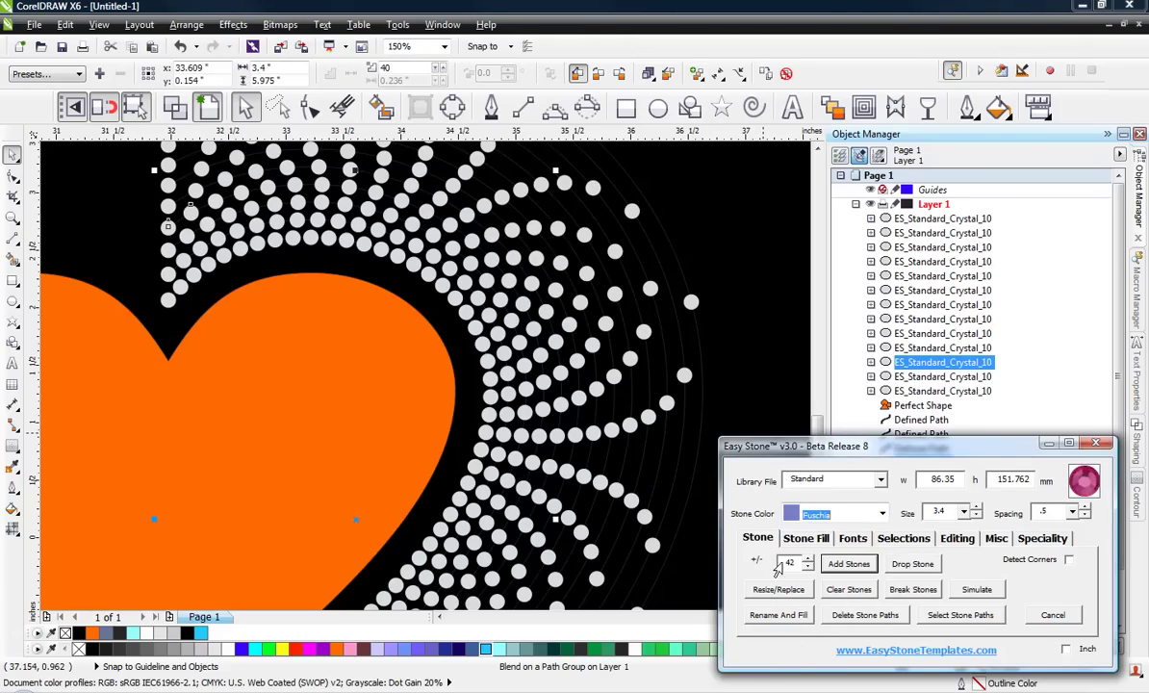
pyautogui.click(758, 542)
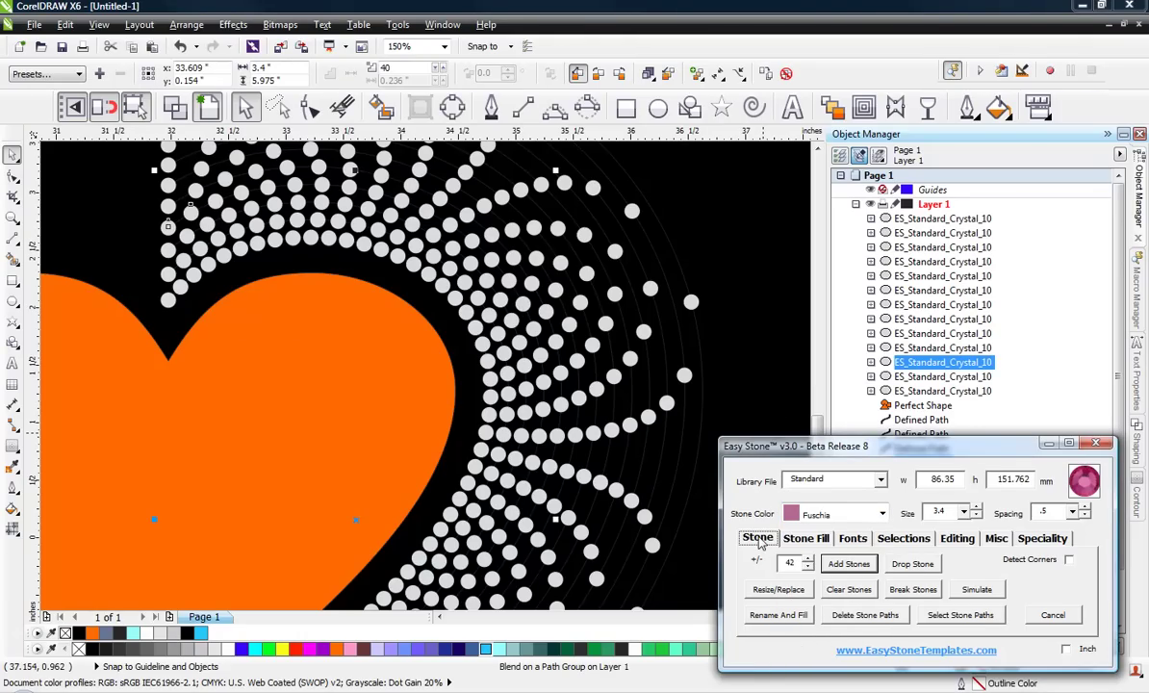
pyautogui.click(786, 617)
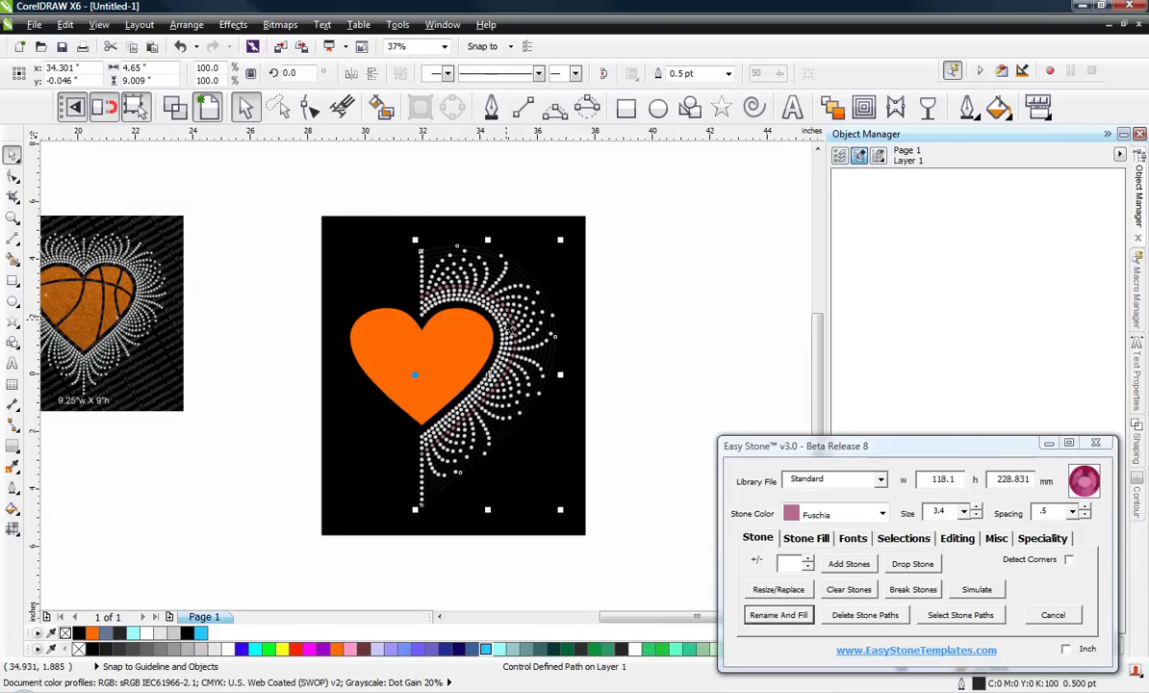
pyautogui.click(621, 348)
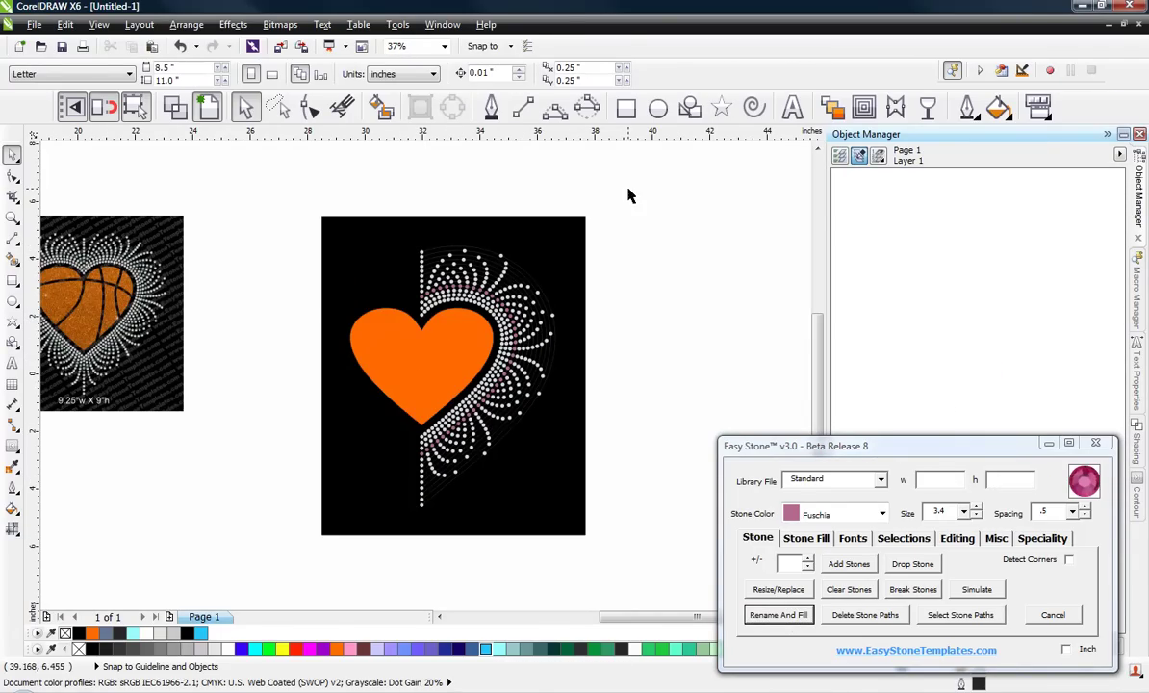
# Mirror a copy of the half stone pattern across to the heart's left side
pyautogui.moveTo(640, 193); pyautogui.dragTo(387, 574)
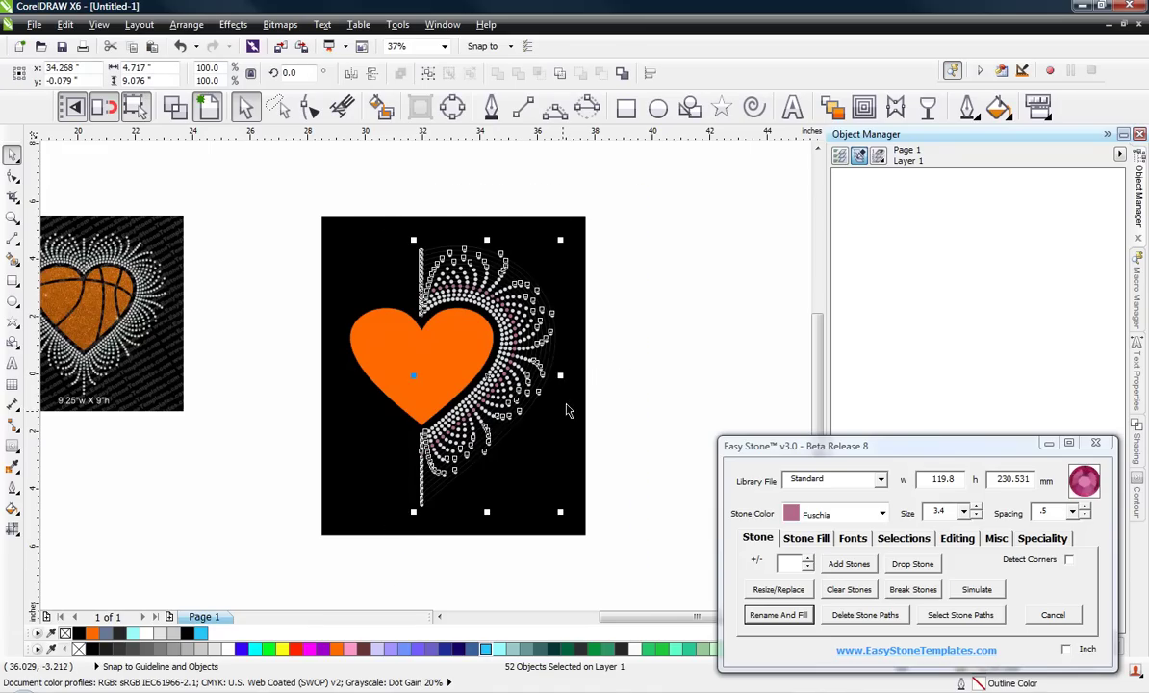
pyautogui.moveTo(562, 377); pyautogui.dragTo(323, 415)
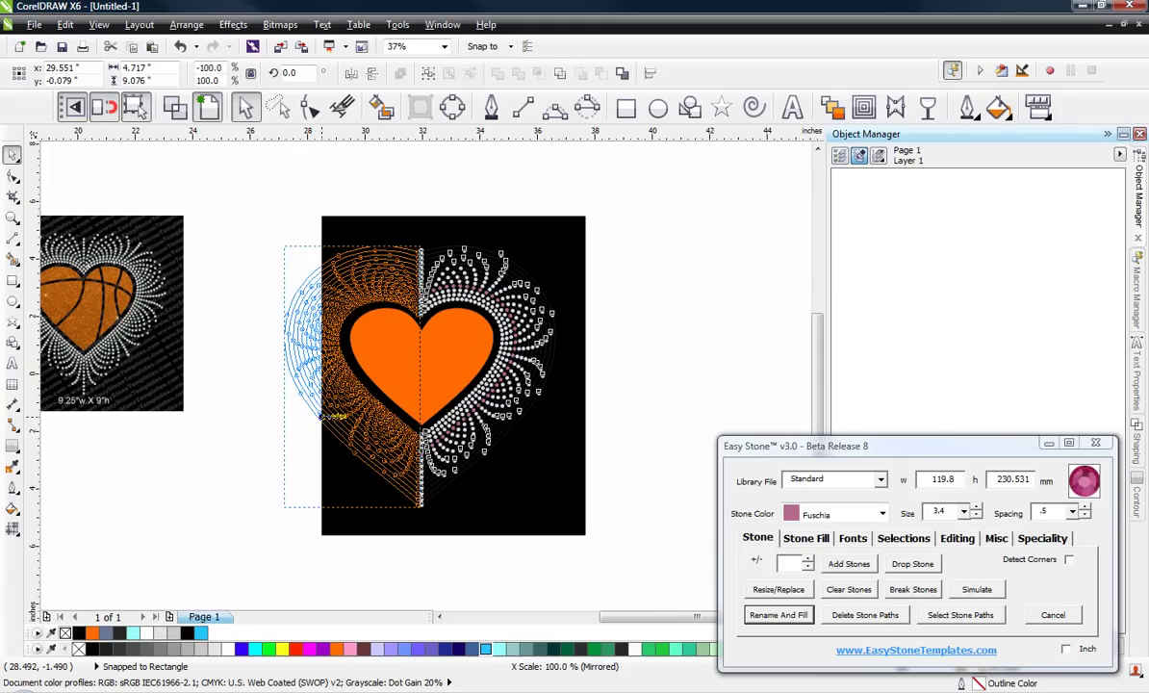
pyautogui.keyDown('ctrl'); pyautogui.moveTo(322, 416); pyautogui.dragTo(322, 416); pyautogui.keyUp('ctrl')
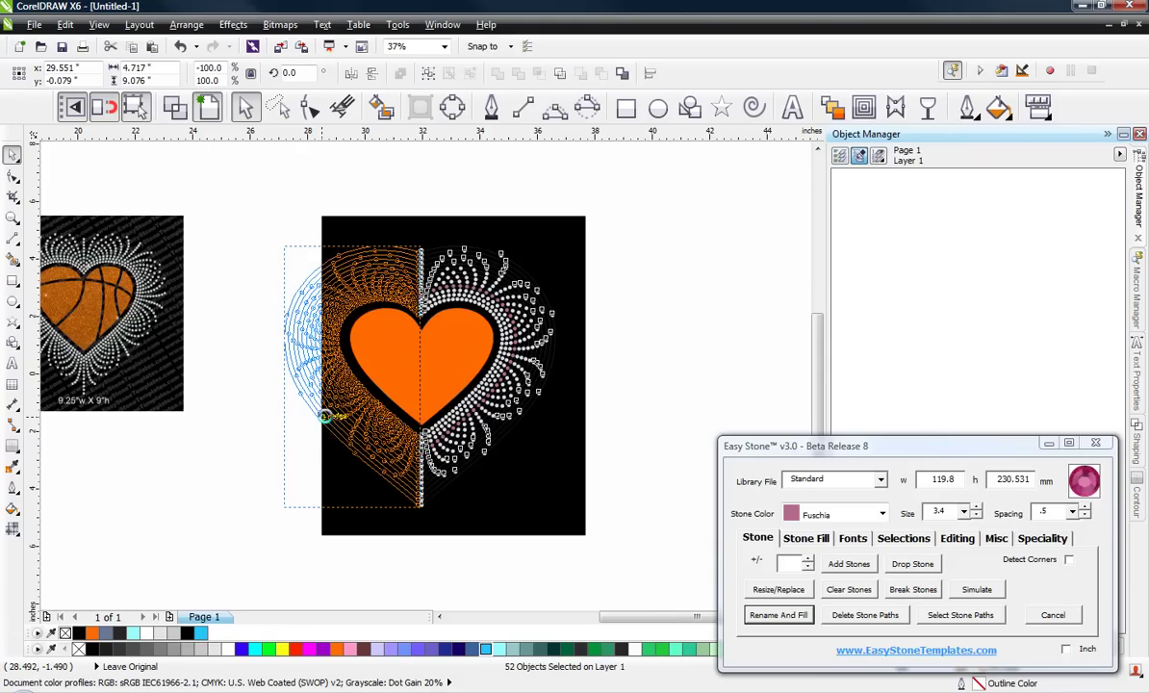
# Align the mirrored stones at the centre node, then select the black weedbox
pyautogui.scroll(4, 415, 516)
pyautogui.scroll(4, 415, 516)
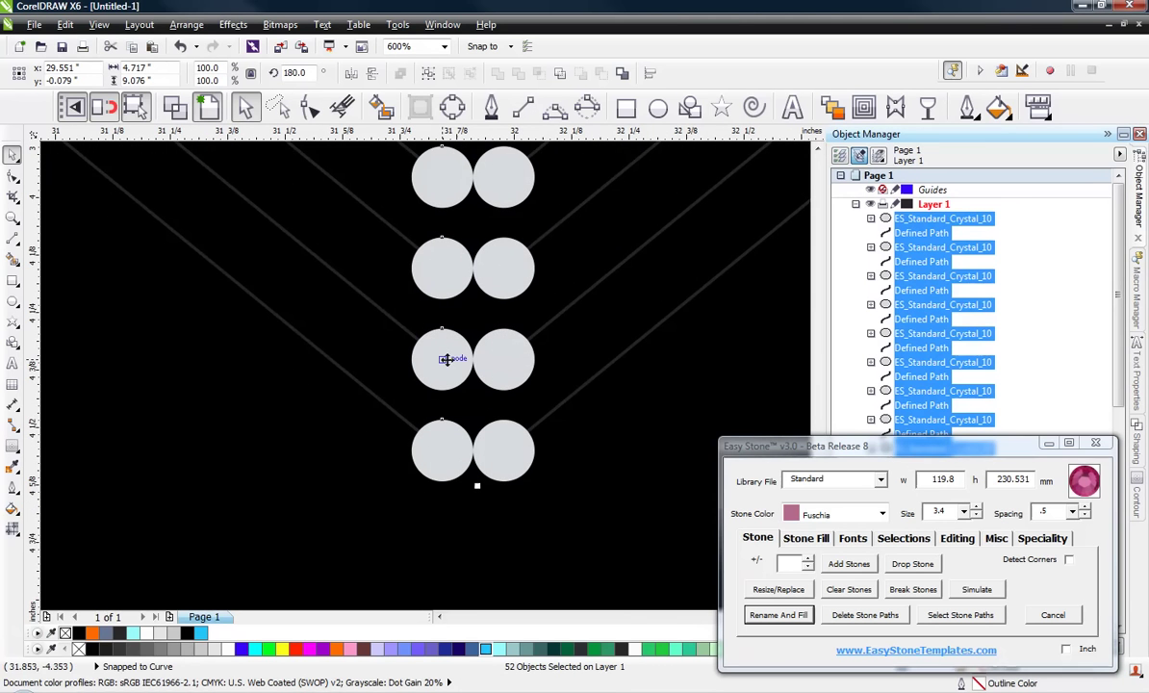
pyautogui.moveTo(467, 369); pyautogui.dragTo(490, 361)
pyautogui.scroll(-8, 410, 495)
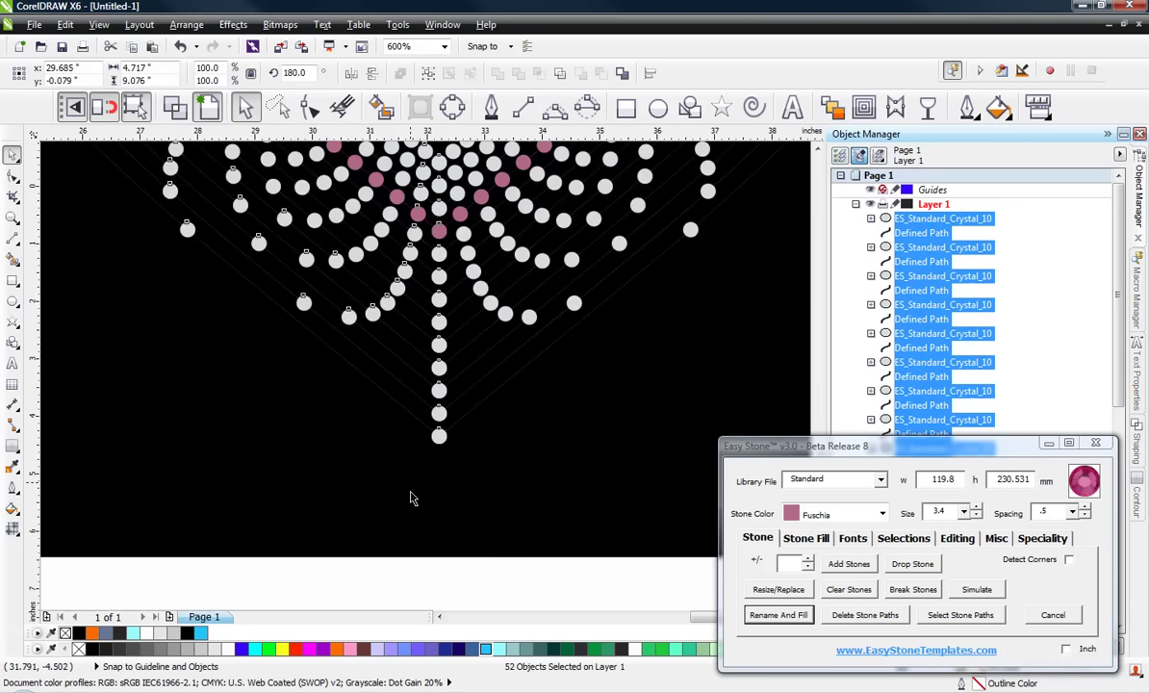
pyautogui.press('Escape')
pyautogui.click(407, 496)
pyautogui.scroll(2, 407, 496)
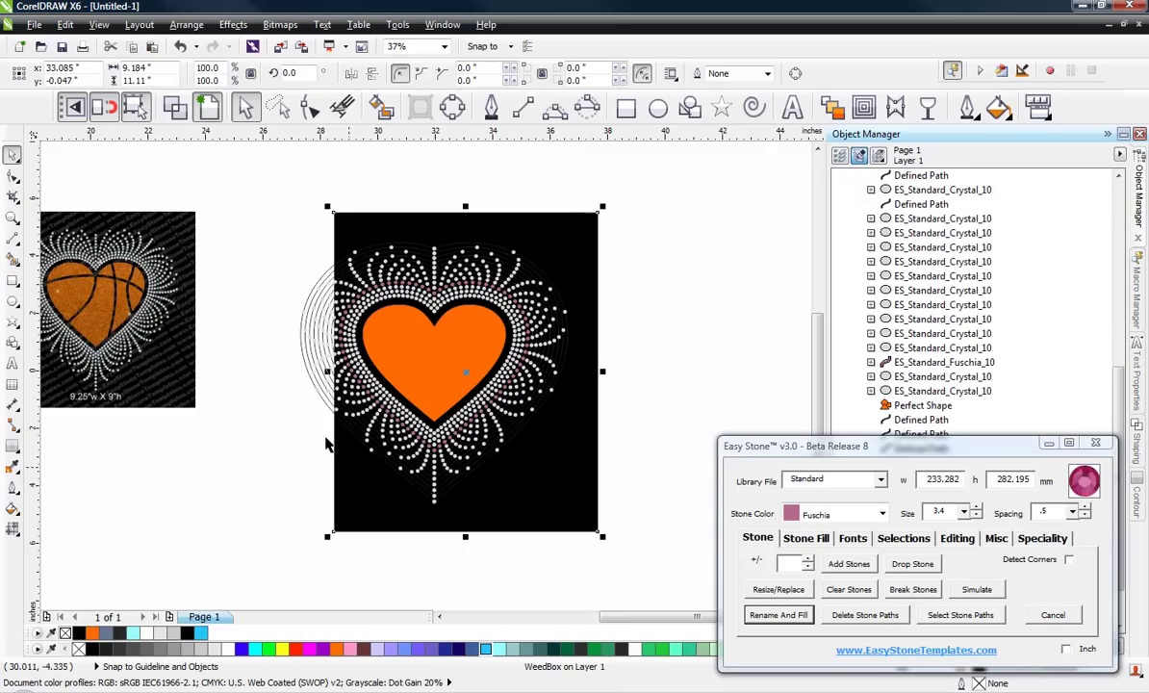
# Stretch the black weedbox leftward to cover the mirrored stone fans
pyautogui.moveTo(327, 371); pyautogui.dragTo(262, 433)
pyautogui.click(363, 560)
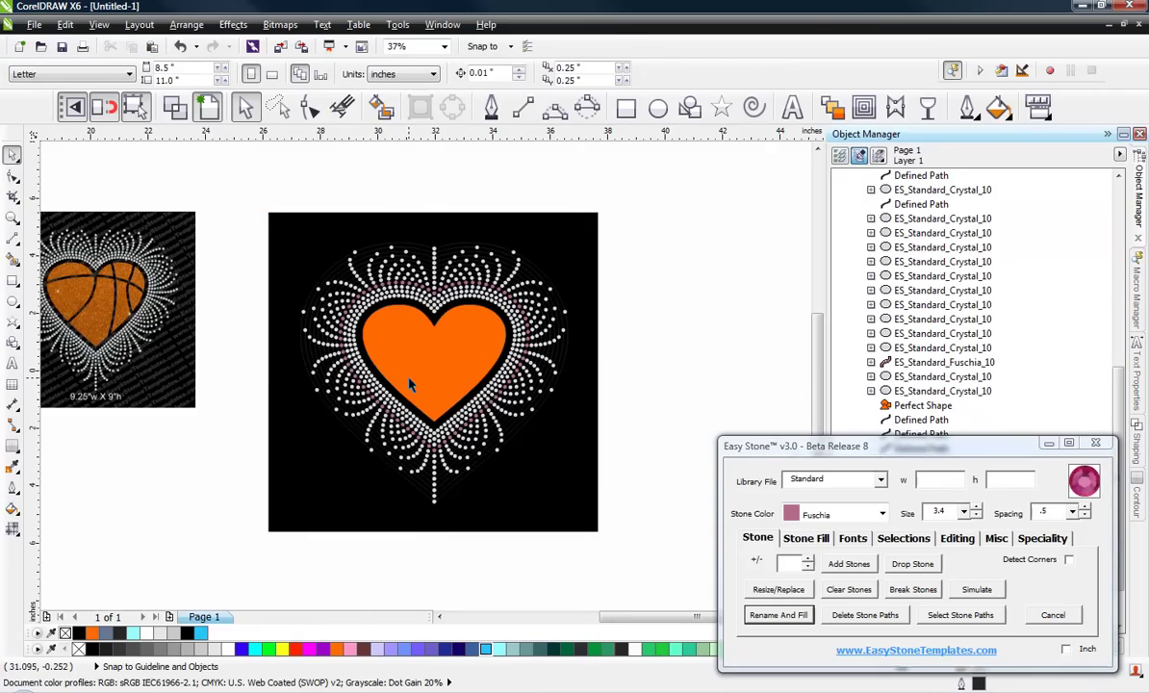
pyautogui.scroll(-3, 409, 385)
pyautogui.scroll(3, 318, 371)
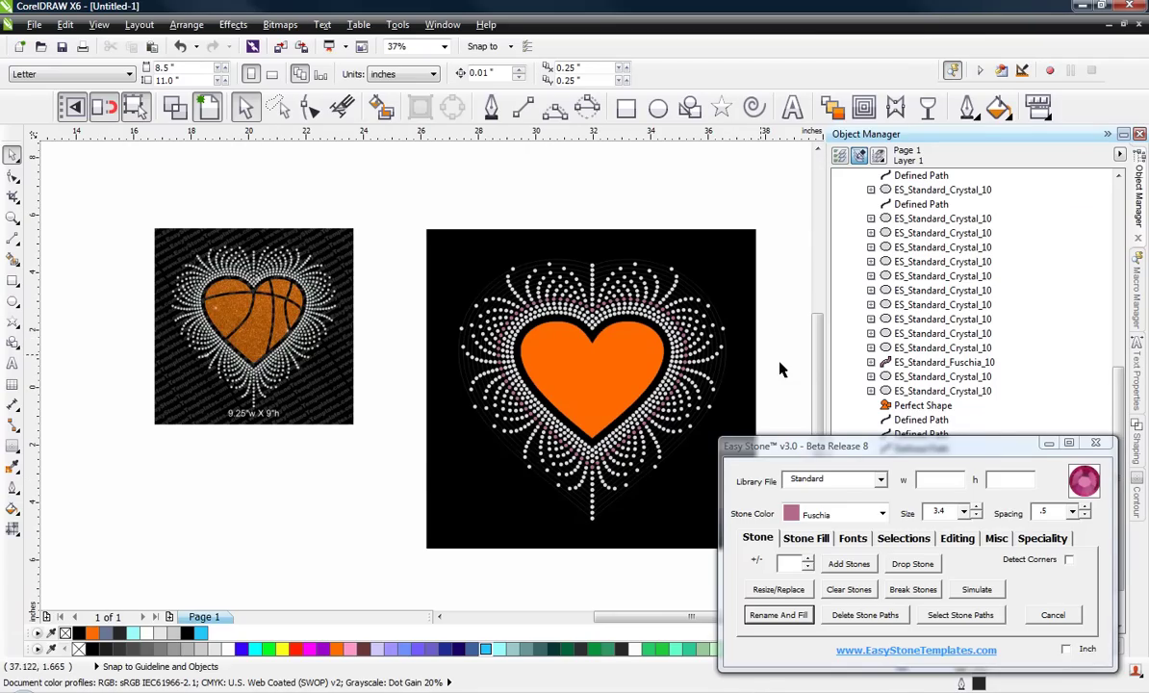
pyautogui.scroll(2, 775, 366)
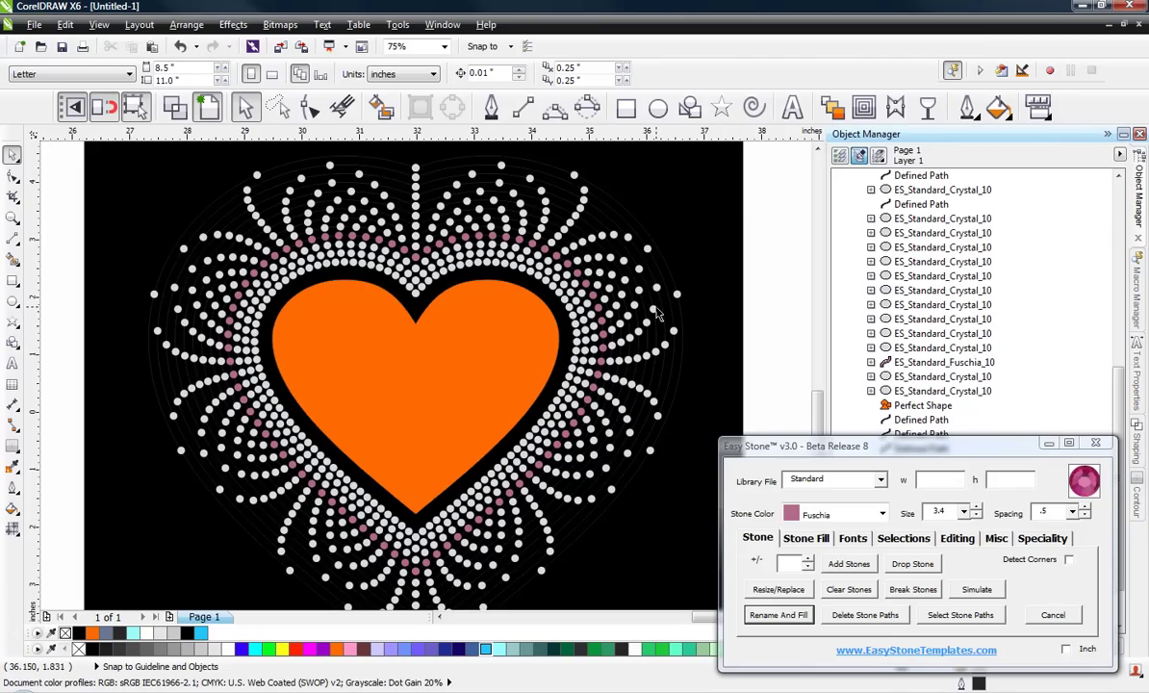
pyautogui.scroll(-2, 657, 312)
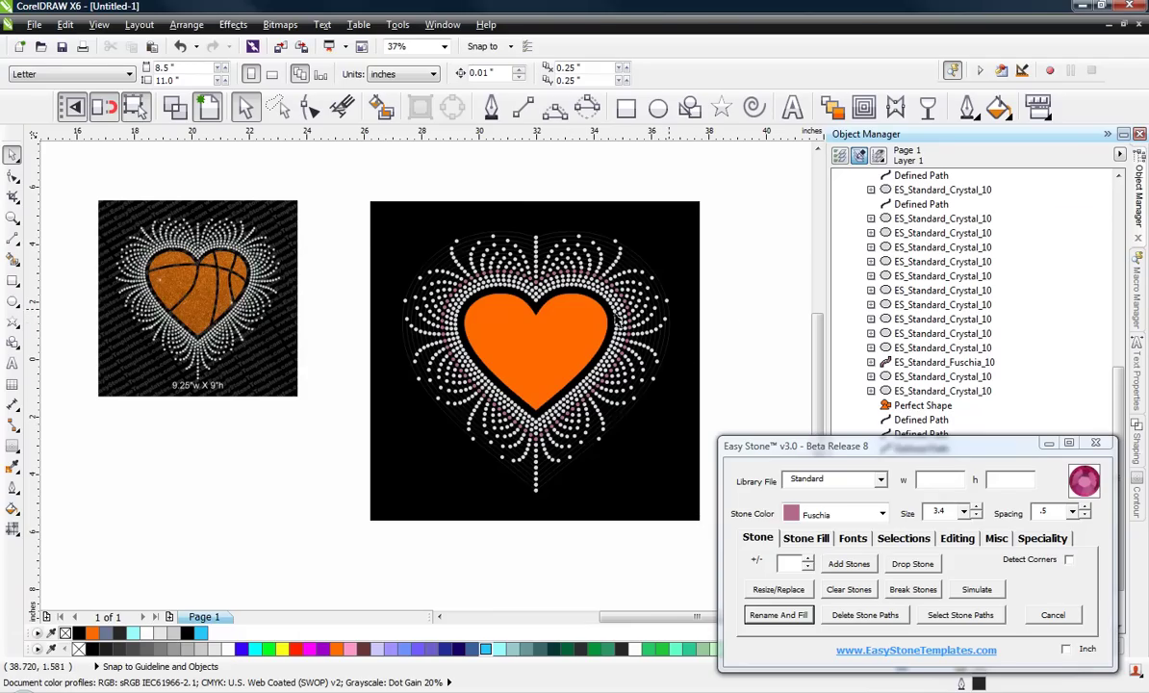
# Place a duplicate of the whole black-backed rhinestone heart design to its right
pyautogui.click(550, 310)
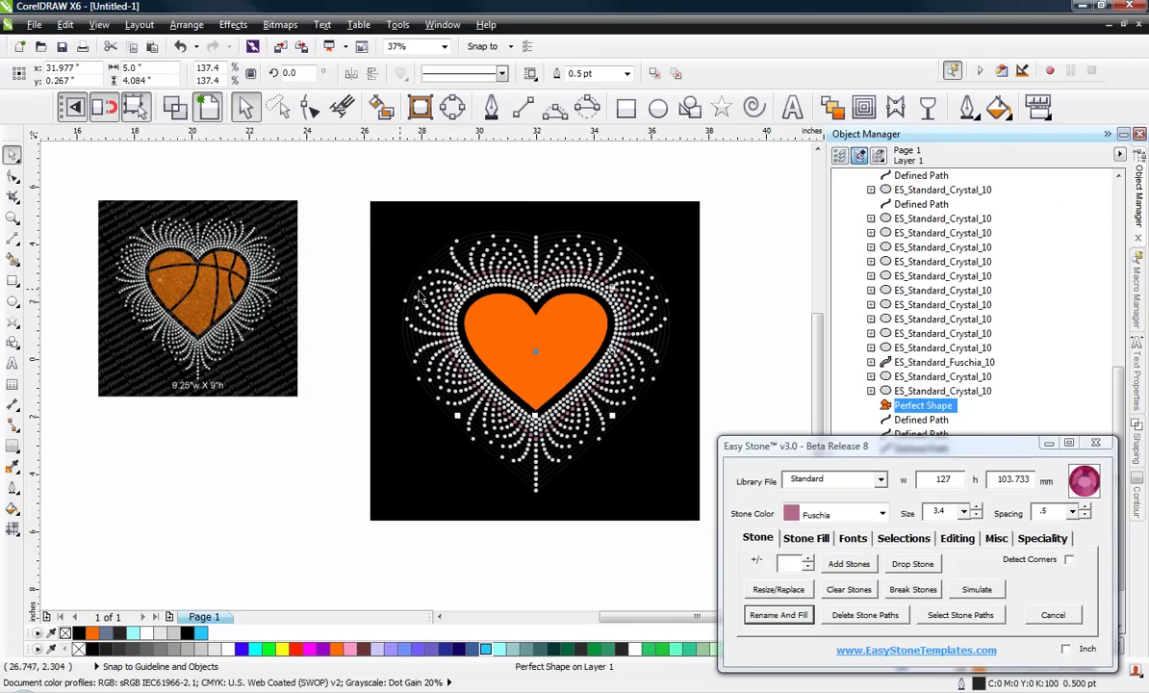
pyautogui.scroll(-2, 420, 296)
pyautogui.scroll(2, 555, 307)
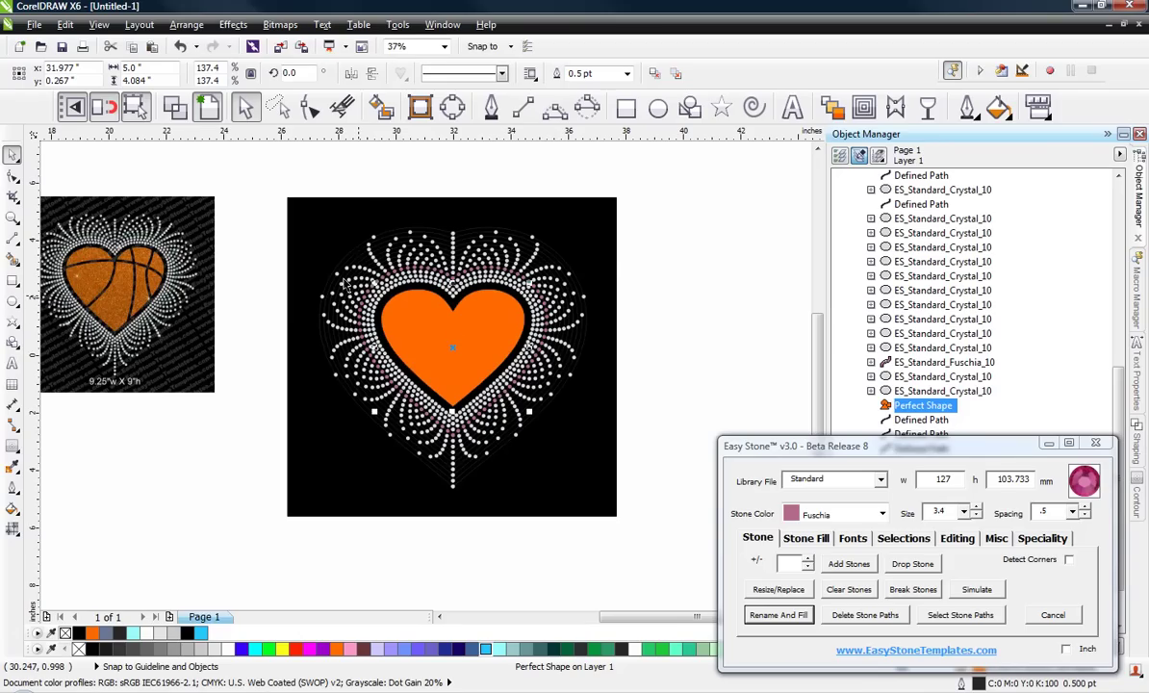
pyautogui.scroll(-3, 454, 317)
pyautogui.click(444, 274)
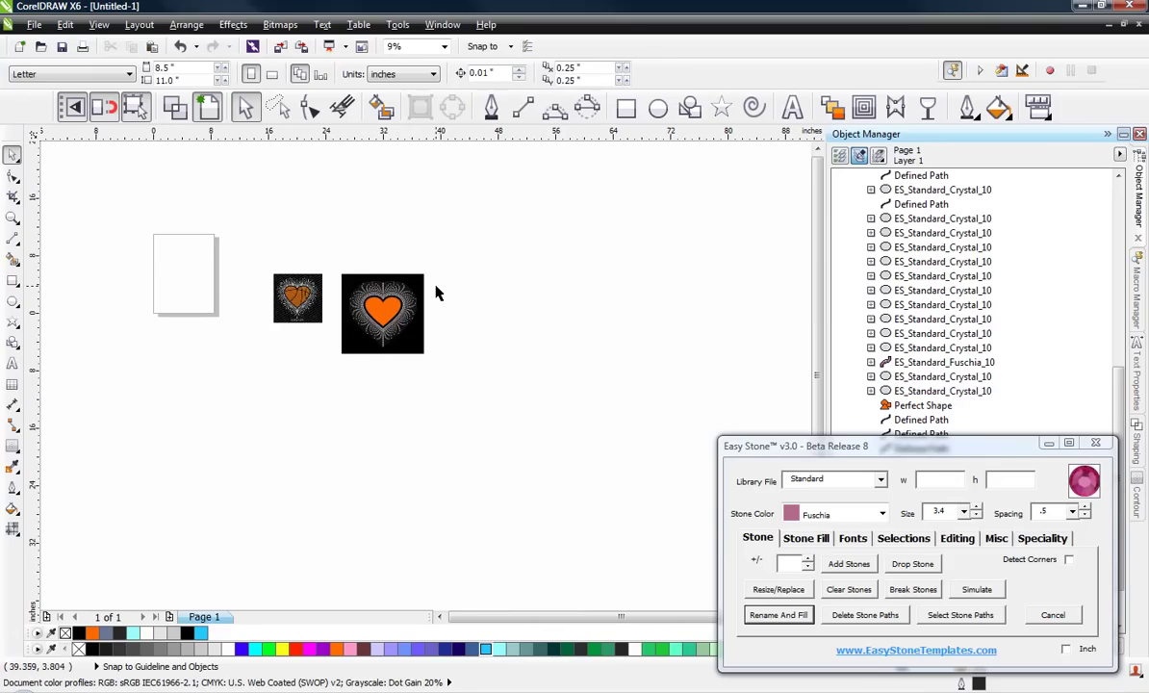
pyautogui.scroll(2, 438, 292)
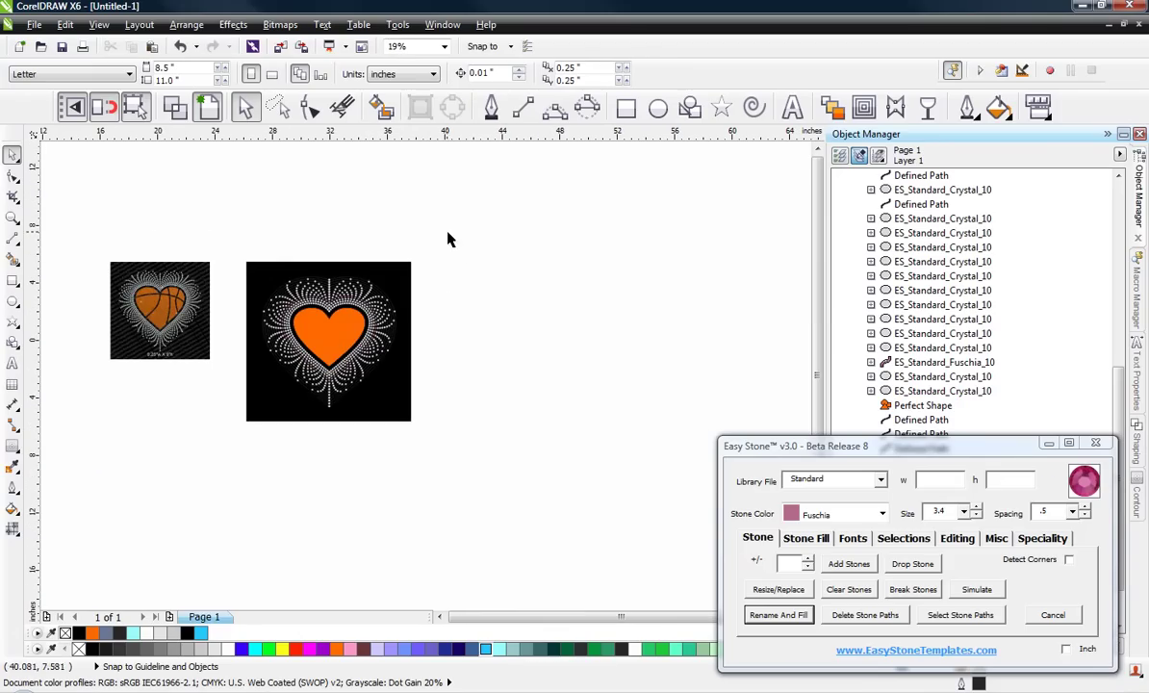
pyautogui.moveTo(462, 242); pyautogui.dragTo(237, 442)
pyautogui.moveTo(267, 402); pyautogui.dragTo(463, 401)
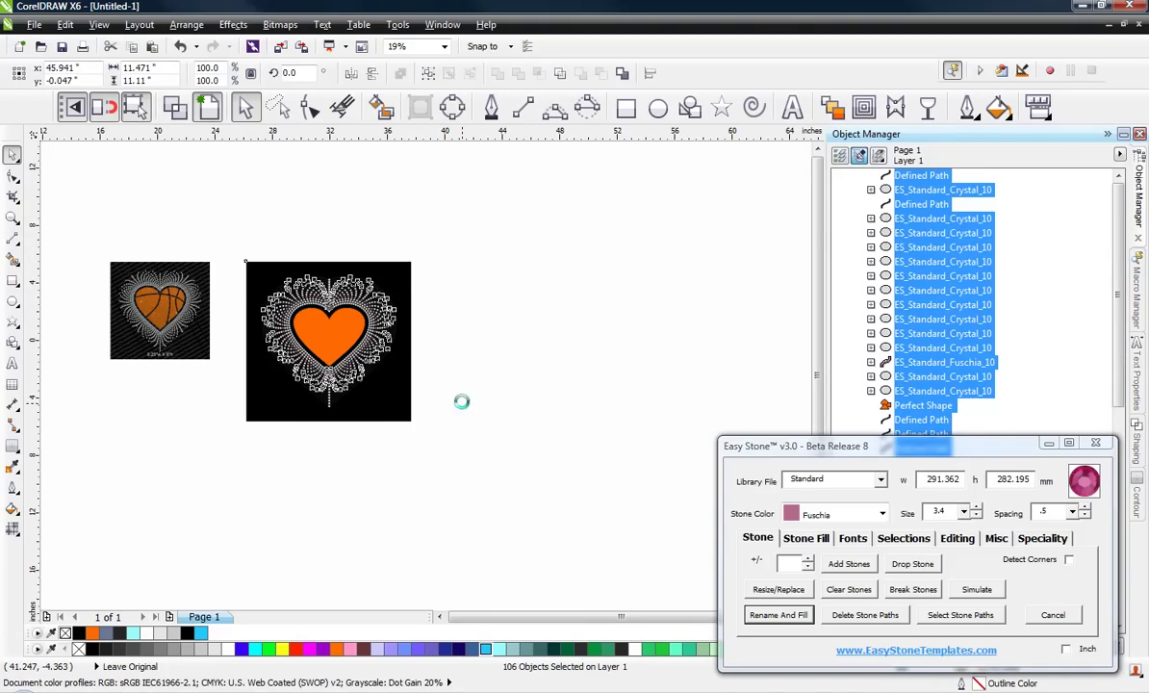
pyautogui.click(478, 483)
pyautogui.scroll(2, 574, 314)
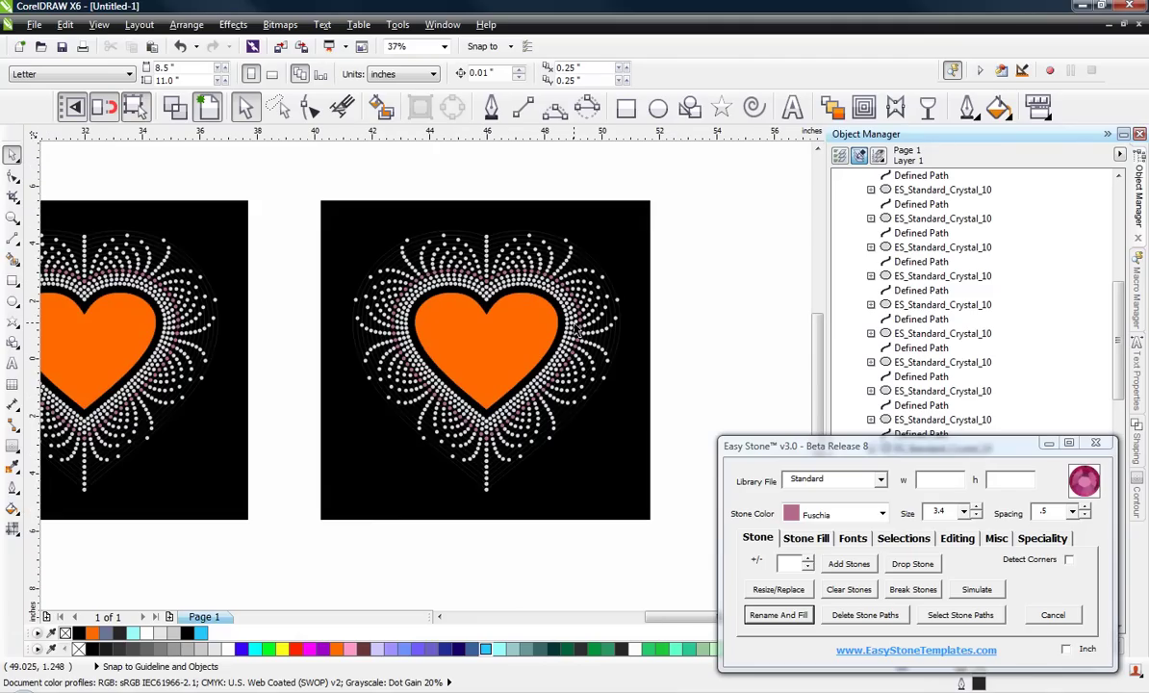
# Switch to Wireframe view and delete the stone paths from the right heart design
pyautogui.click(175, 108)
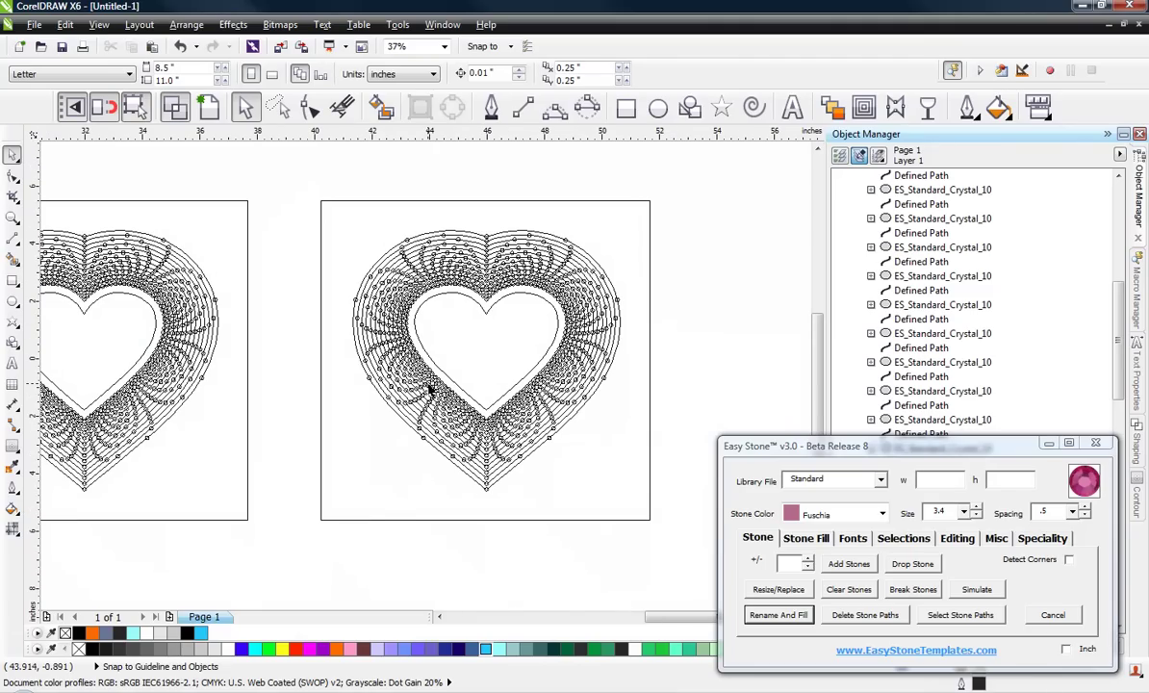
pyautogui.moveTo(695, 211); pyautogui.dragTo(296, 518)
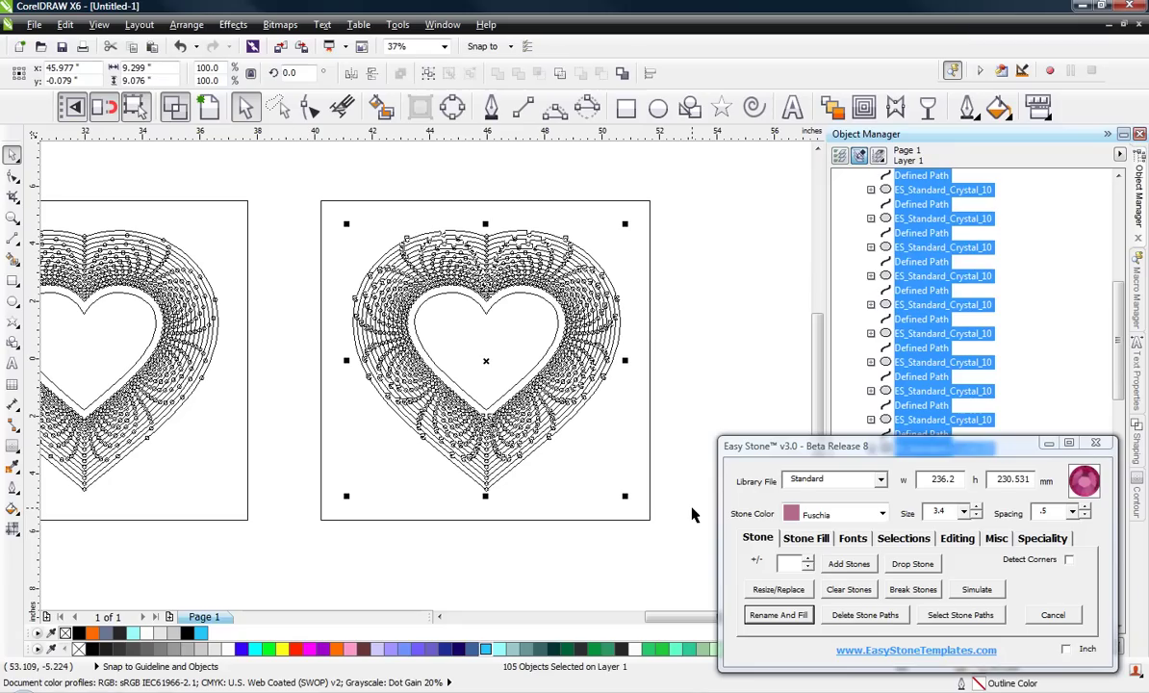
pyautogui.click(883, 621)
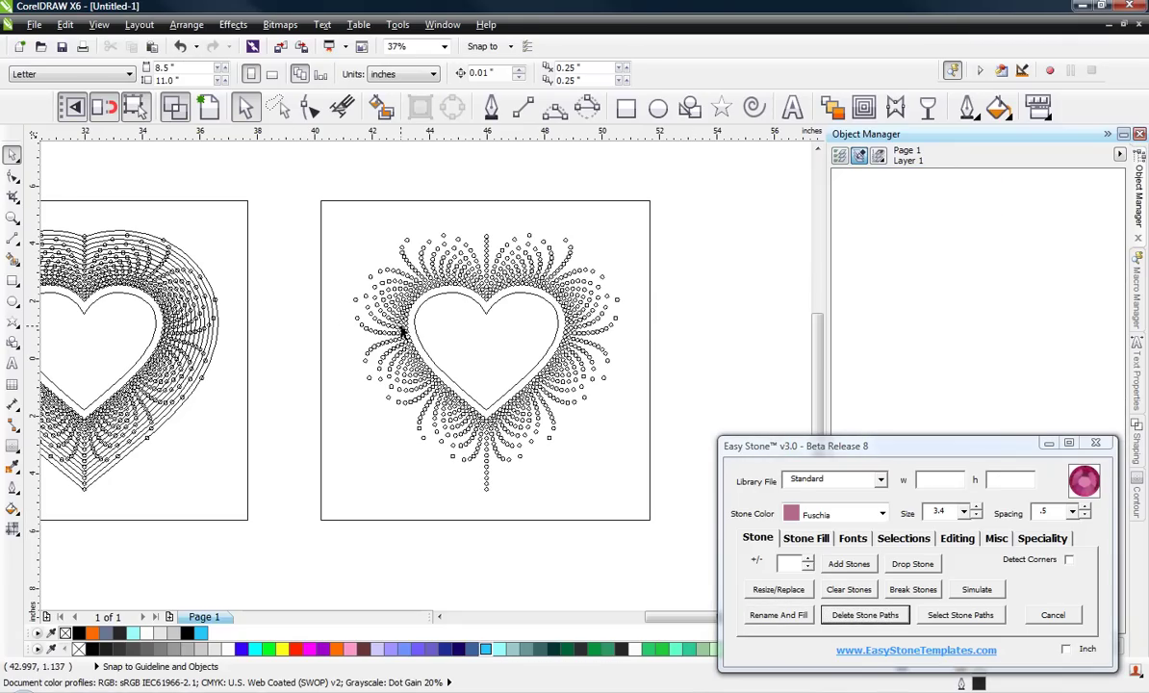
# Marquee-select all the stones in the right heart copy
pyautogui.click(467, 293)
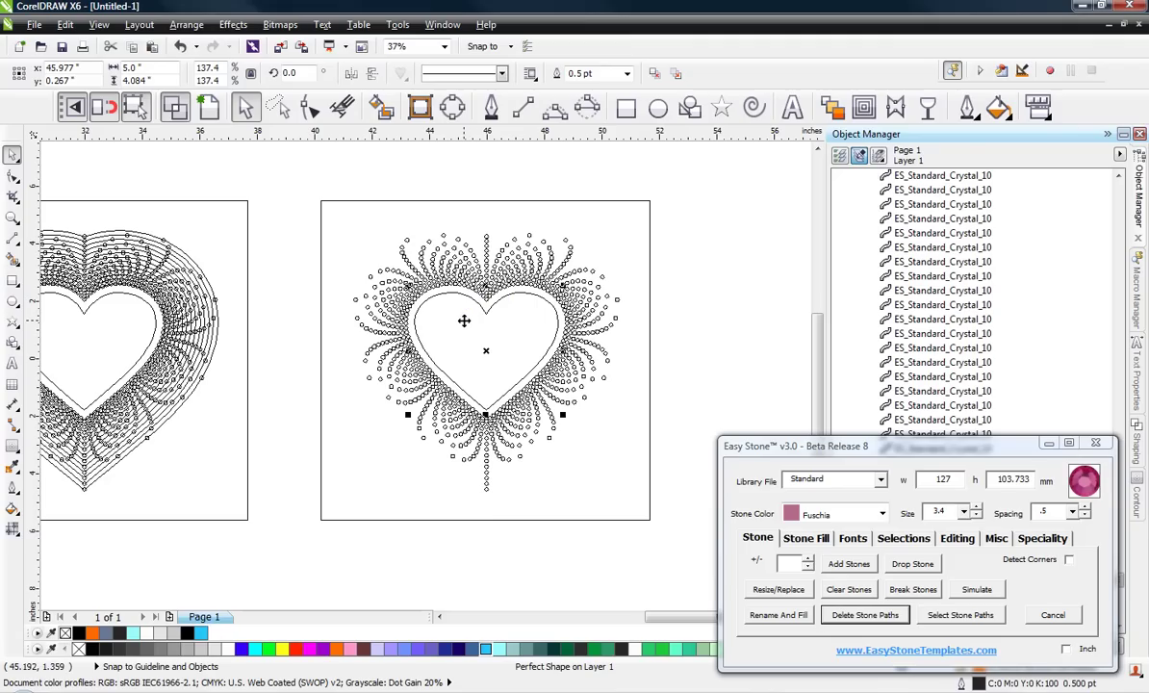
pyautogui.click(636, 350)
pyautogui.click(579, 336)
pyautogui.click(657, 339)
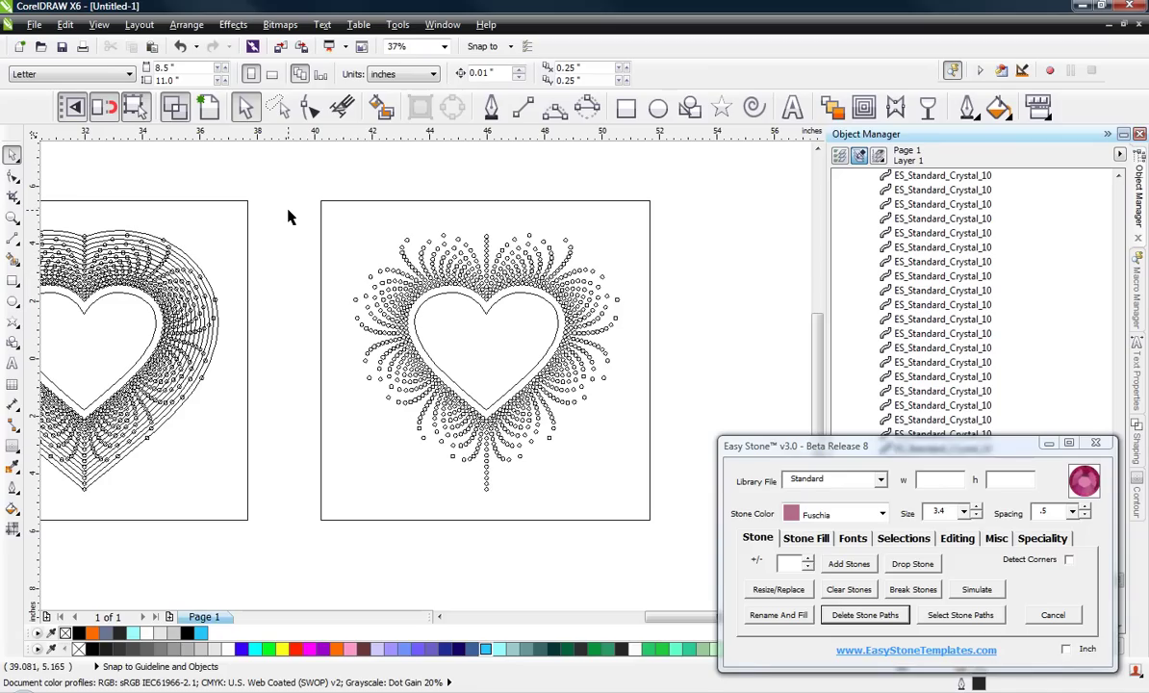
pyautogui.moveTo(293, 214); pyautogui.dragTo(662, 510)
# Delete the 26 overlapping stones with Check Spacing, then return to Enhanced view
pyautogui.click(996, 540)
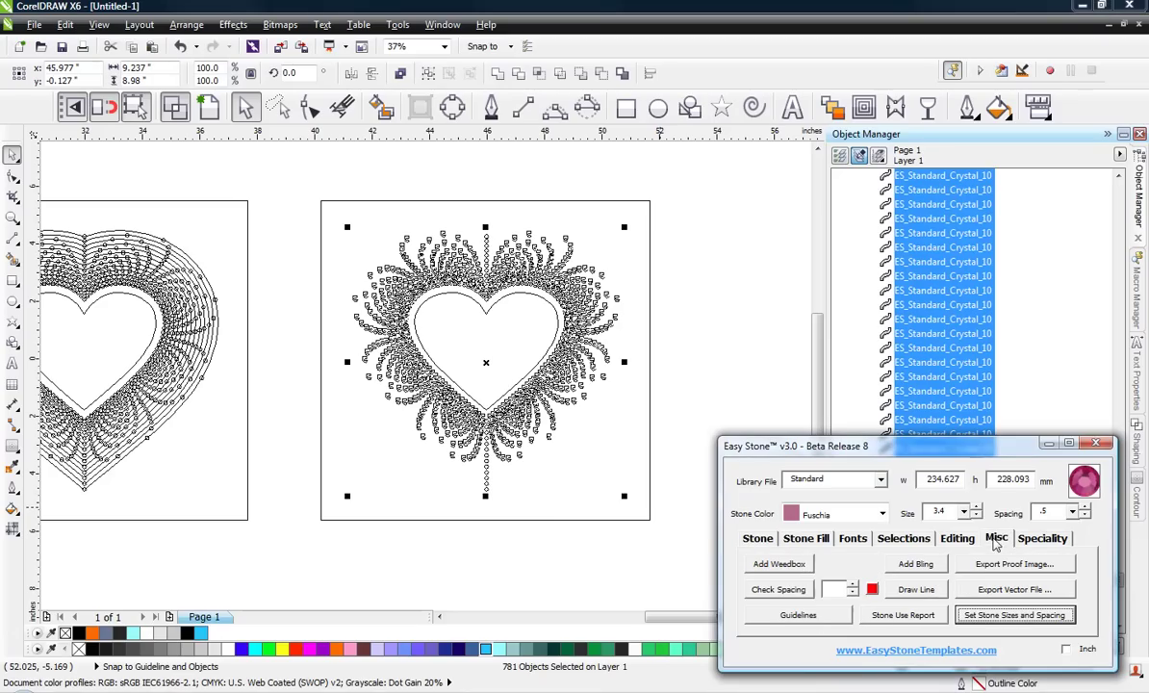
pyautogui.click(772, 597)
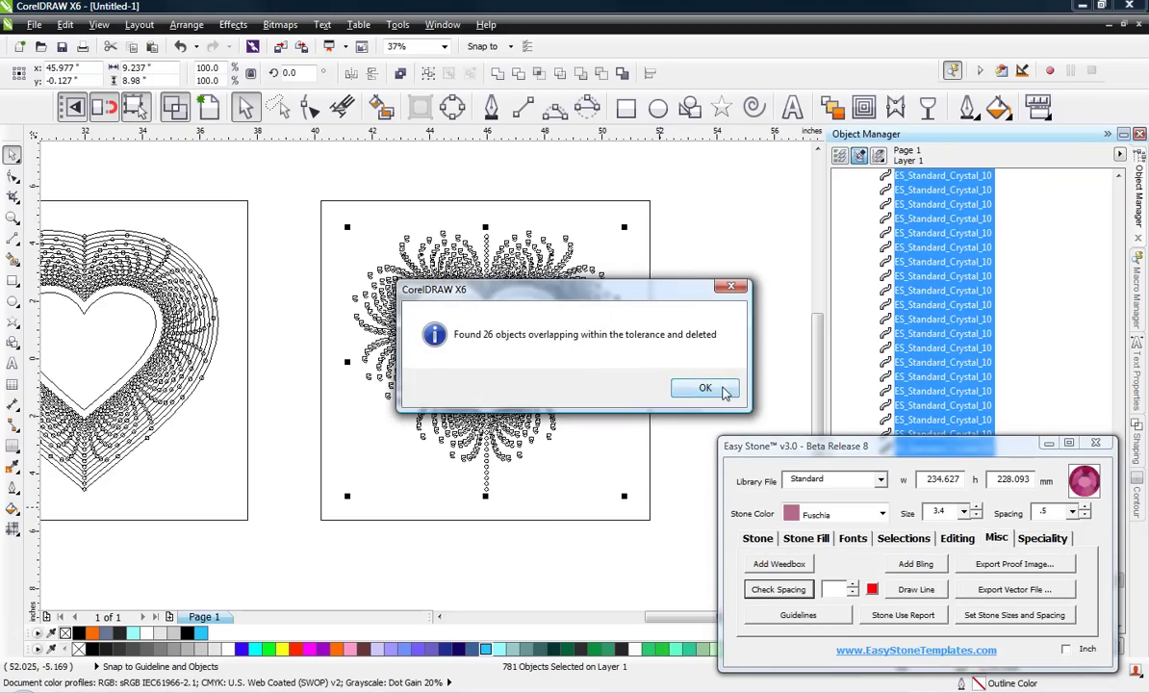
pyautogui.click(685, 386)
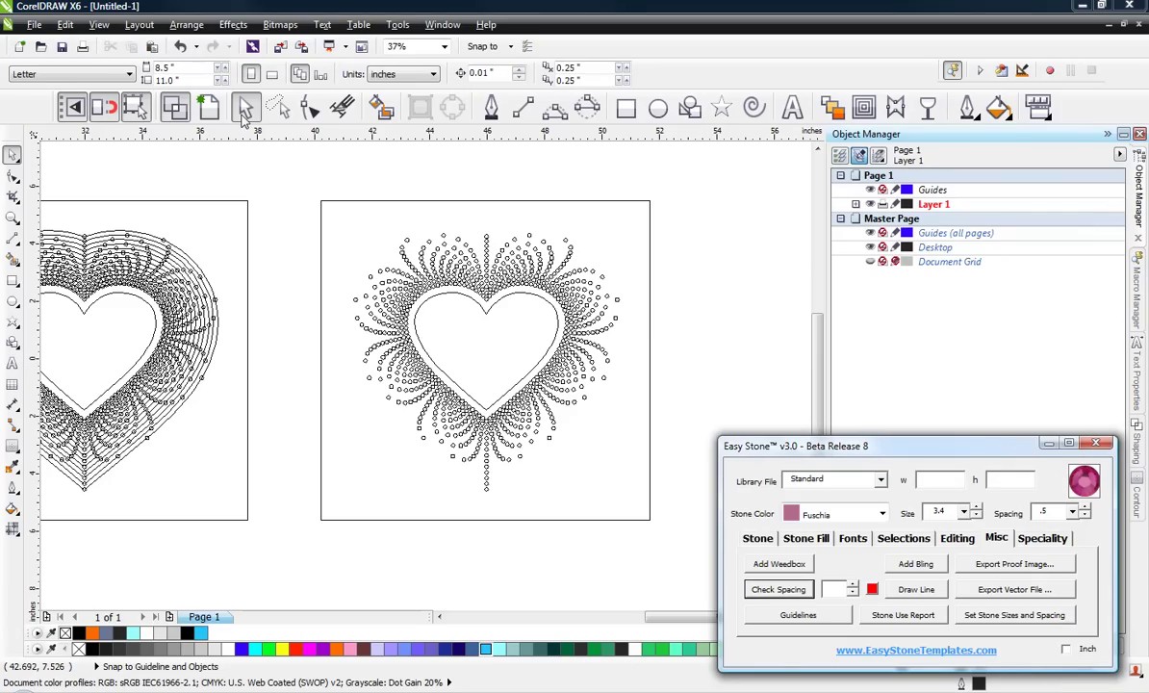
pyautogui.click(210, 108)
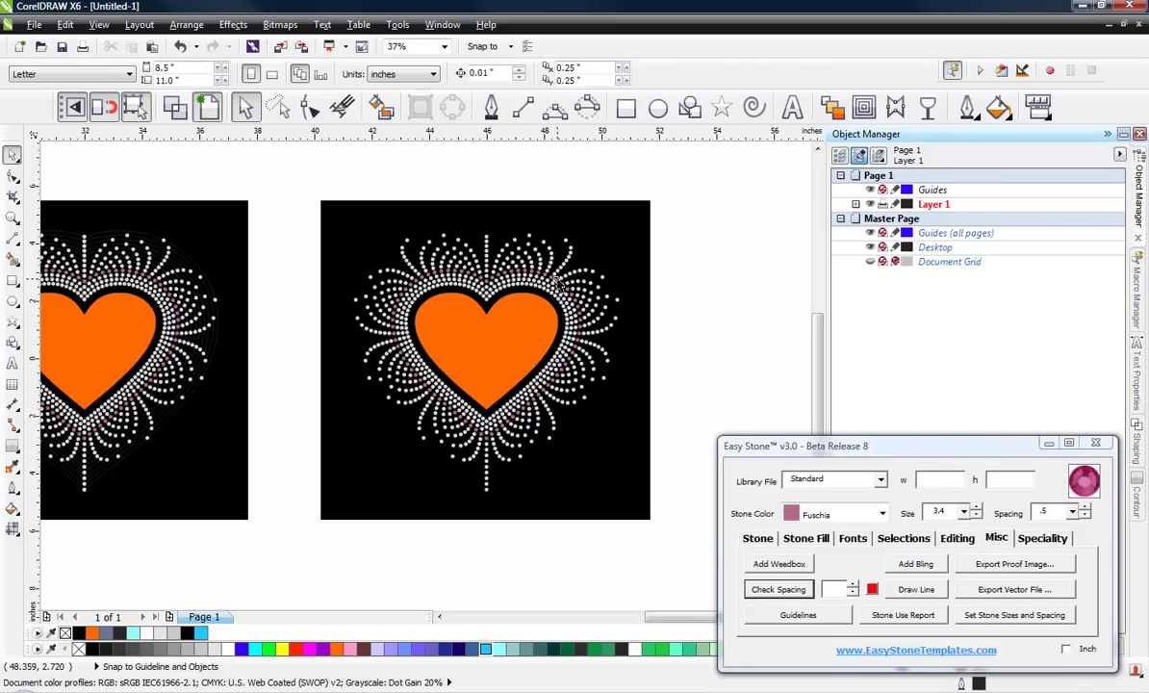
# Select every Fuschia stone in the right heart using one marked Fuschia stone as template
pyautogui.click(557, 282)
pyautogui.click(900, 541)
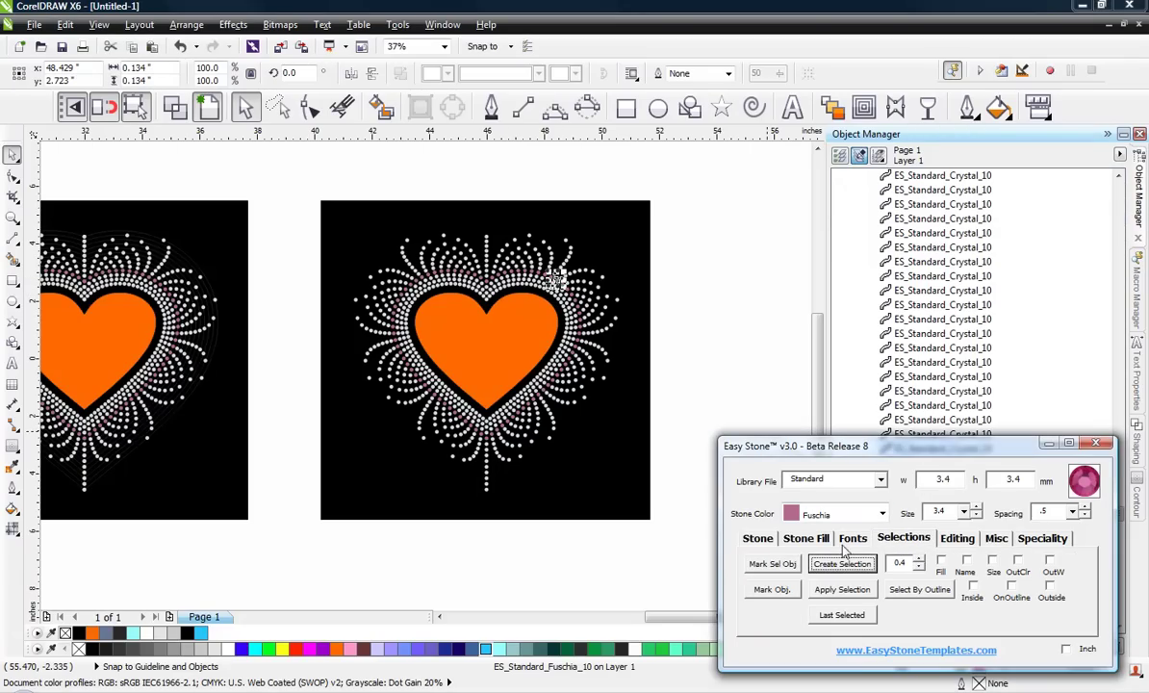
pyautogui.click(773, 566)
pyautogui.moveTo(727, 203); pyautogui.dragTo(332, 481)
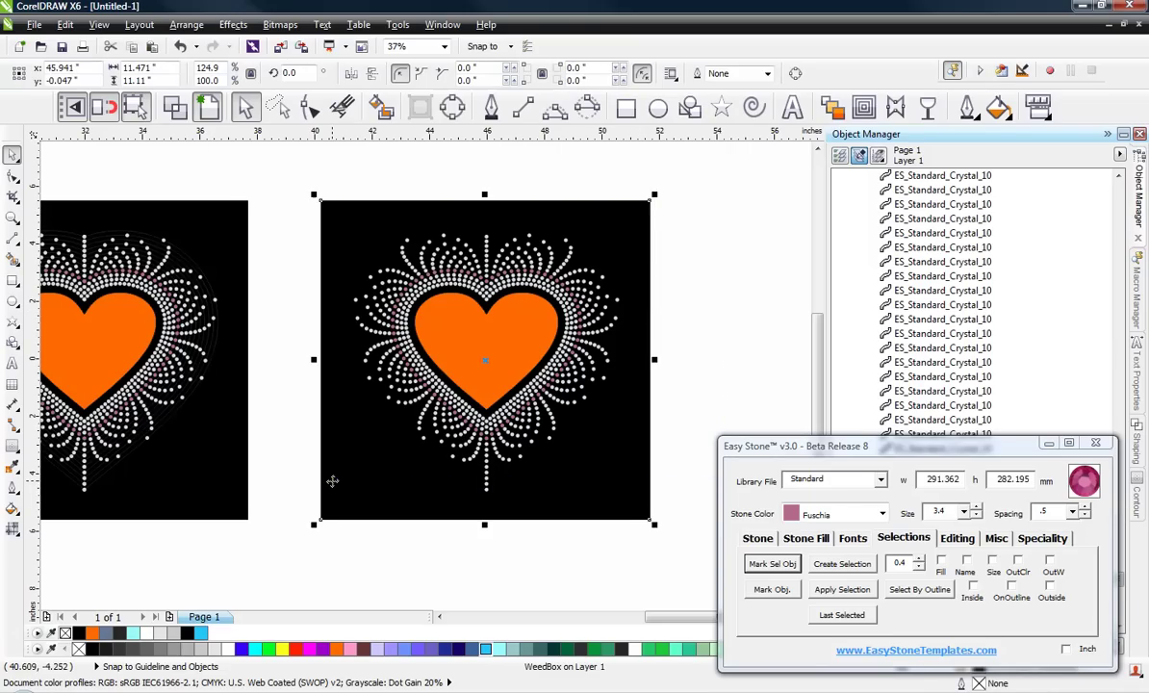
pyautogui.moveTo(707, 193); pyautogui.dragTo(299, 478)
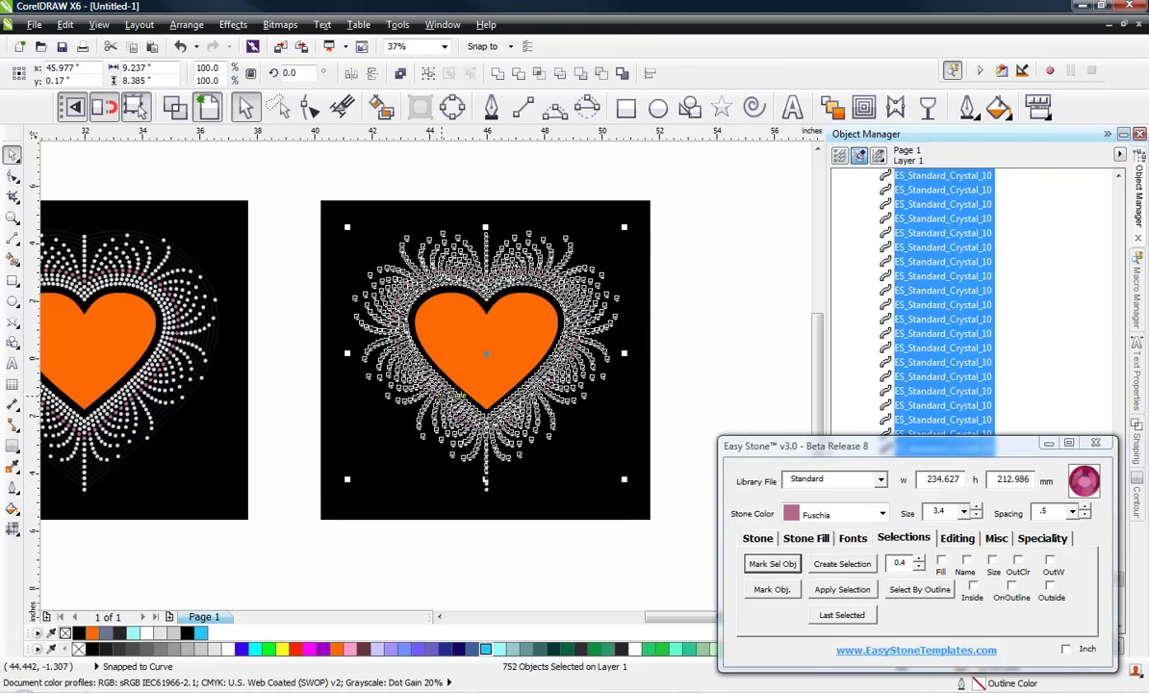
pyautogui.click(843, 564)
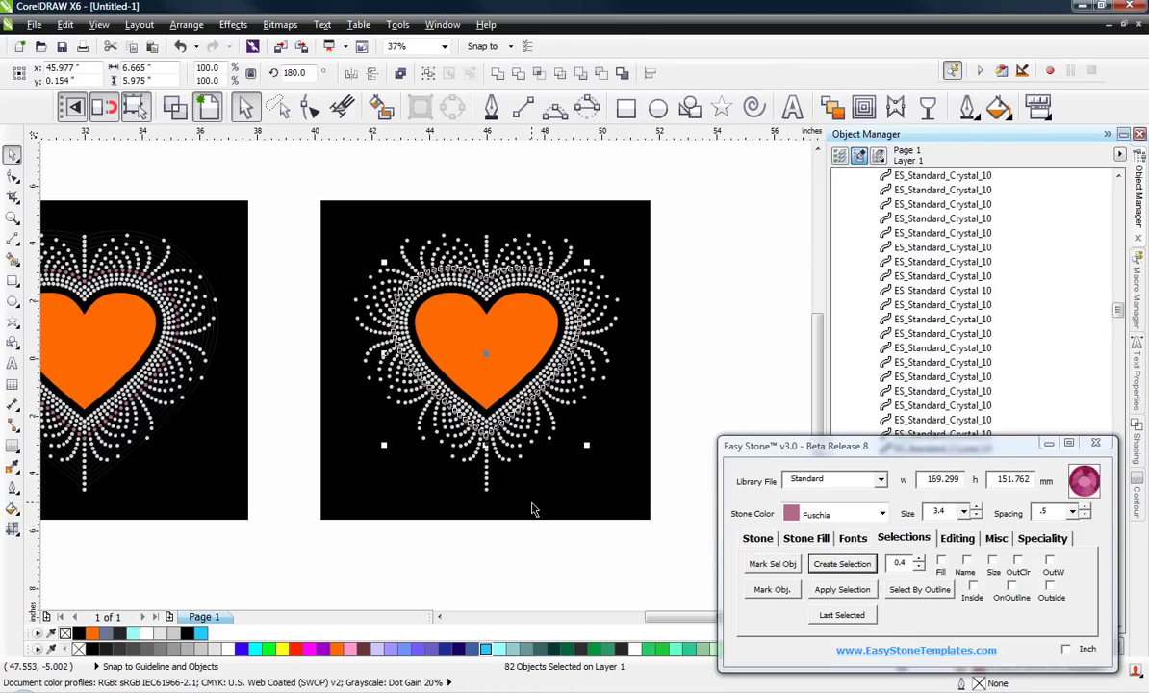
pyautogui.press('Escape')
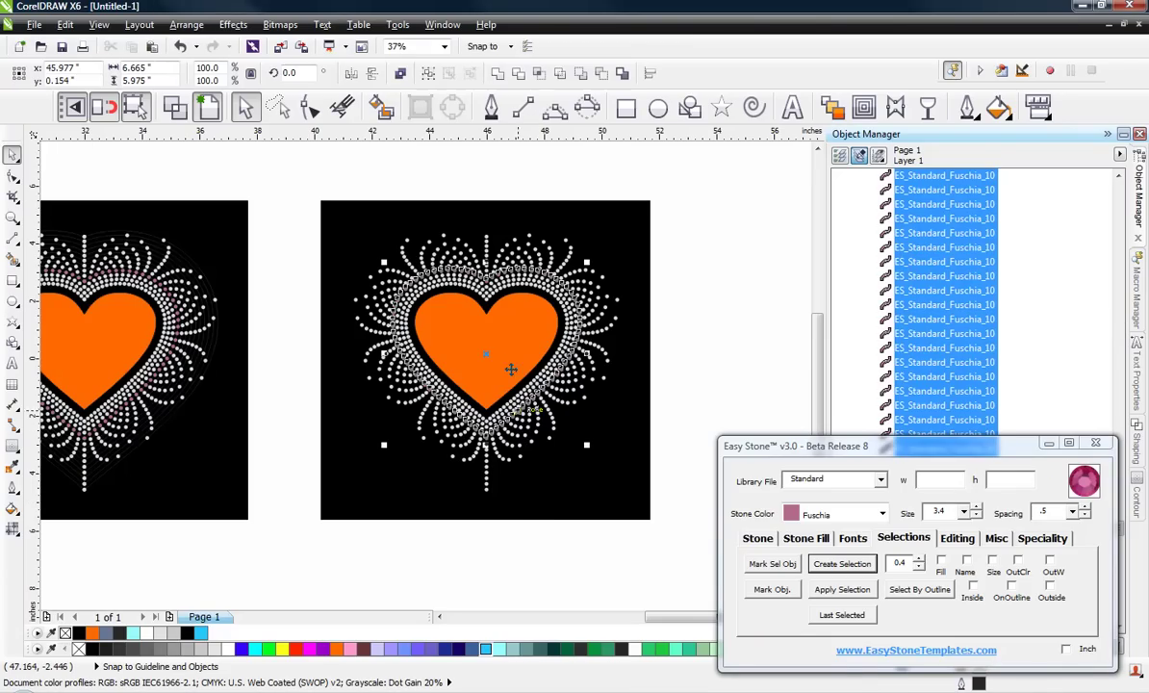
# Refill the 82 selected stones as Crystal with Rename And Fill
pyautogui.click(879, 516)
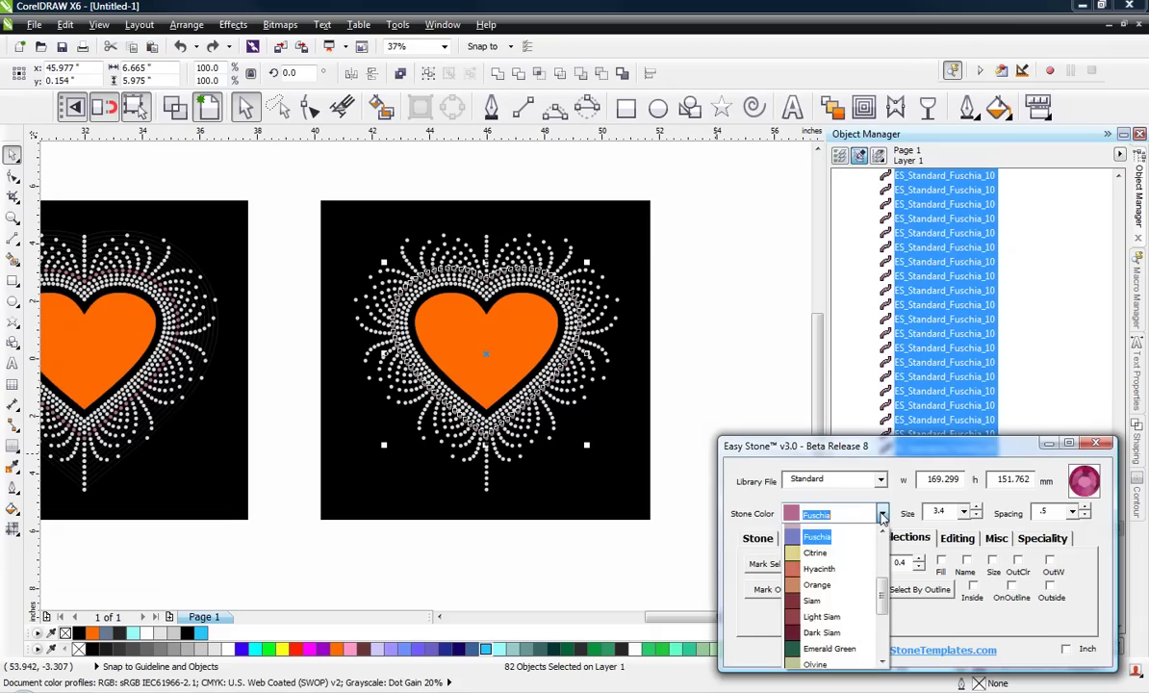
pyautogui.scroll(5, 822, 558)
pyautogui.click(816, 532)
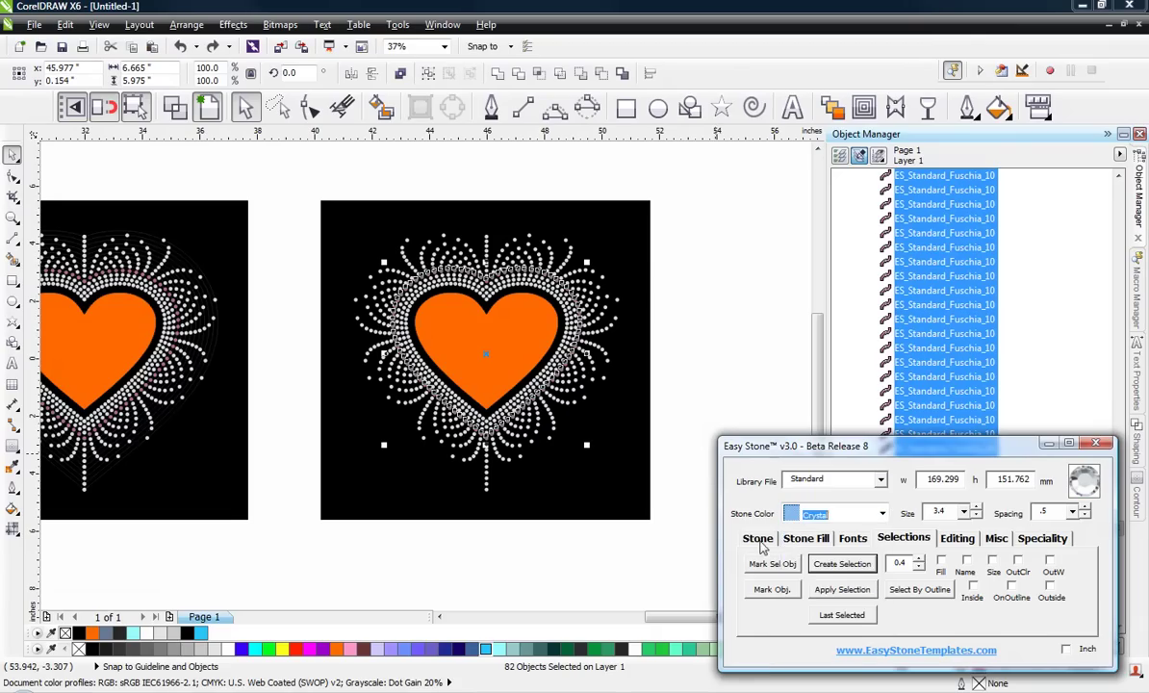
pyautogui.click(758, 537)
pyautogui.click(779, 615)
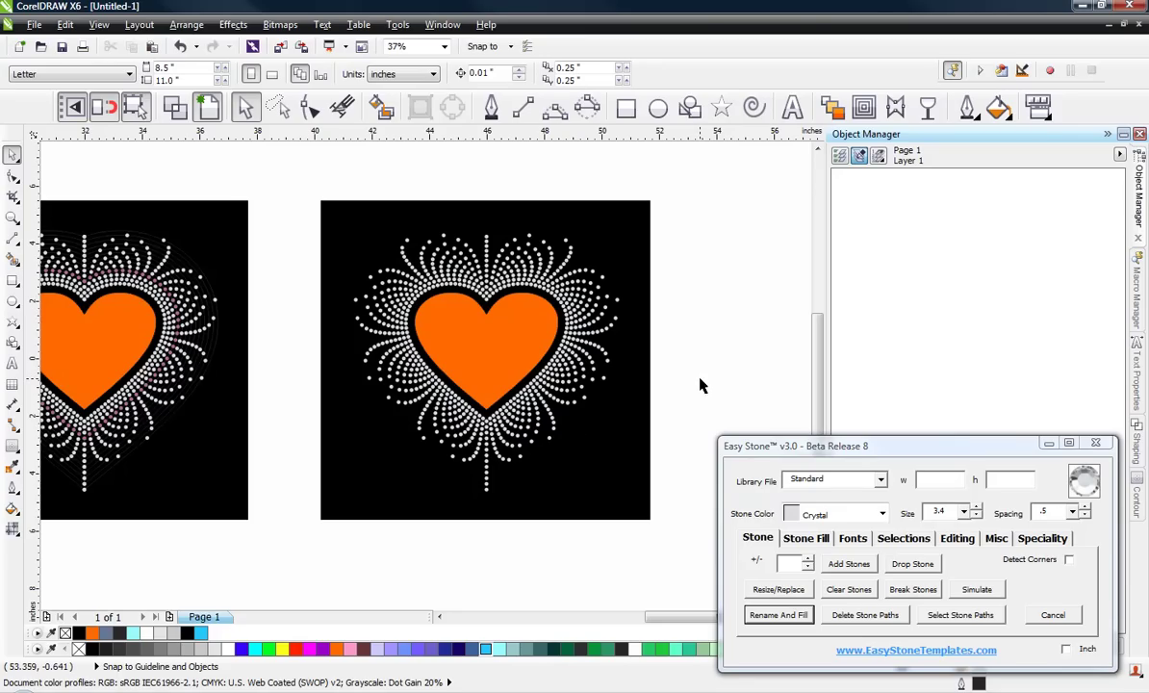
# Place a duplicate orange heart right of the rhinestone designs and select it
pyautogui.click(504, 359)
pyautogui.scroll(-2, 338, 293)
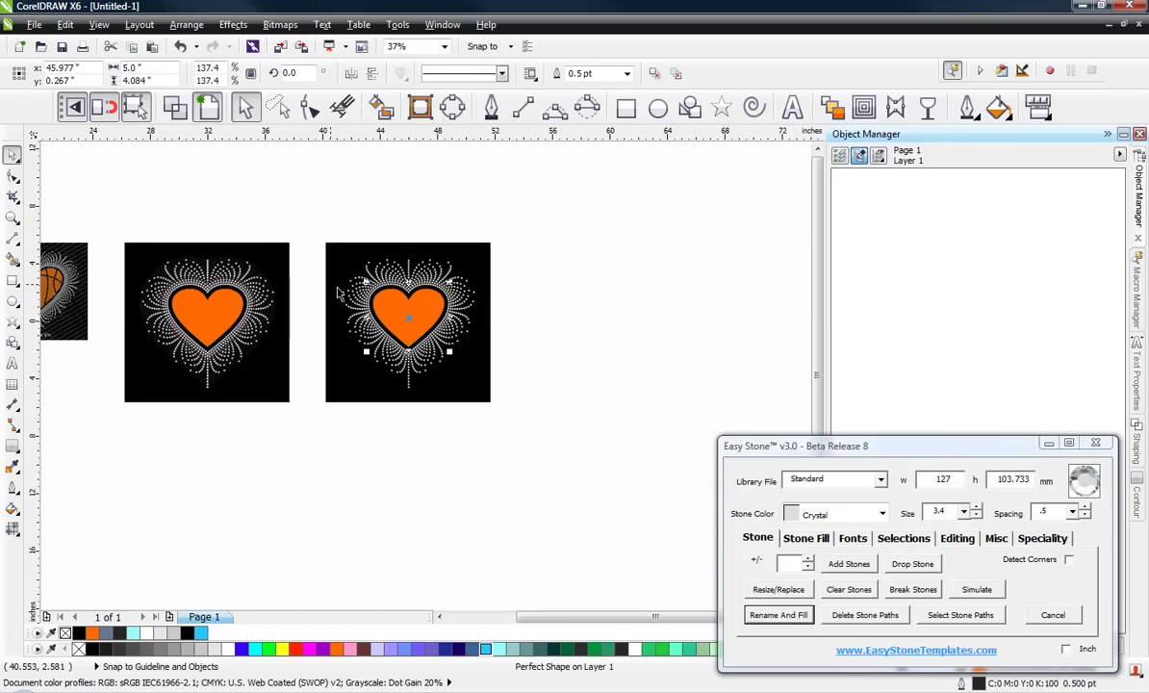
pyautogui.moveTo(393, 304); pyautogui.dragTo(586, 318)
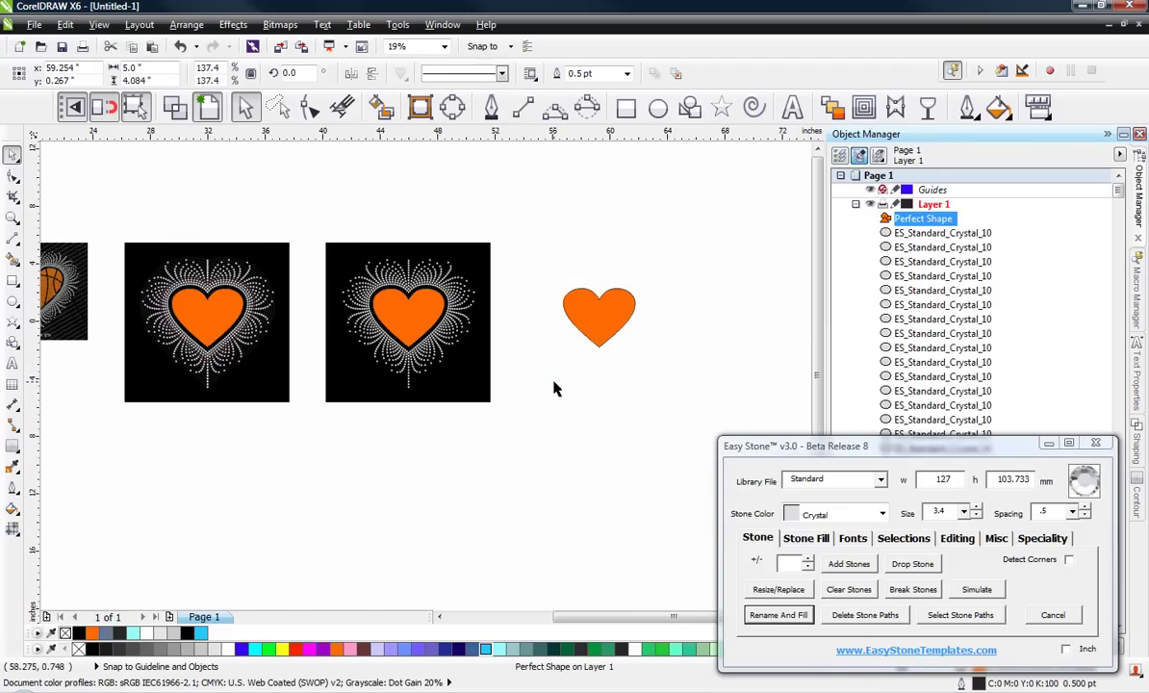
pyautogui.click(554, 390)
pyautogui.scroll(1, 456, 289)
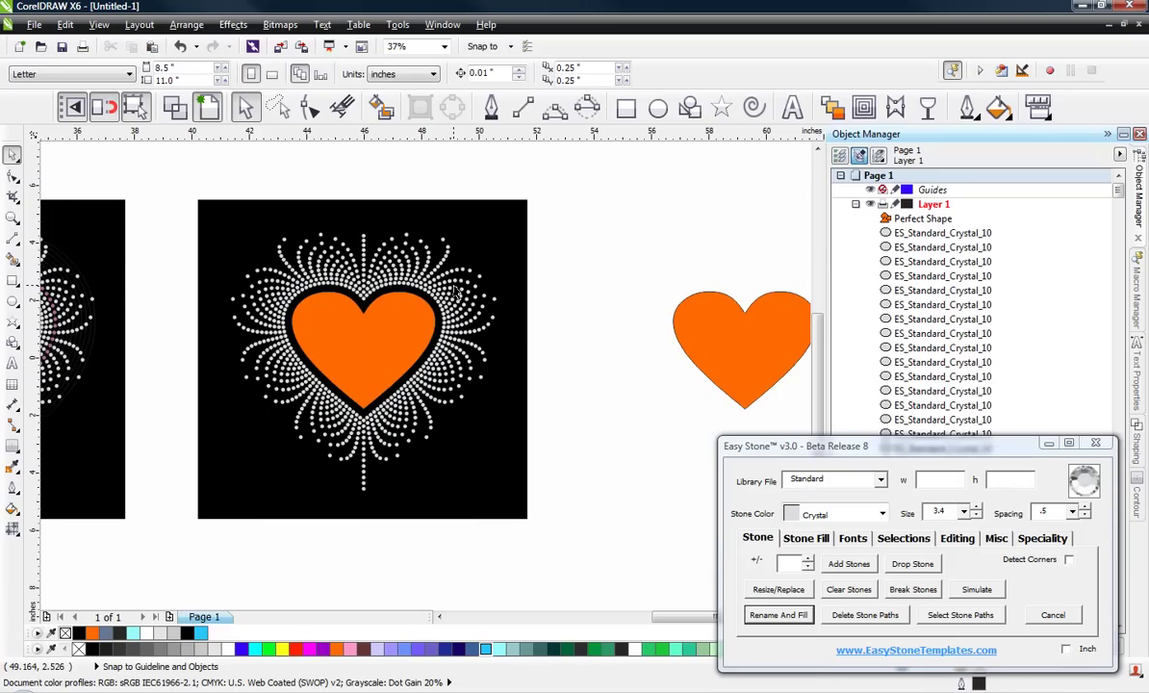
pyautogui.click(713, 354)
pyautogui.scroll(-2, 693, 372)
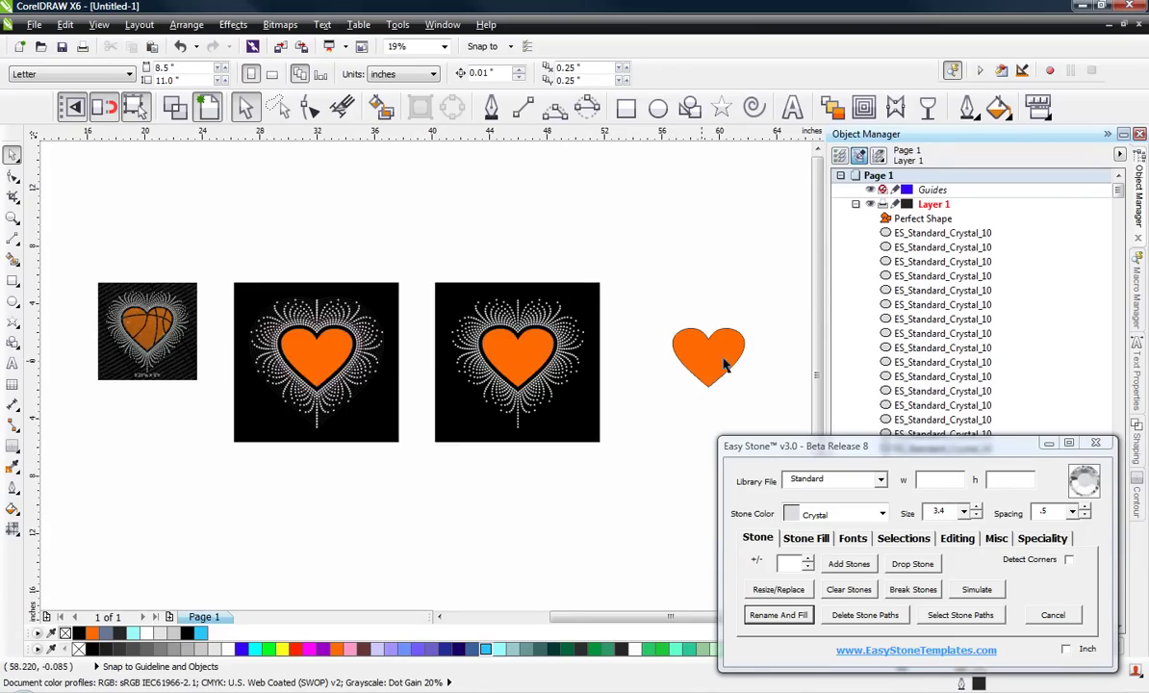
pyautogui.scroll(2, 726, 365)
pyautogui.scroll(-2, 740, 363)
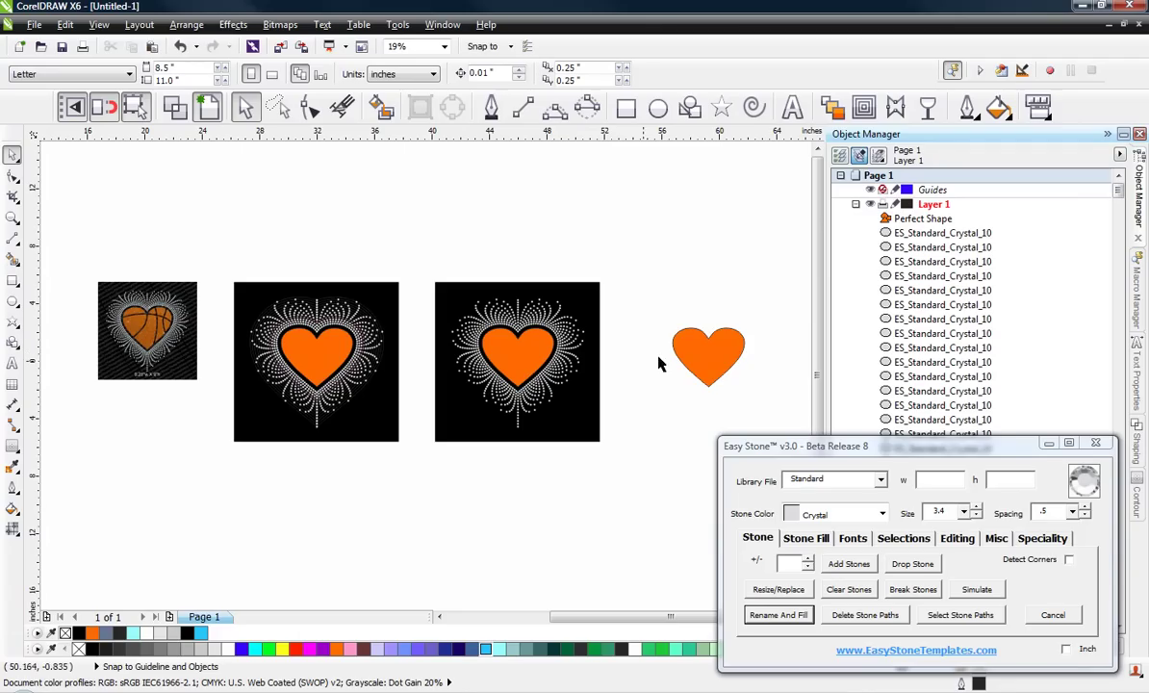
pyautogui.scroll(2, 763, 340)
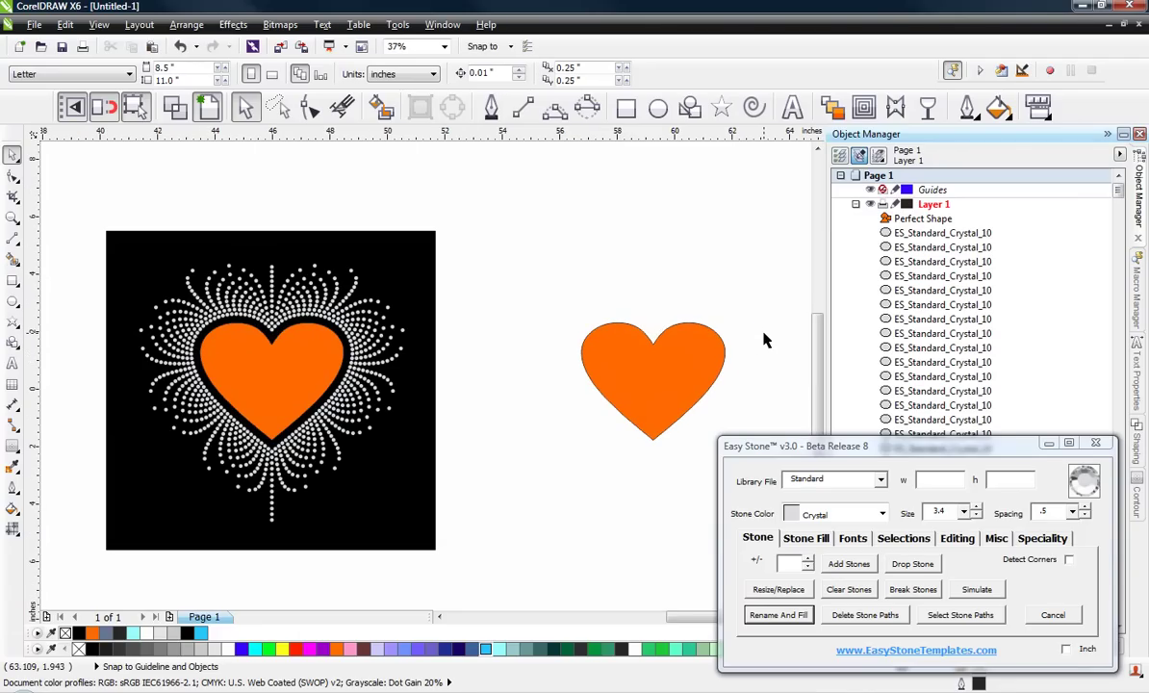